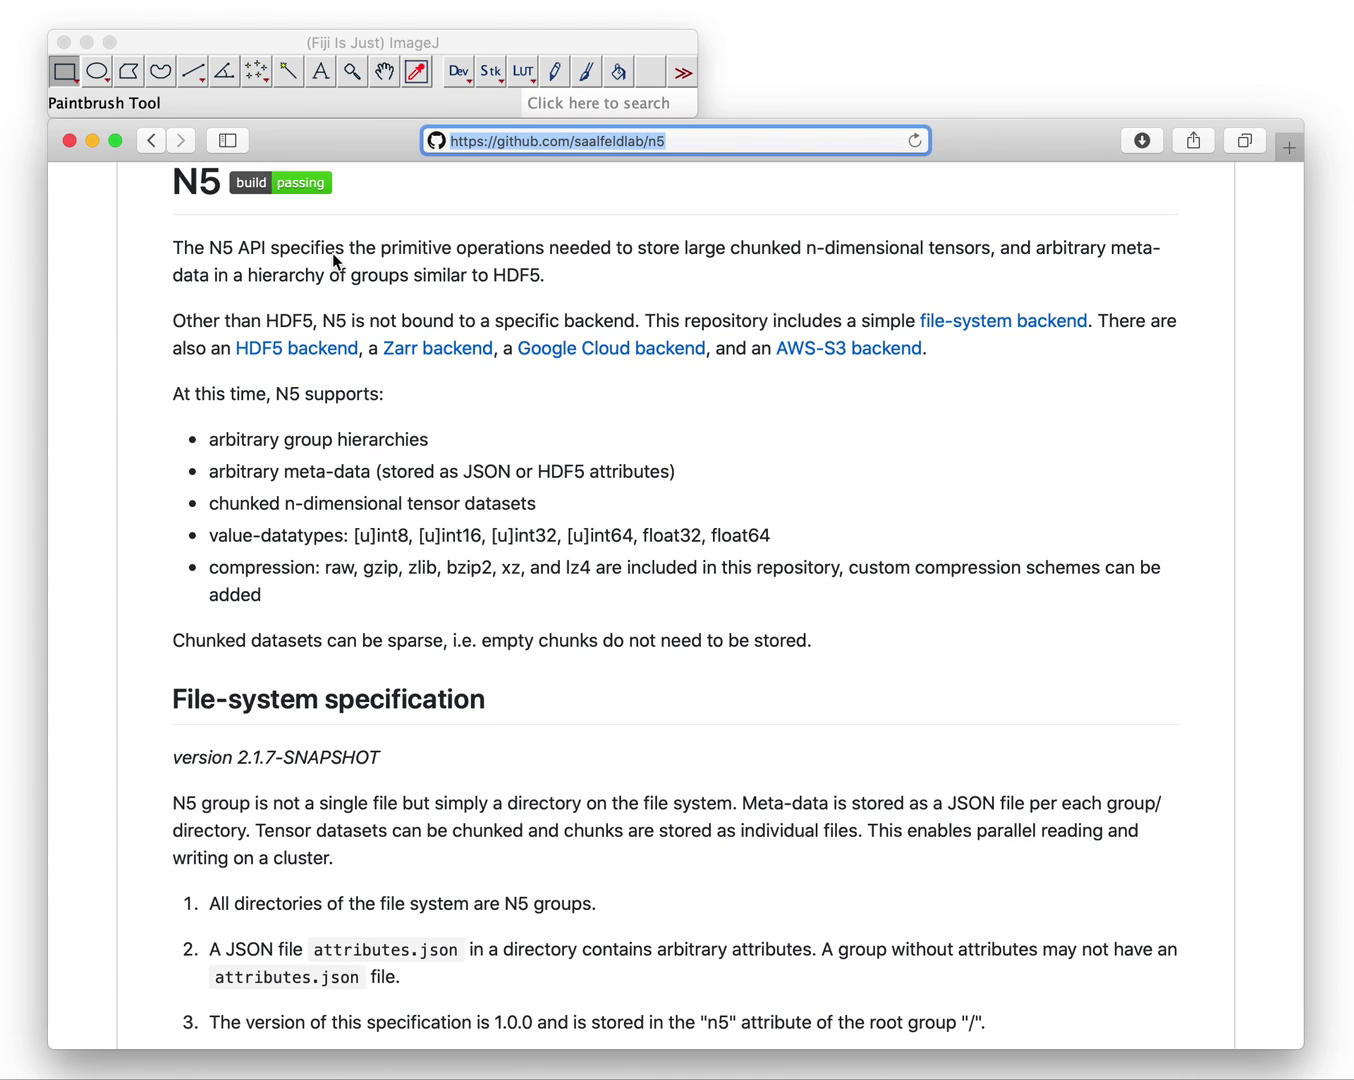
- Define a new BigStitcher dataset using the Automatic Loader (Bioformats based) and dataset.xml
drag(321, 142, 341, 144)
key(super+h)
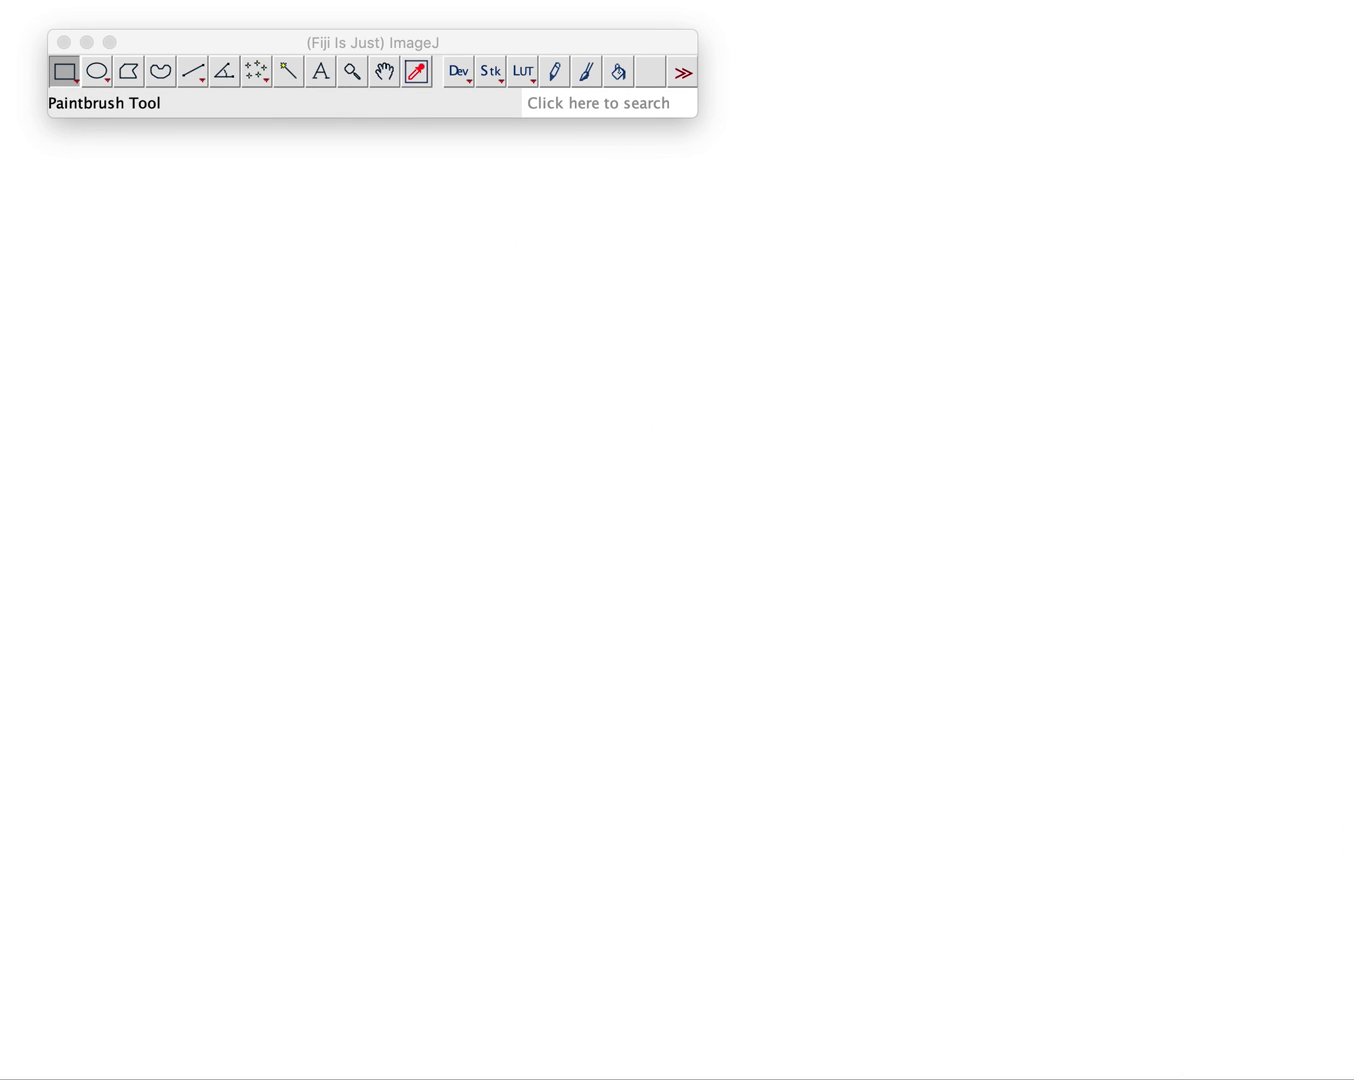
click(391, 28)
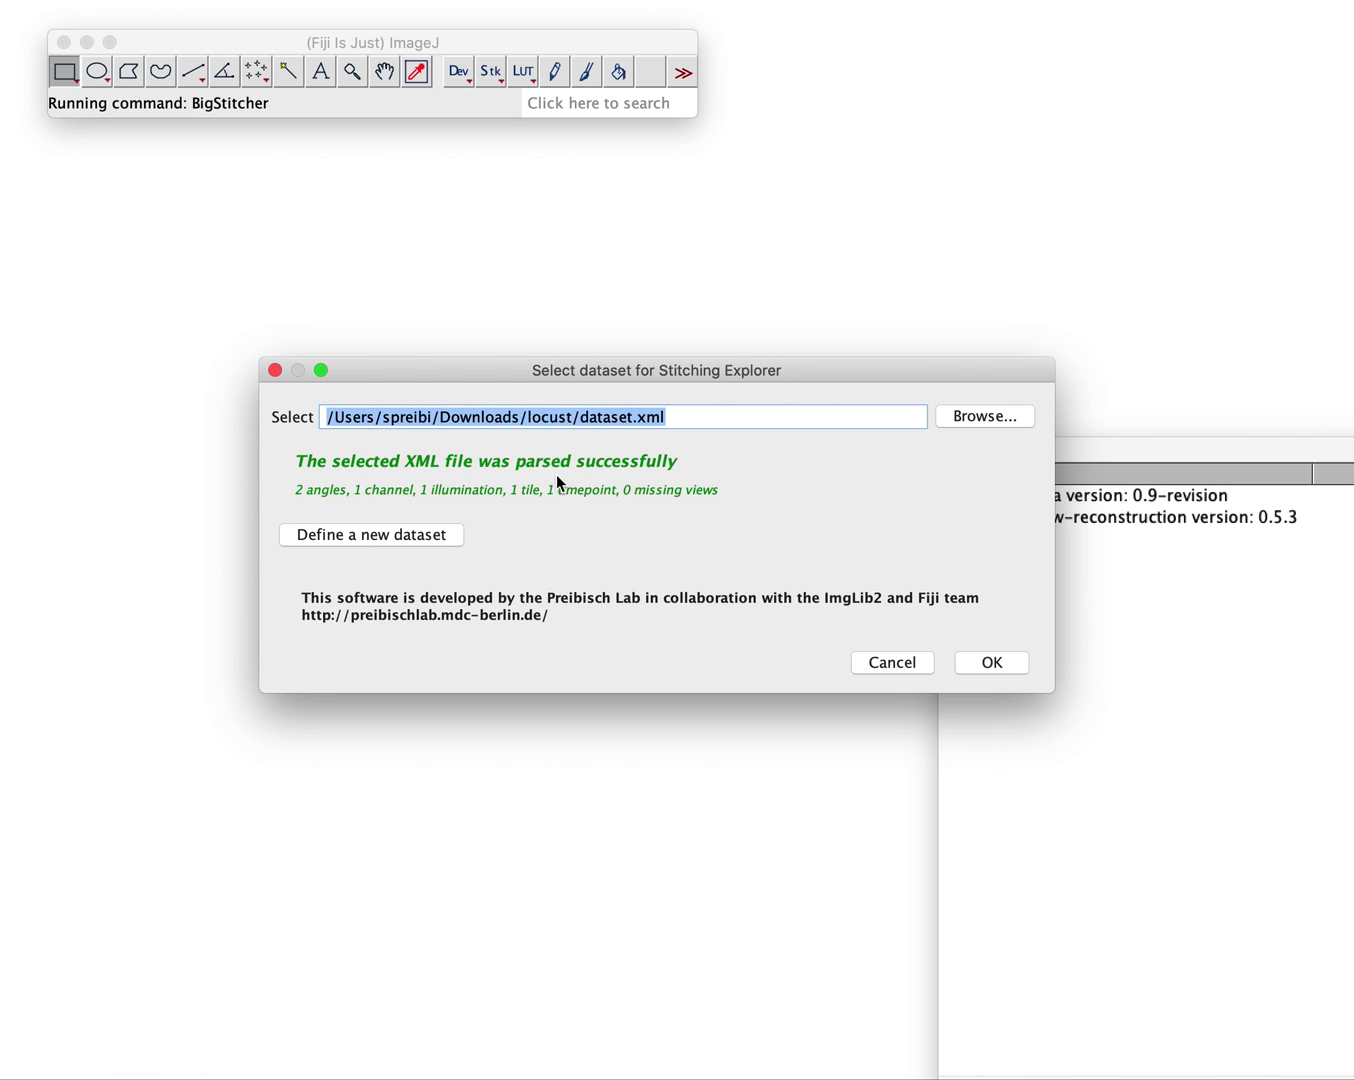
key(BackSpace)
click(388, 536)
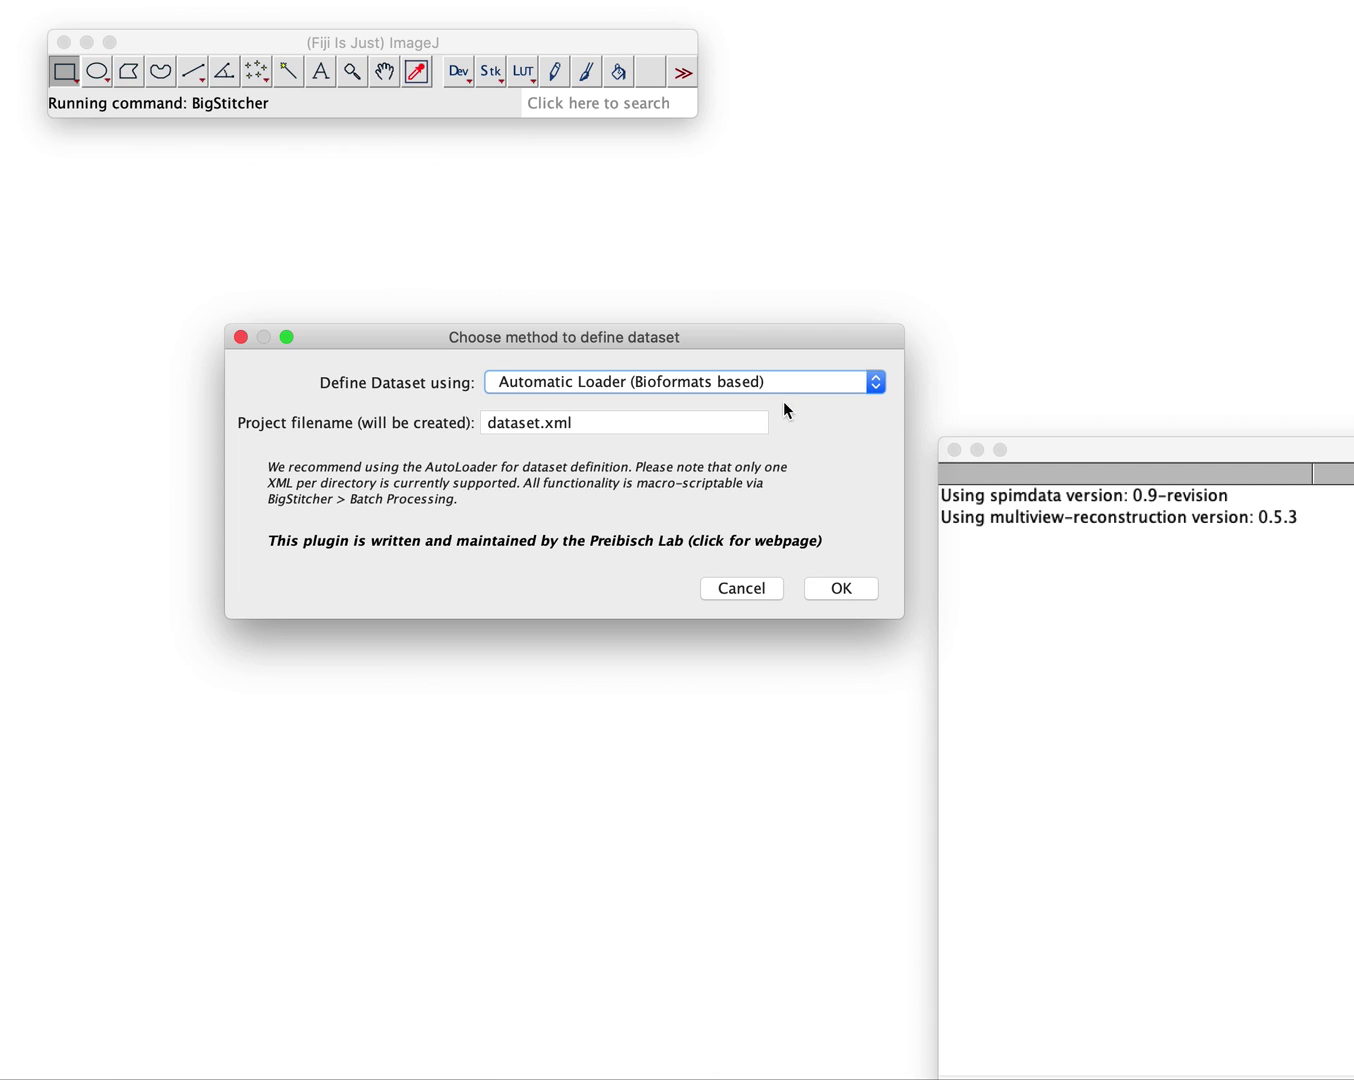
click(841, 588)
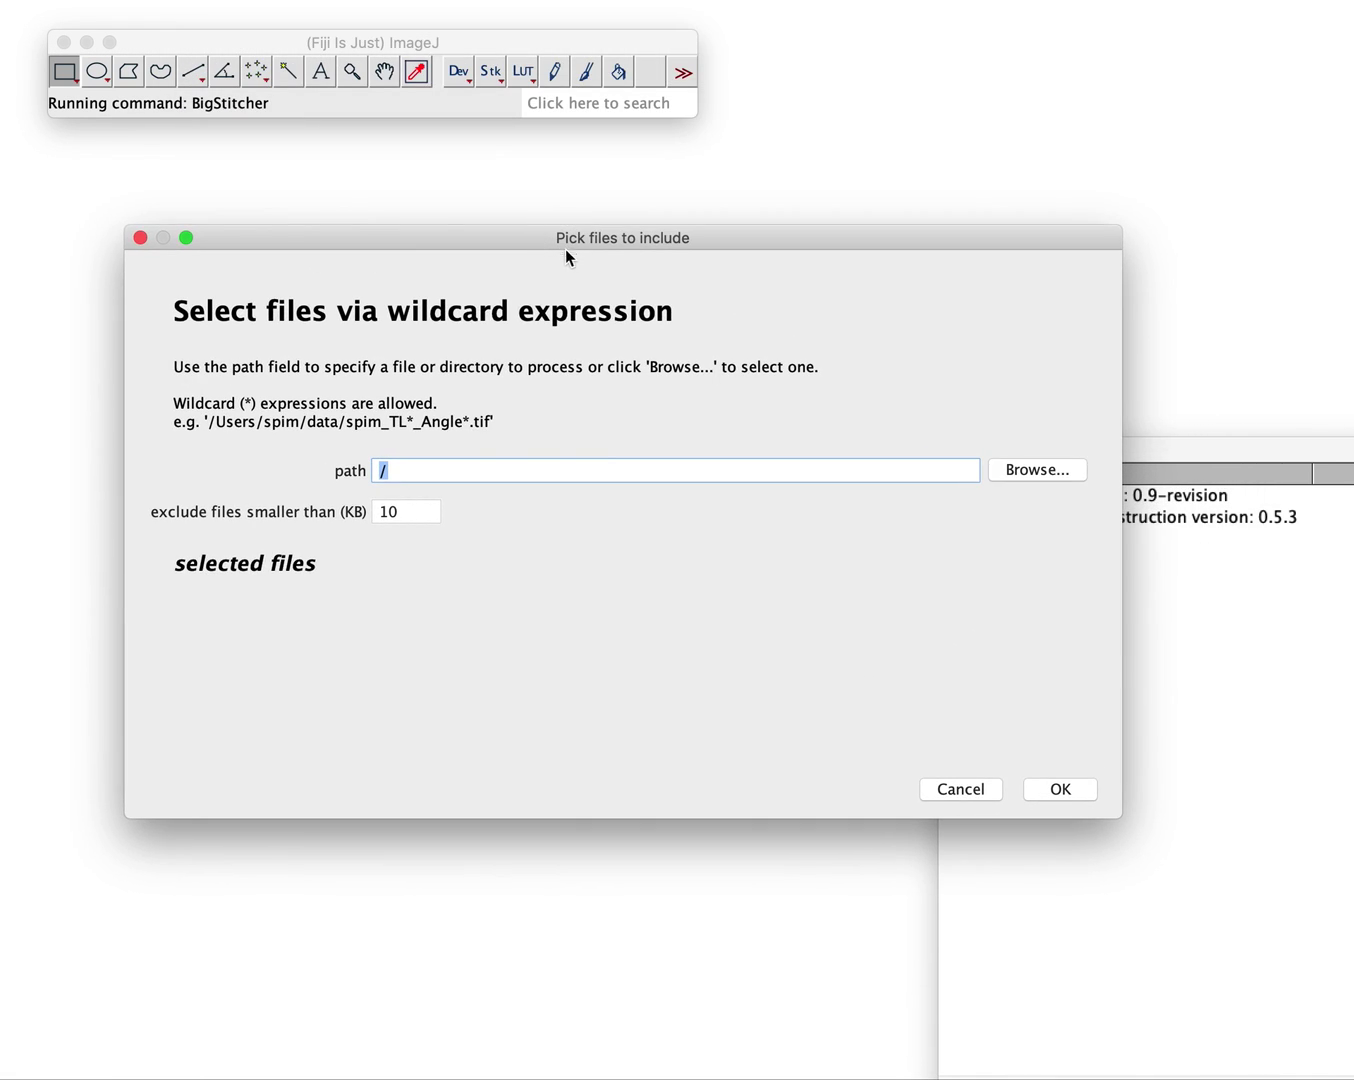
- Tidy the Finder windows and open the Truman data's standard folder
key(super+Tab)
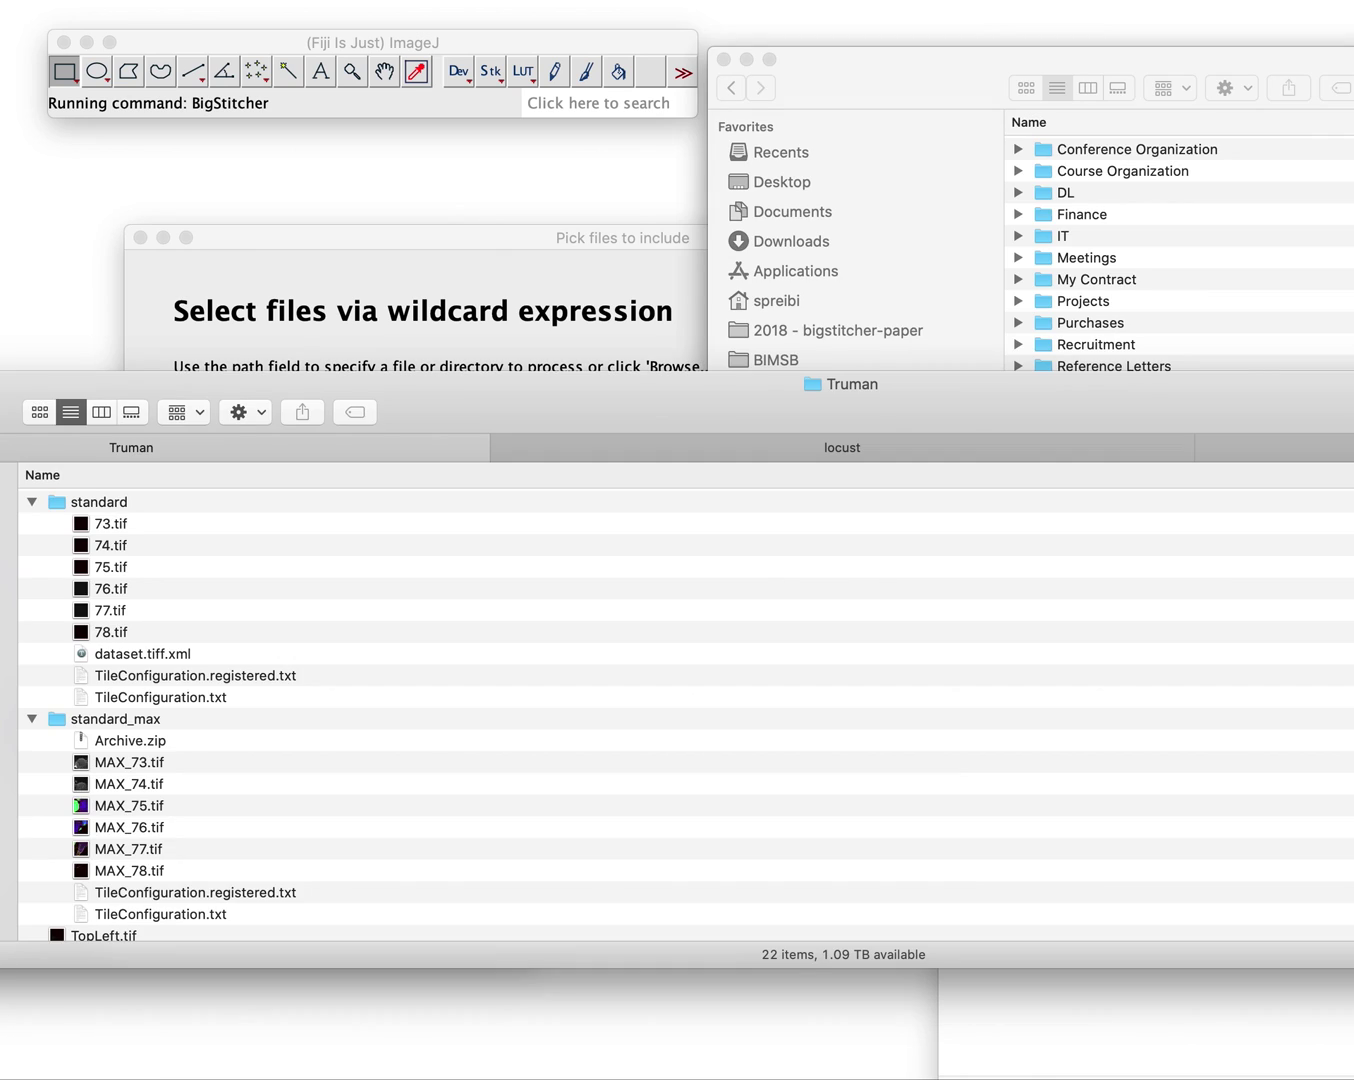
drag(40, 386, 1002, 371)
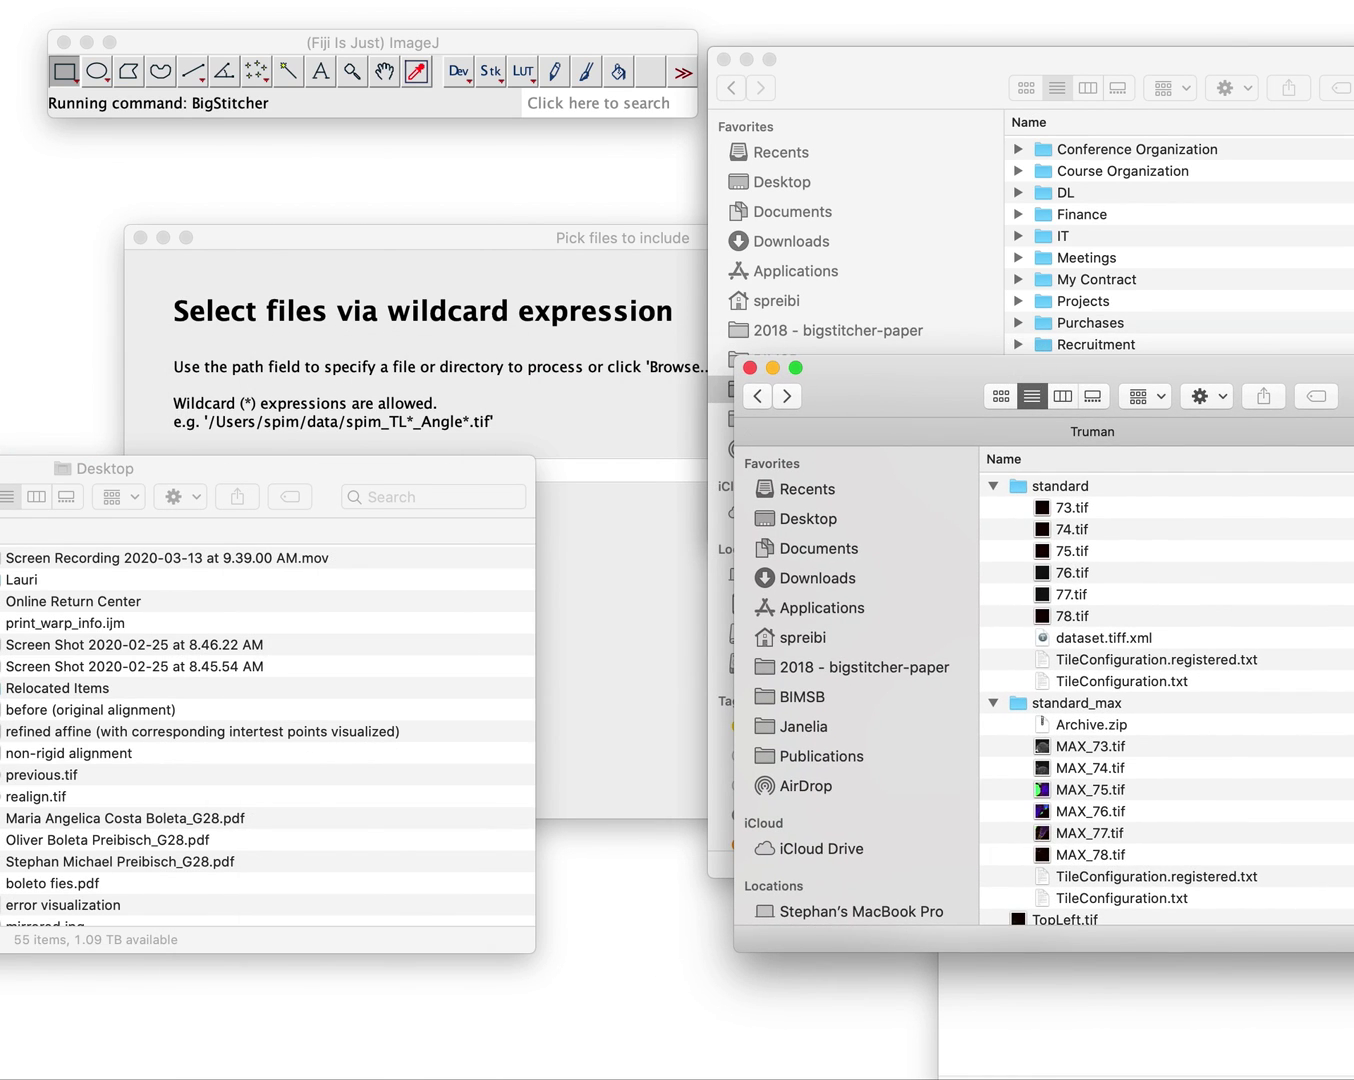
drag(790, 368, 470, 411)
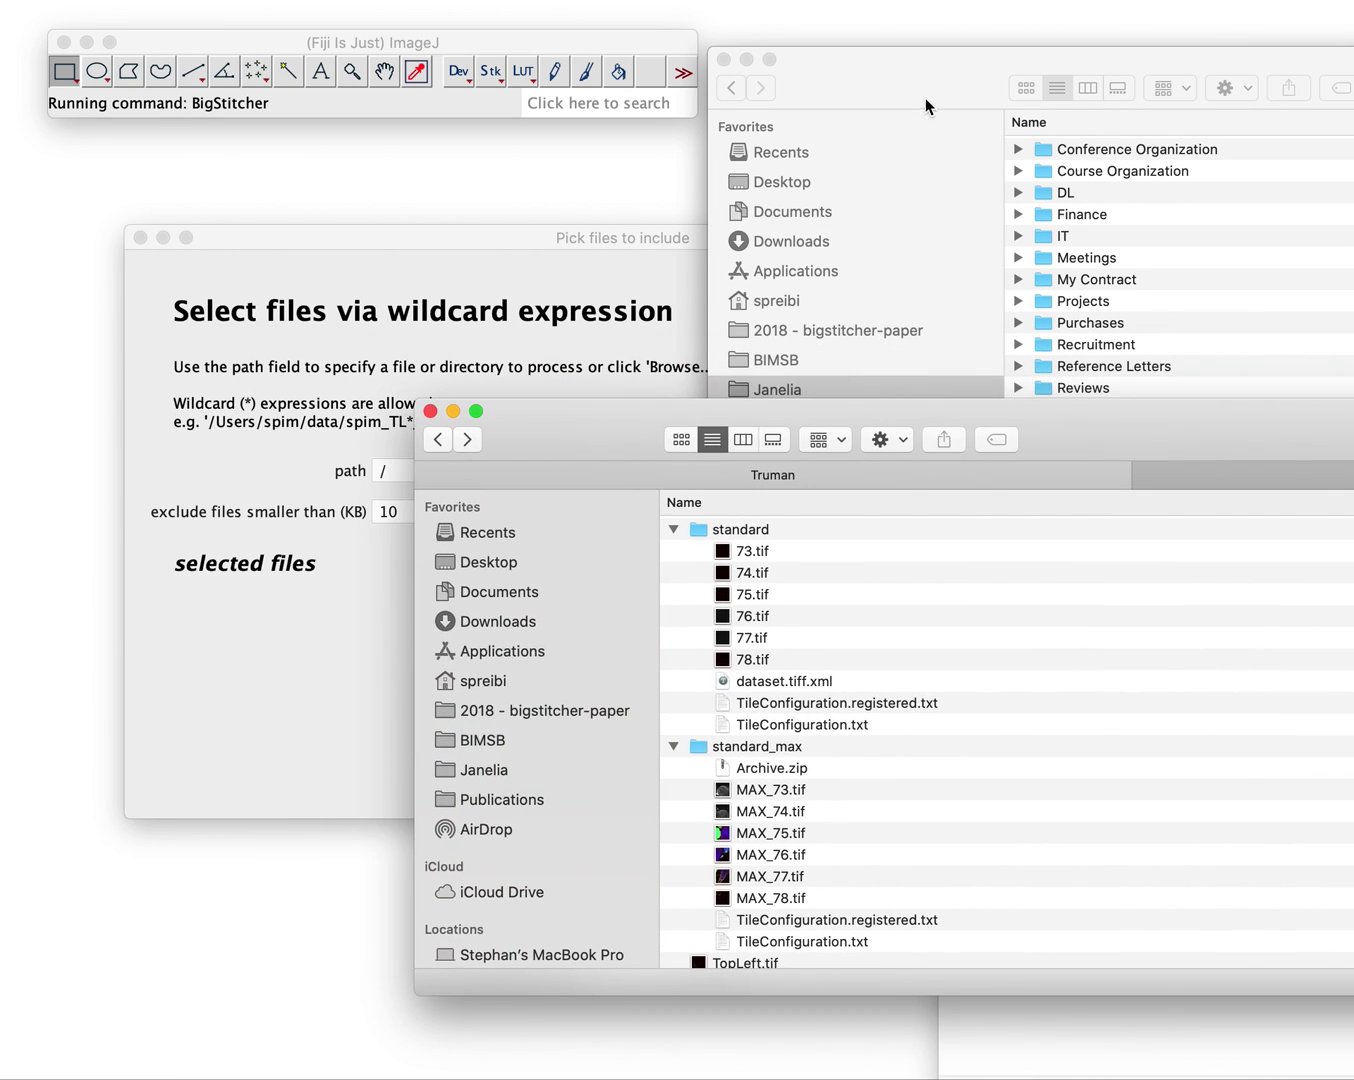
key(super+w)
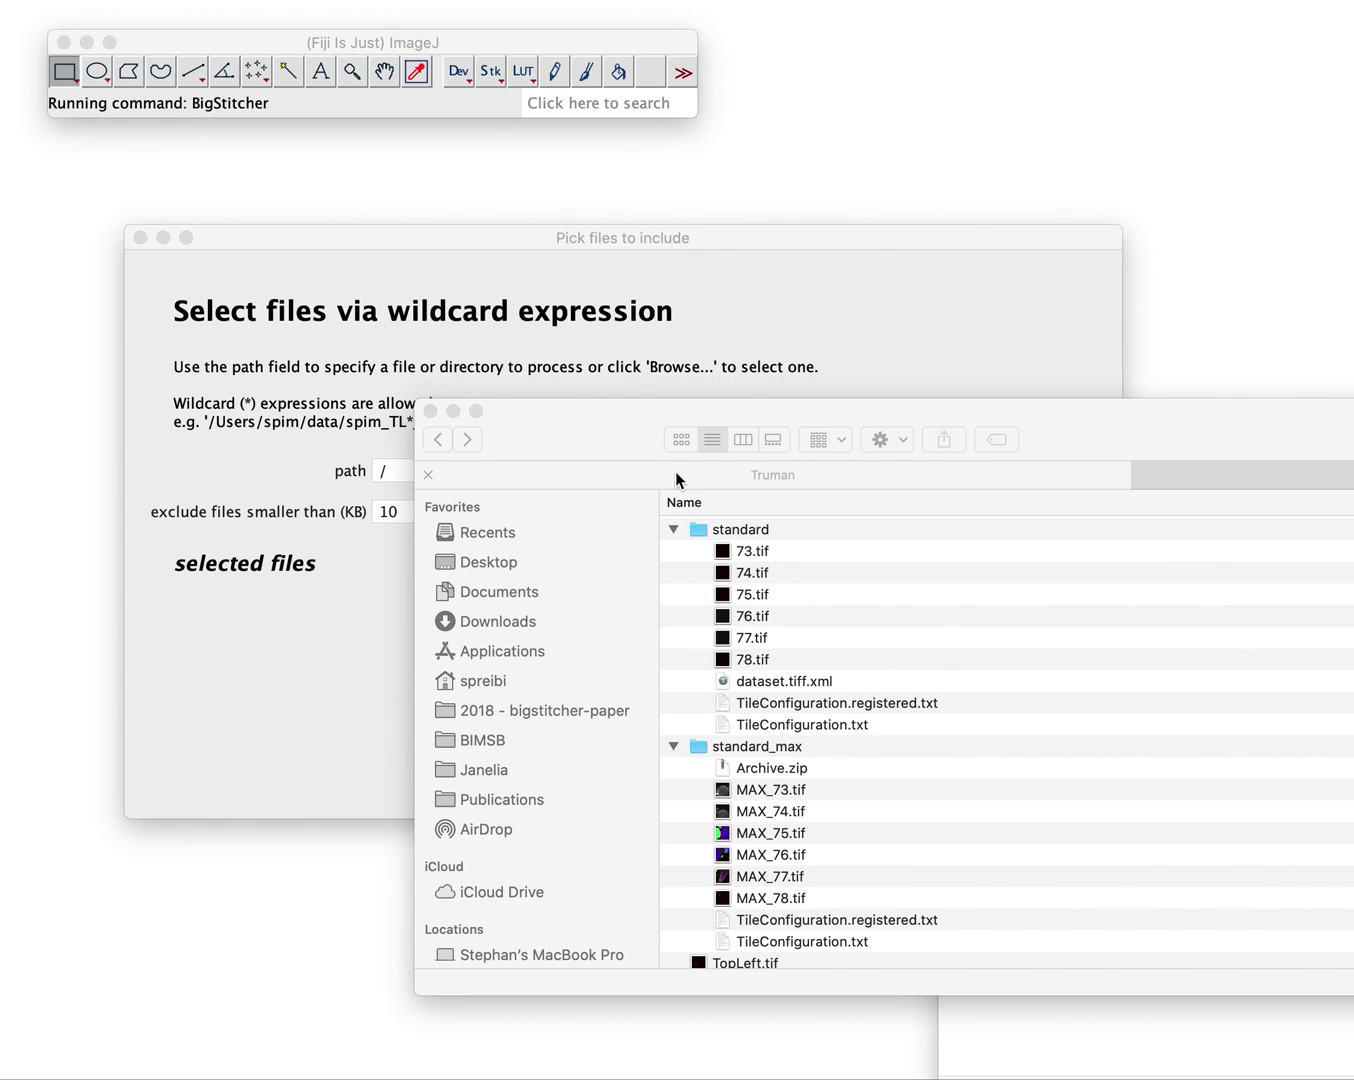
click(628, 460)
double_click(766, 527)
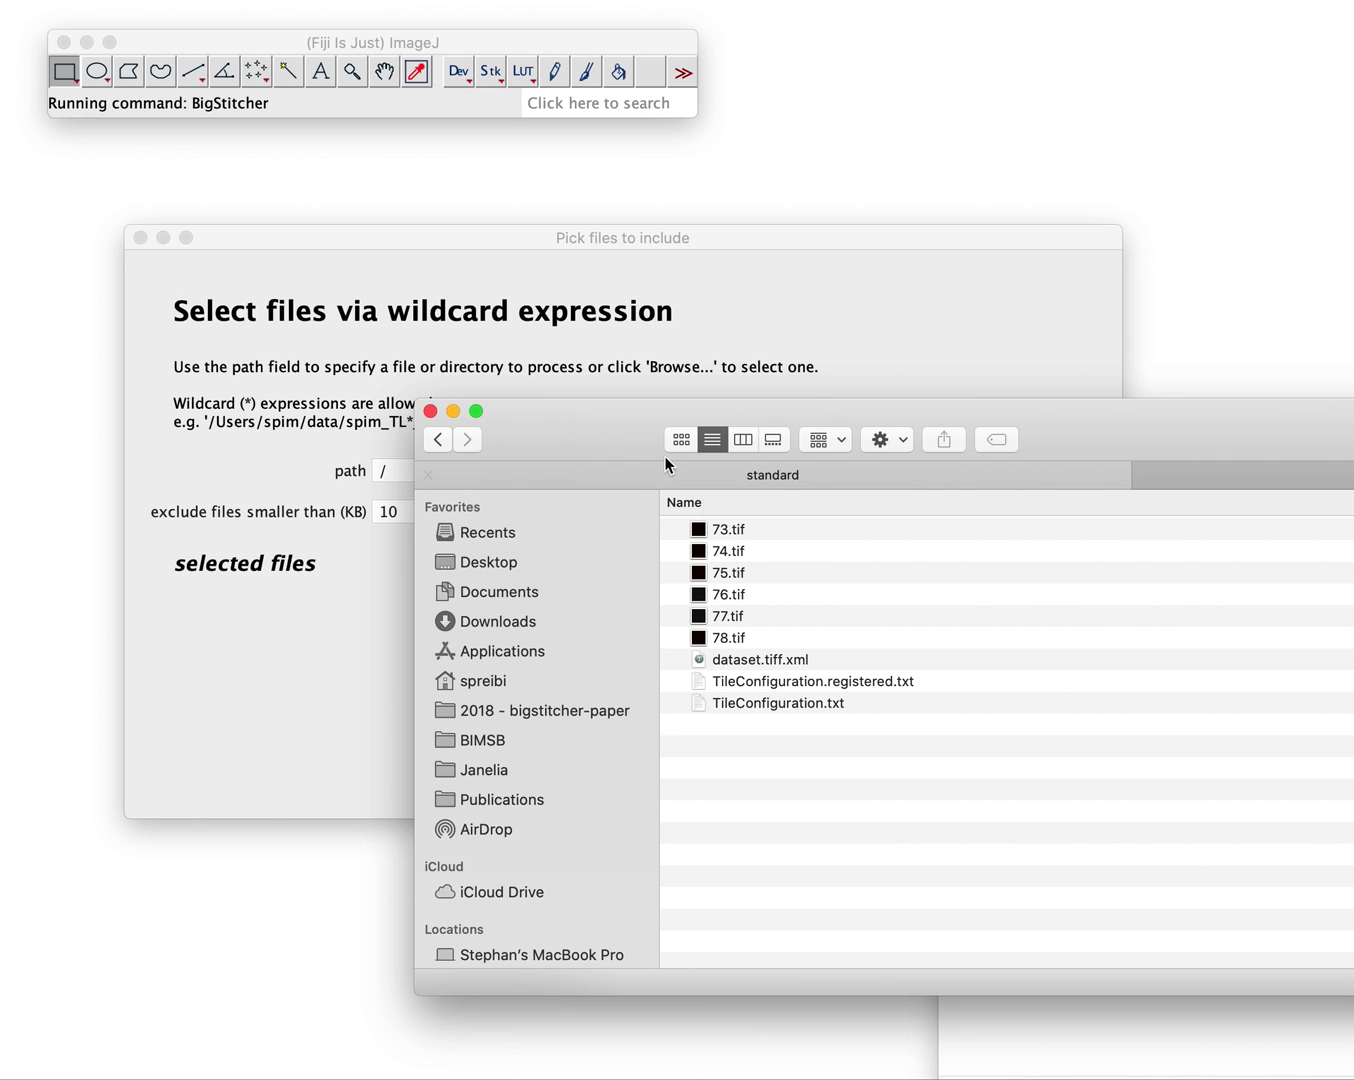
- Drop 73.tif from the standard folder into the file picker's path field
drag(600, 439, 699, 557)
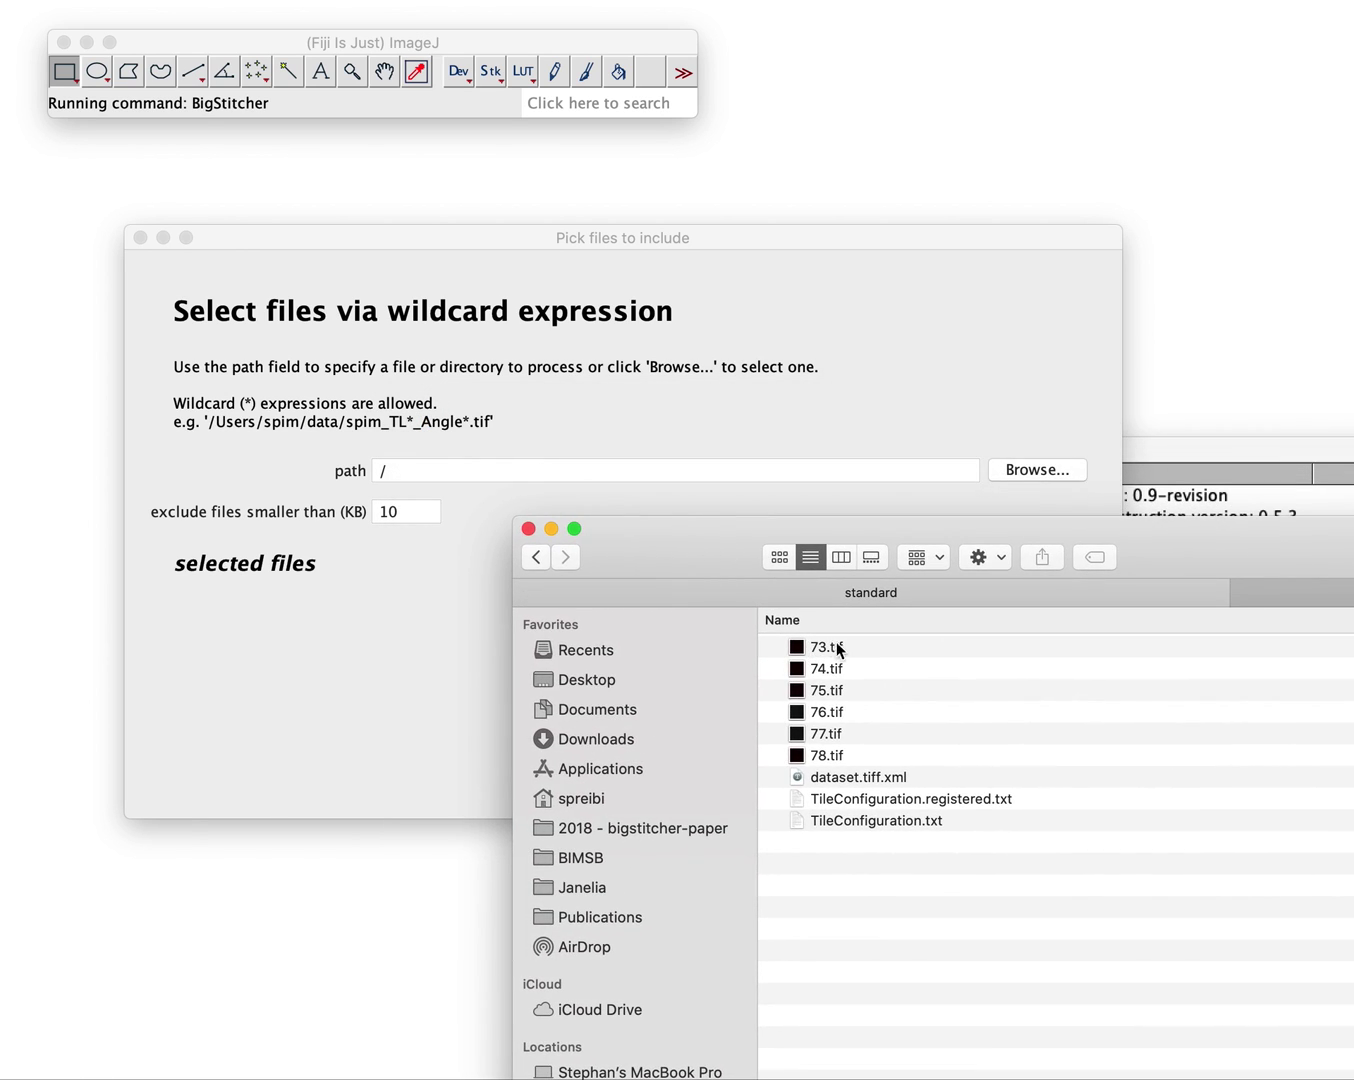
click(822, 649)
drag(822, 649, 690, 475)
click(598, 684)
- Strip 73.tif from the path so the whole standard folder is listed
click(912, 469)
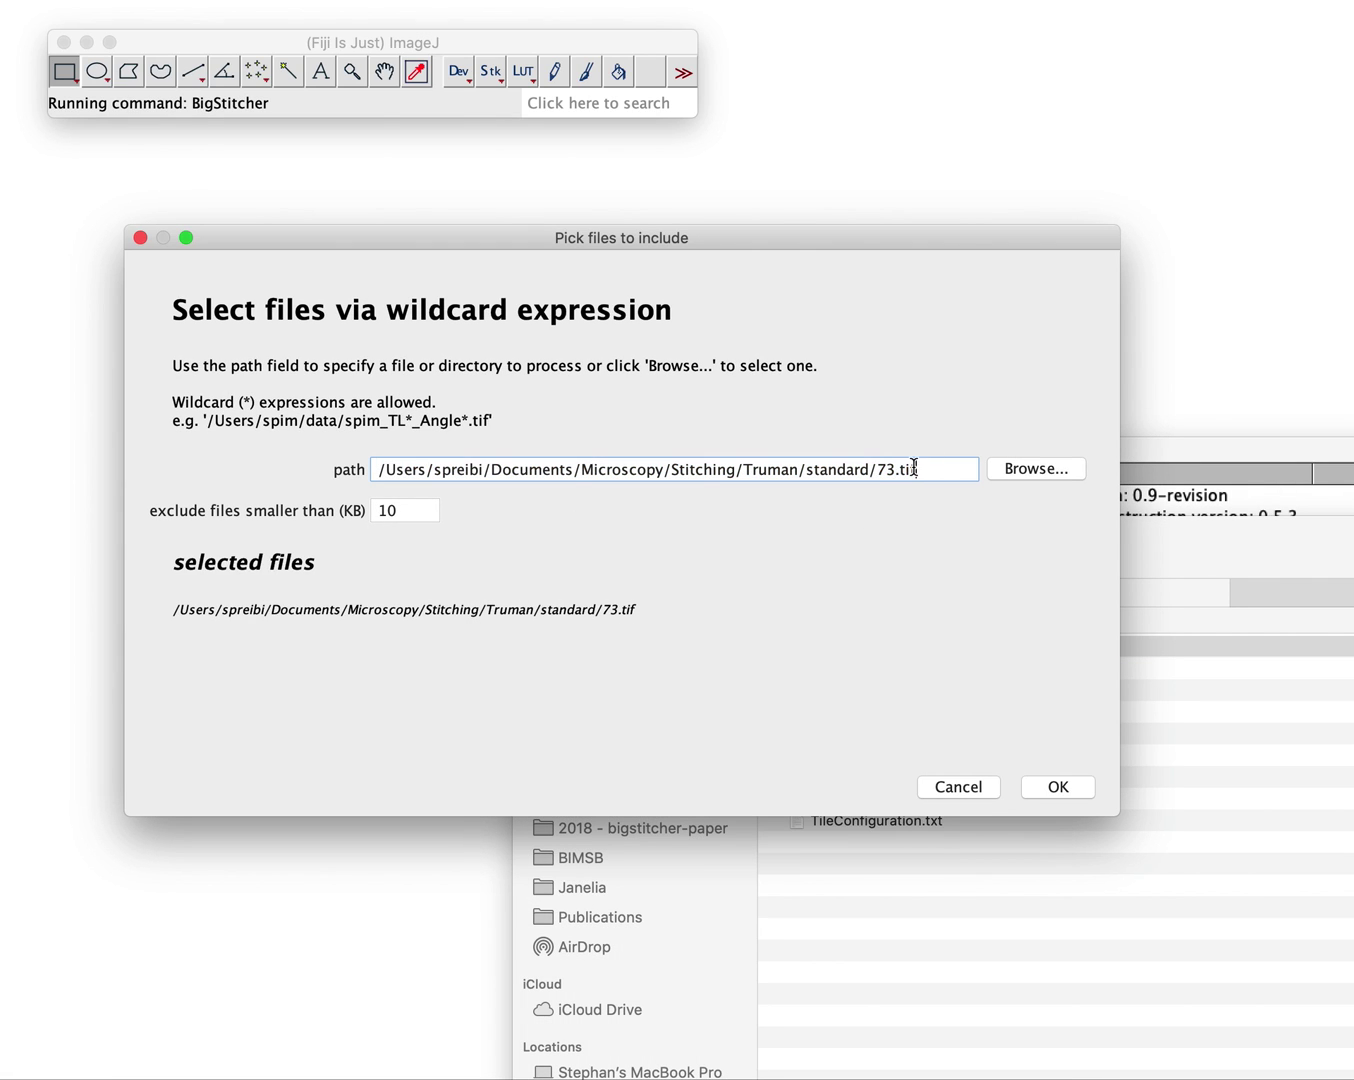
drag(876, 469, 1215, 490)
key(BackSpace)
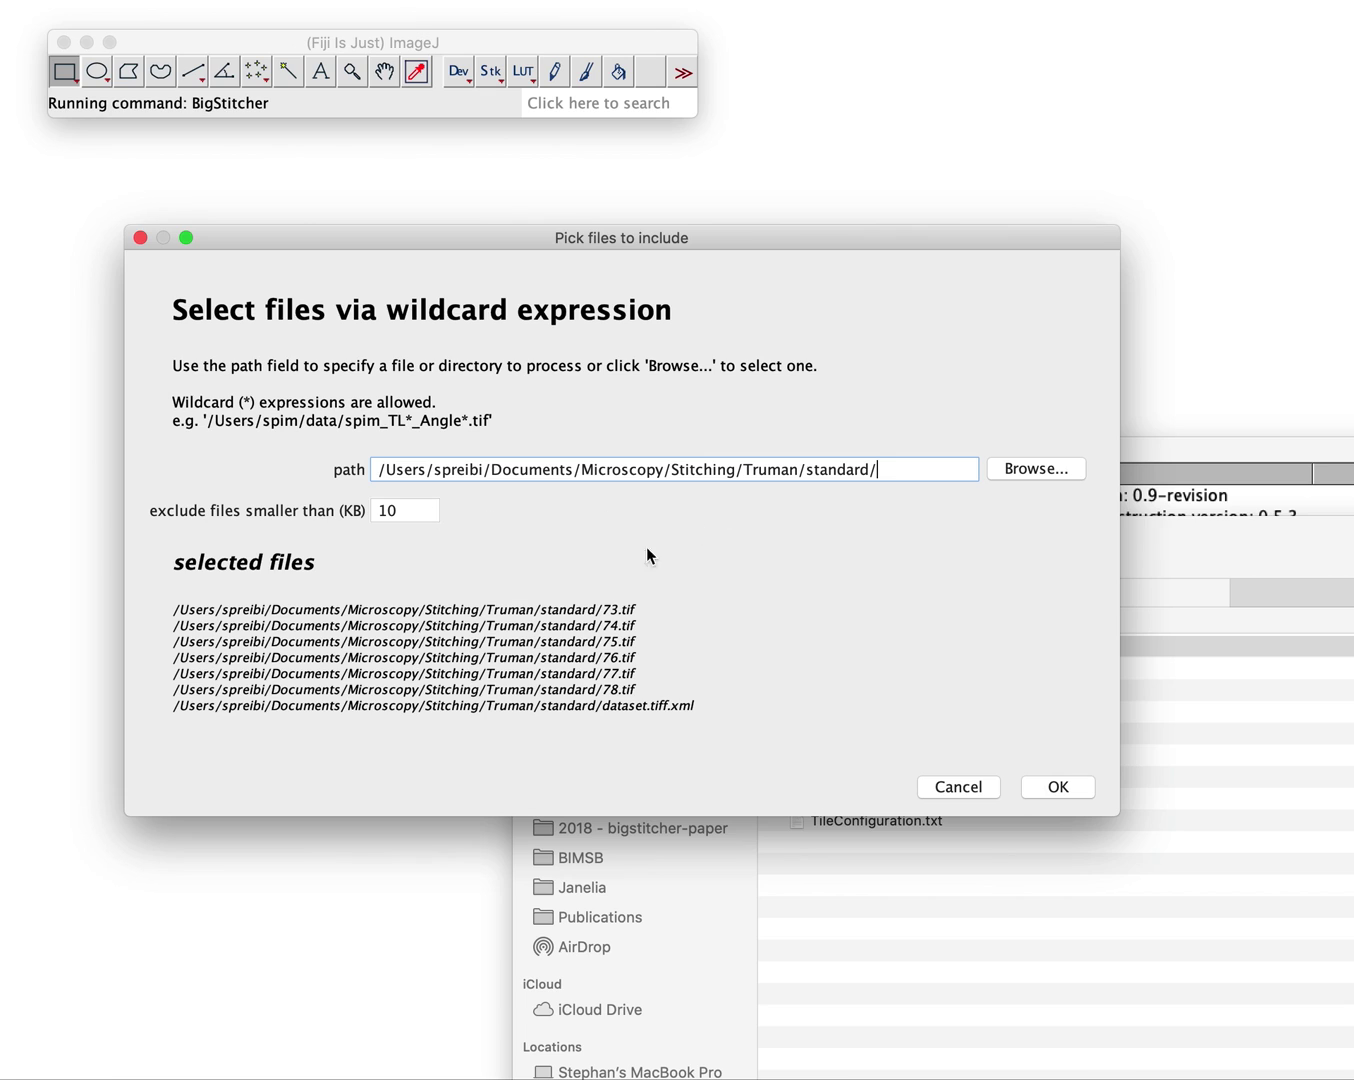
click(1258, 547)
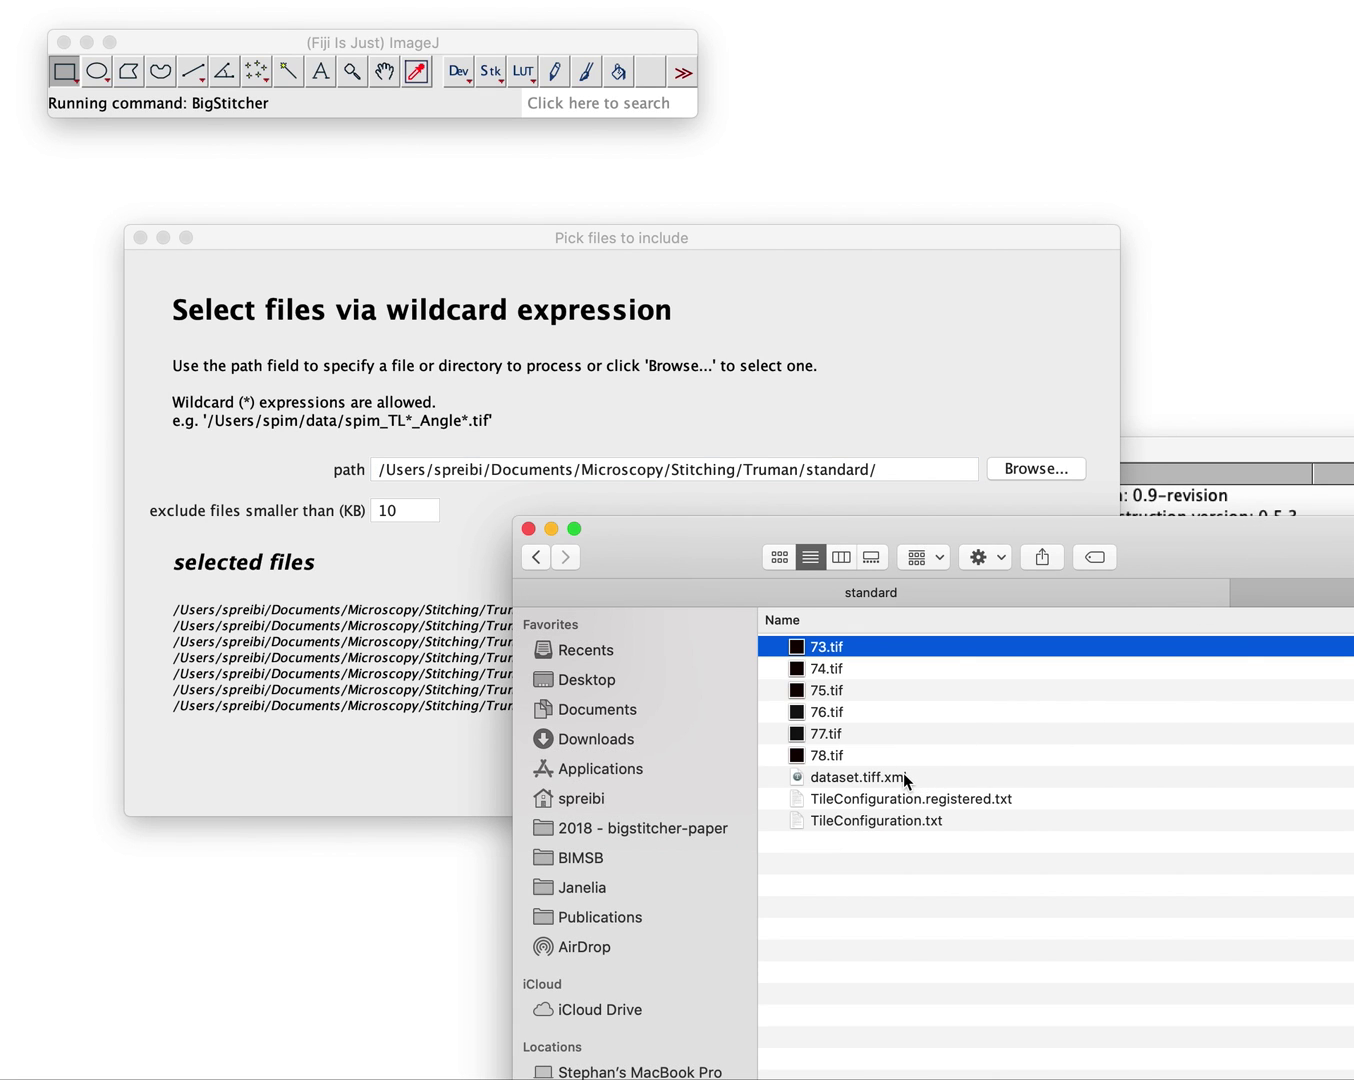
click(742, 313)
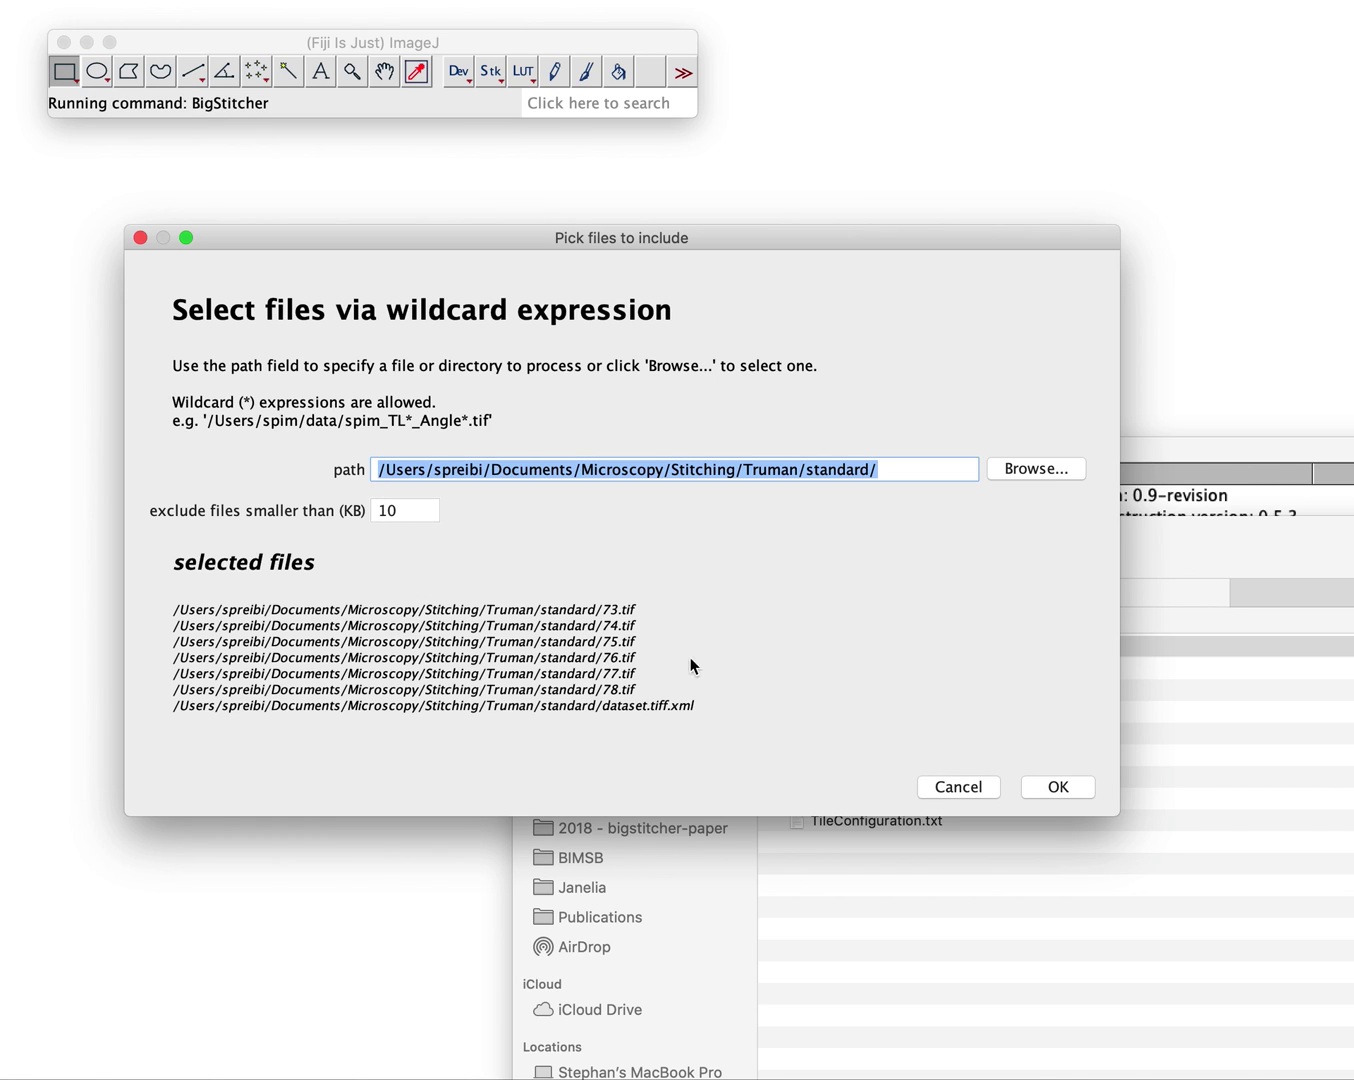
- Try a *.tif filter, revert it, and exclude files smaller than 1000 KB
click(888, 473)
text(*)
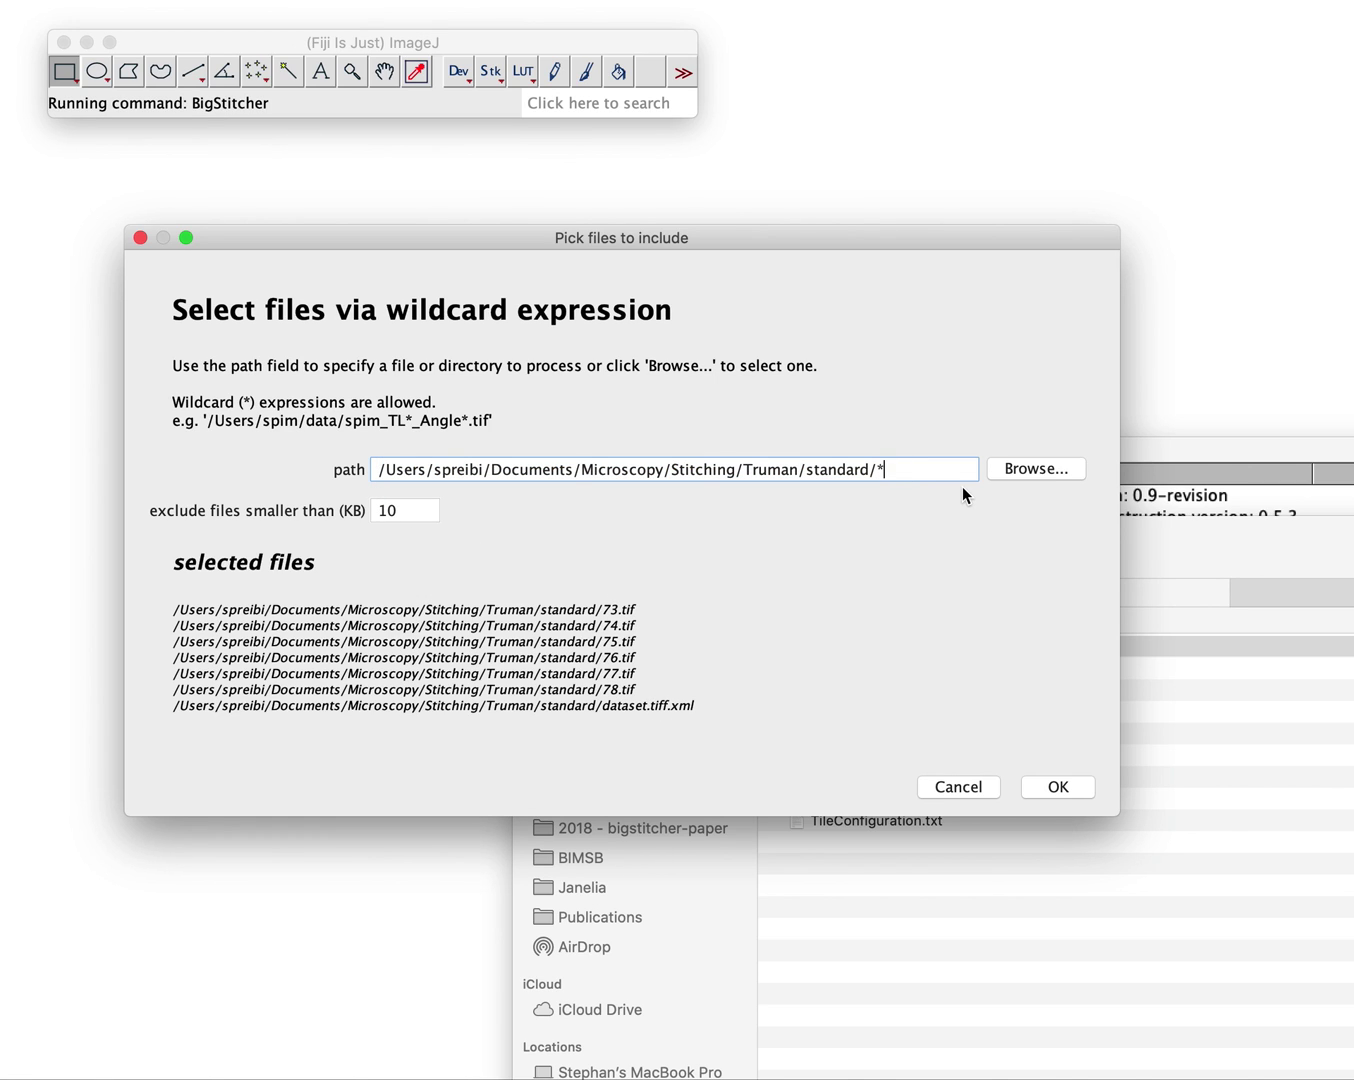
text(.tif)
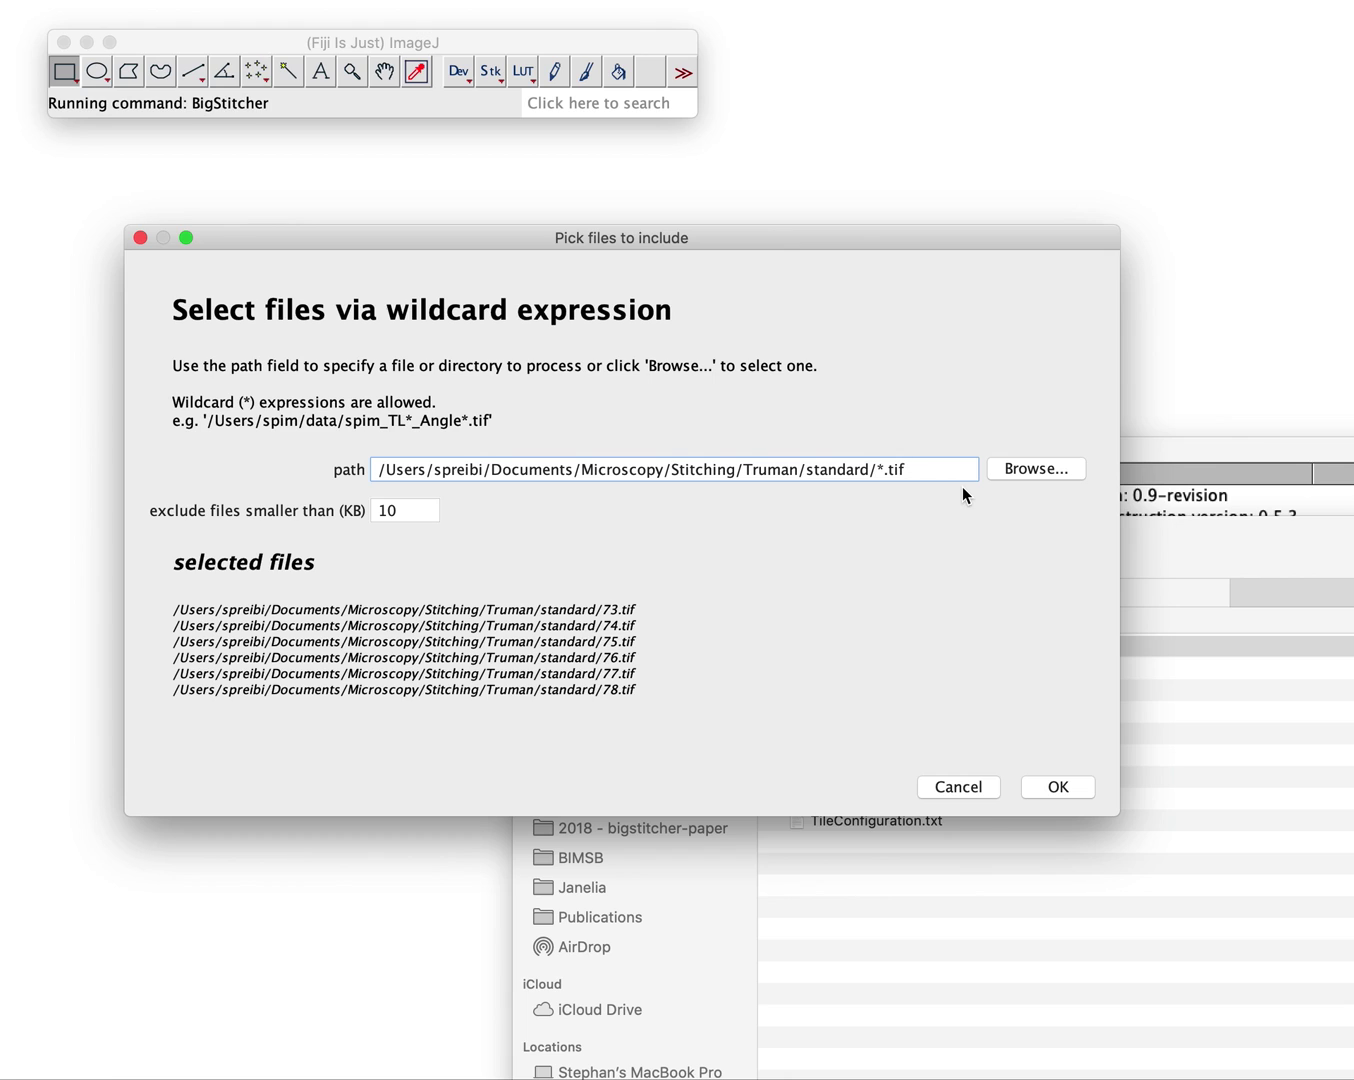
key(BackSpace)
key(BackSpace)
key(BackSpace)
key(BackSpace)
key(BackSpace)
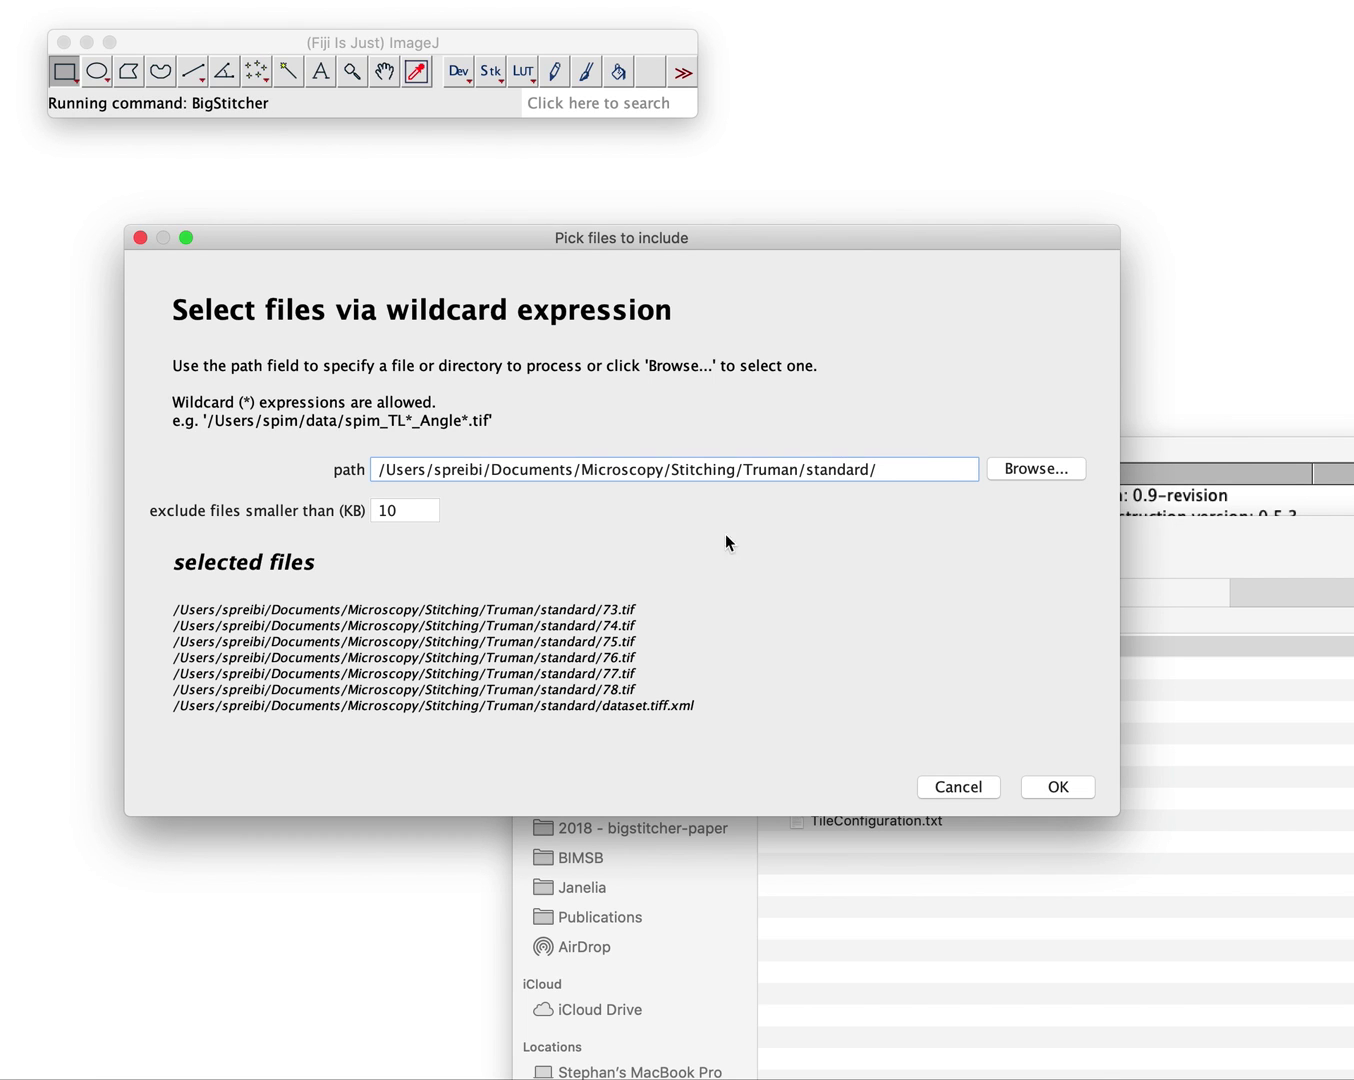
key(Tab)
click(426, 511)
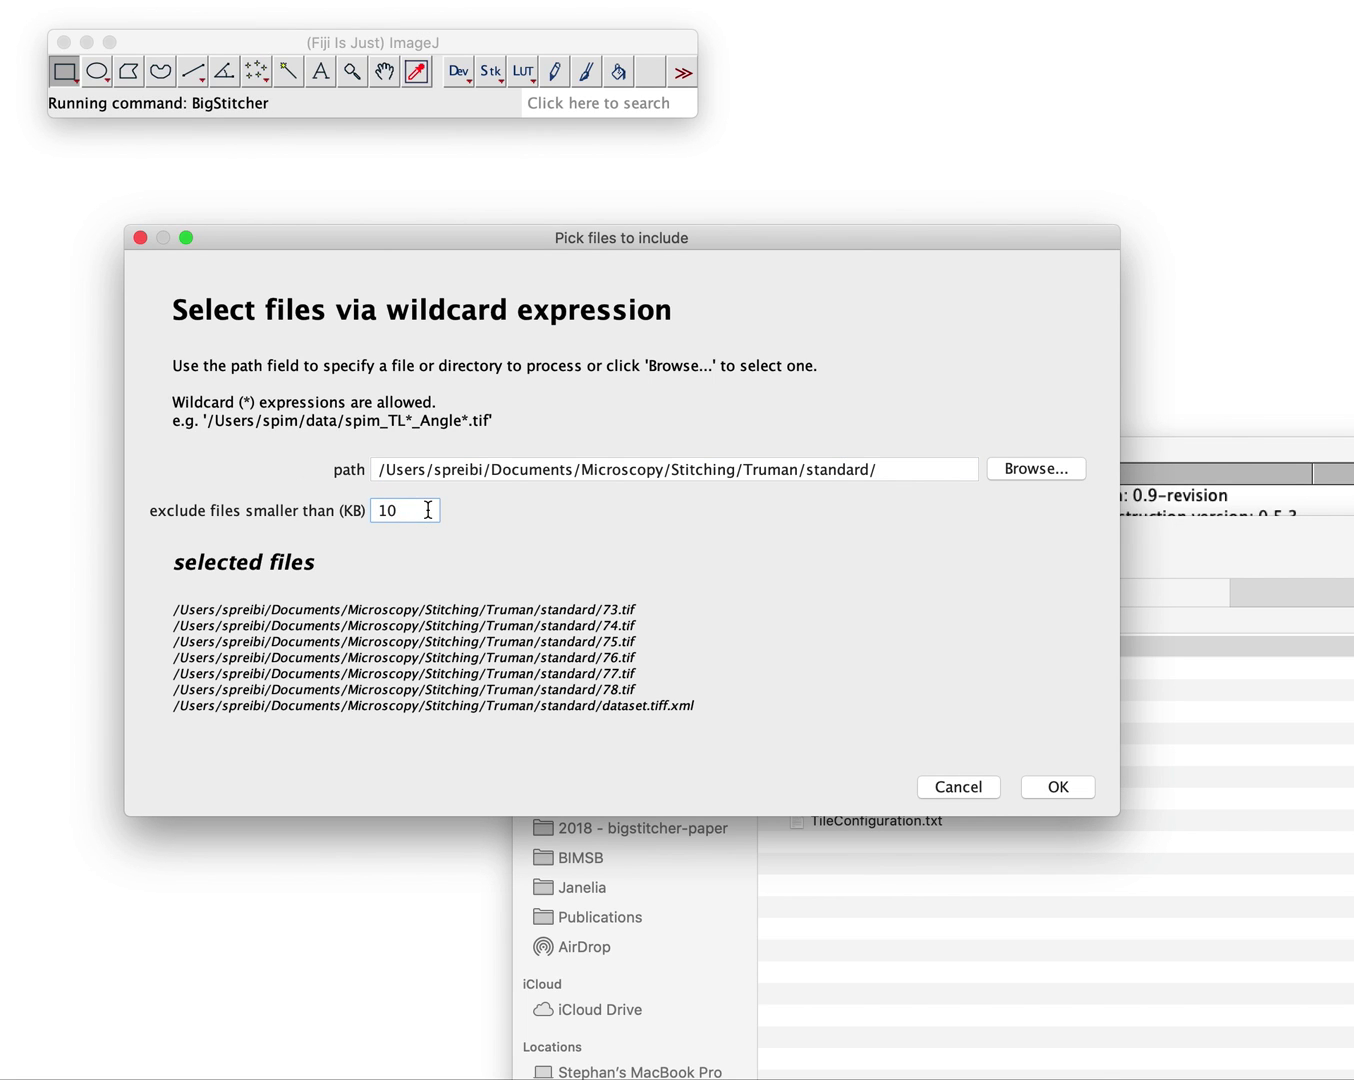
text(00)
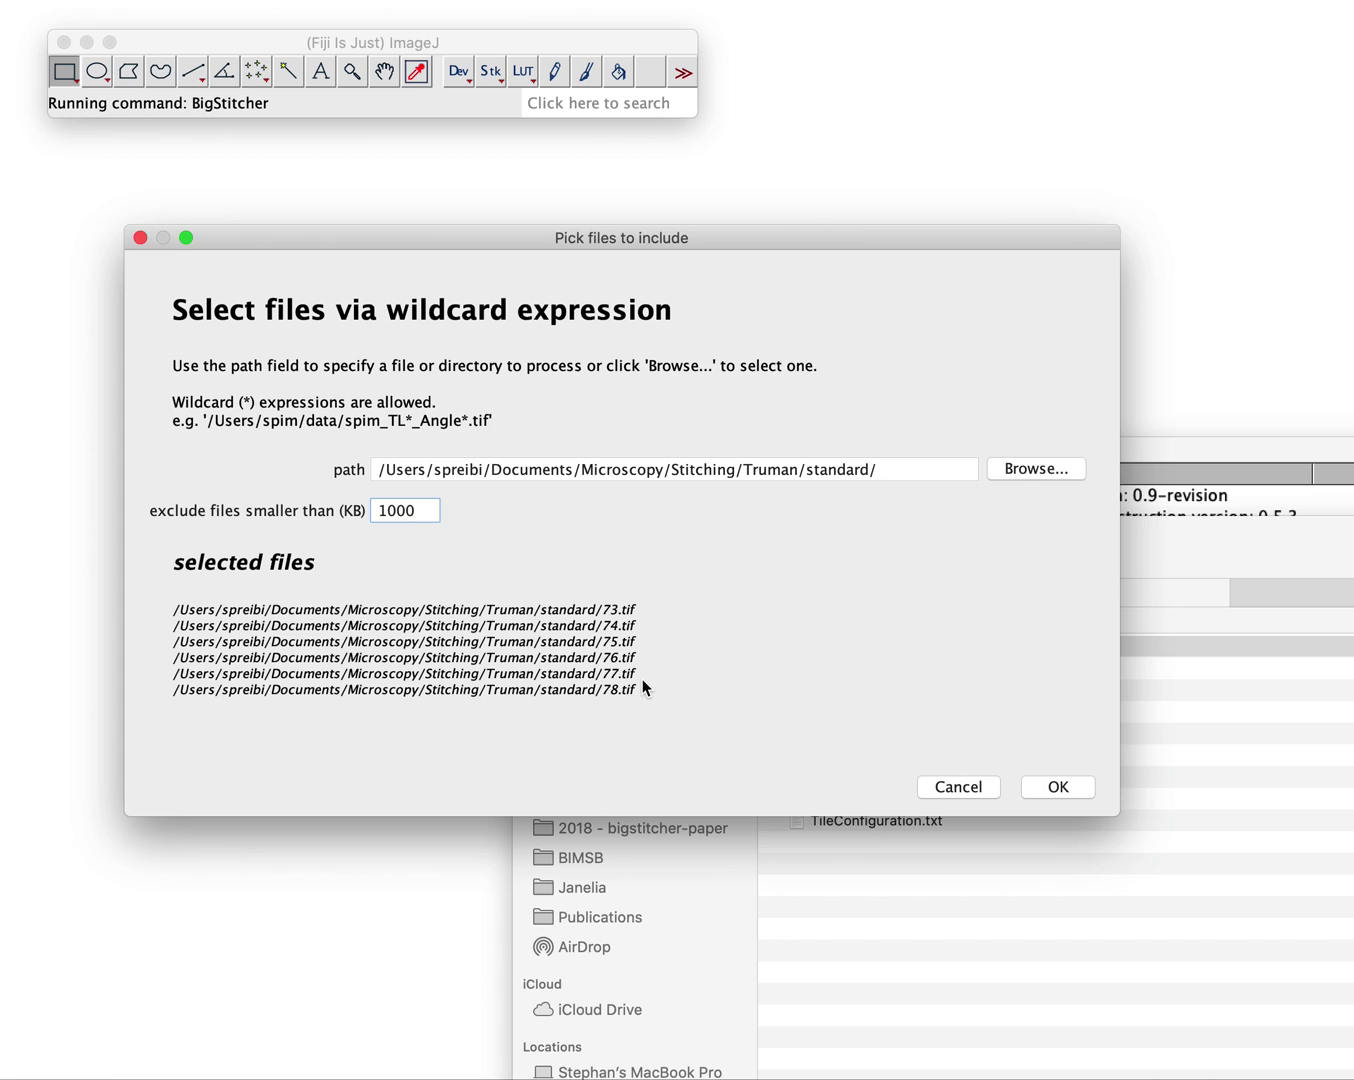
- Confirm the six tiles, keeping views as Channels and the filename number as Tiles
click(1053, 786)
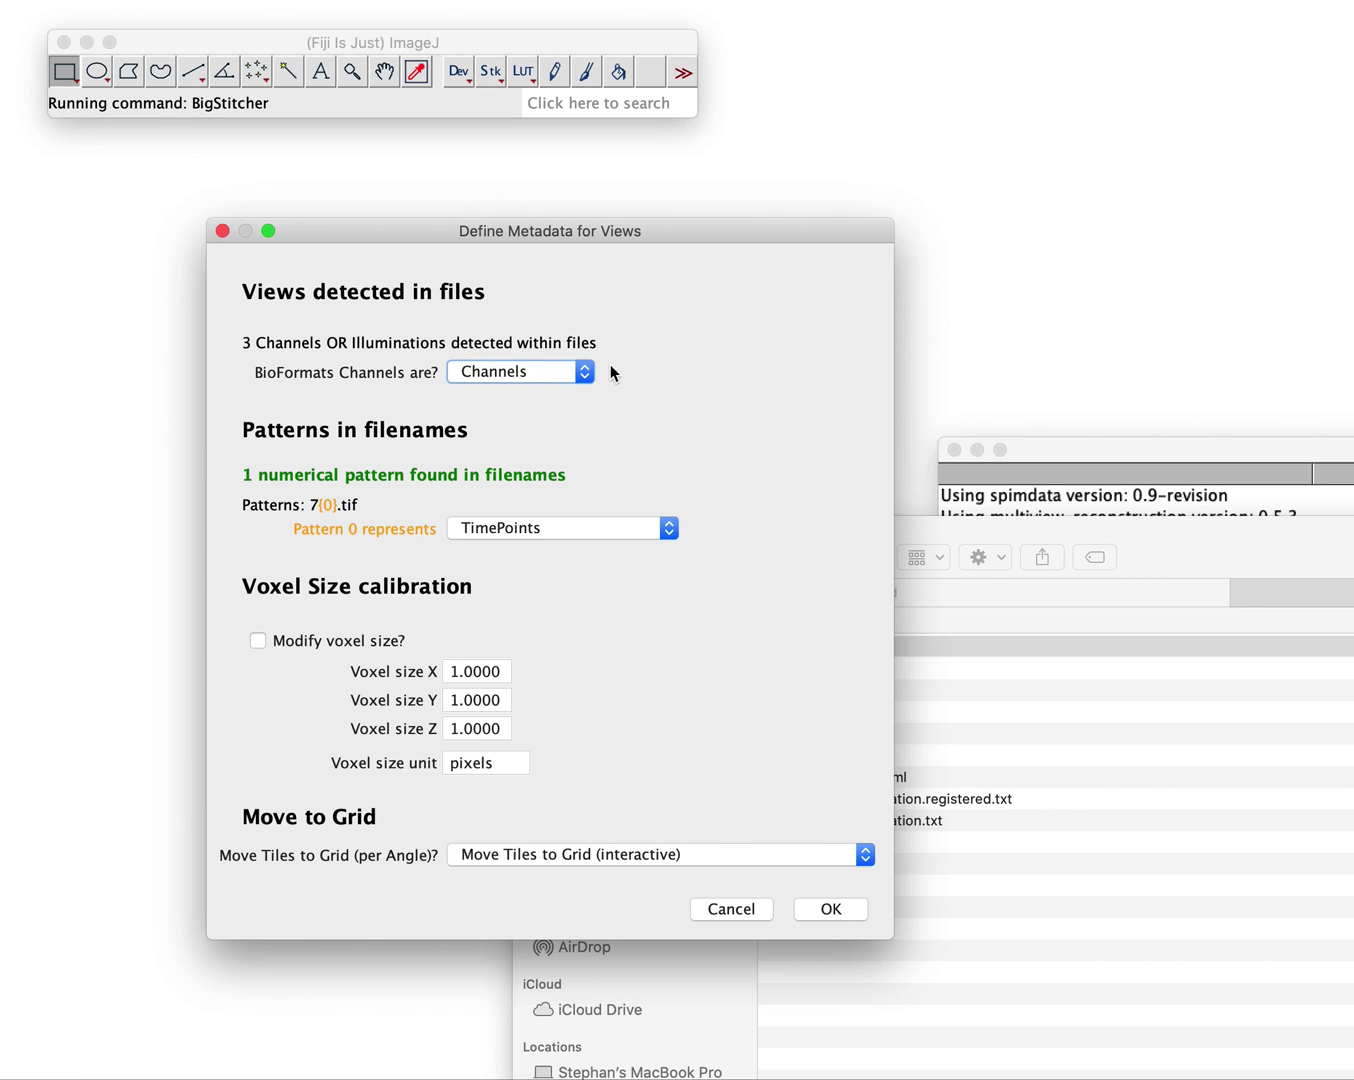
click(513, 373)
click(513, 372)
click(485, 529)
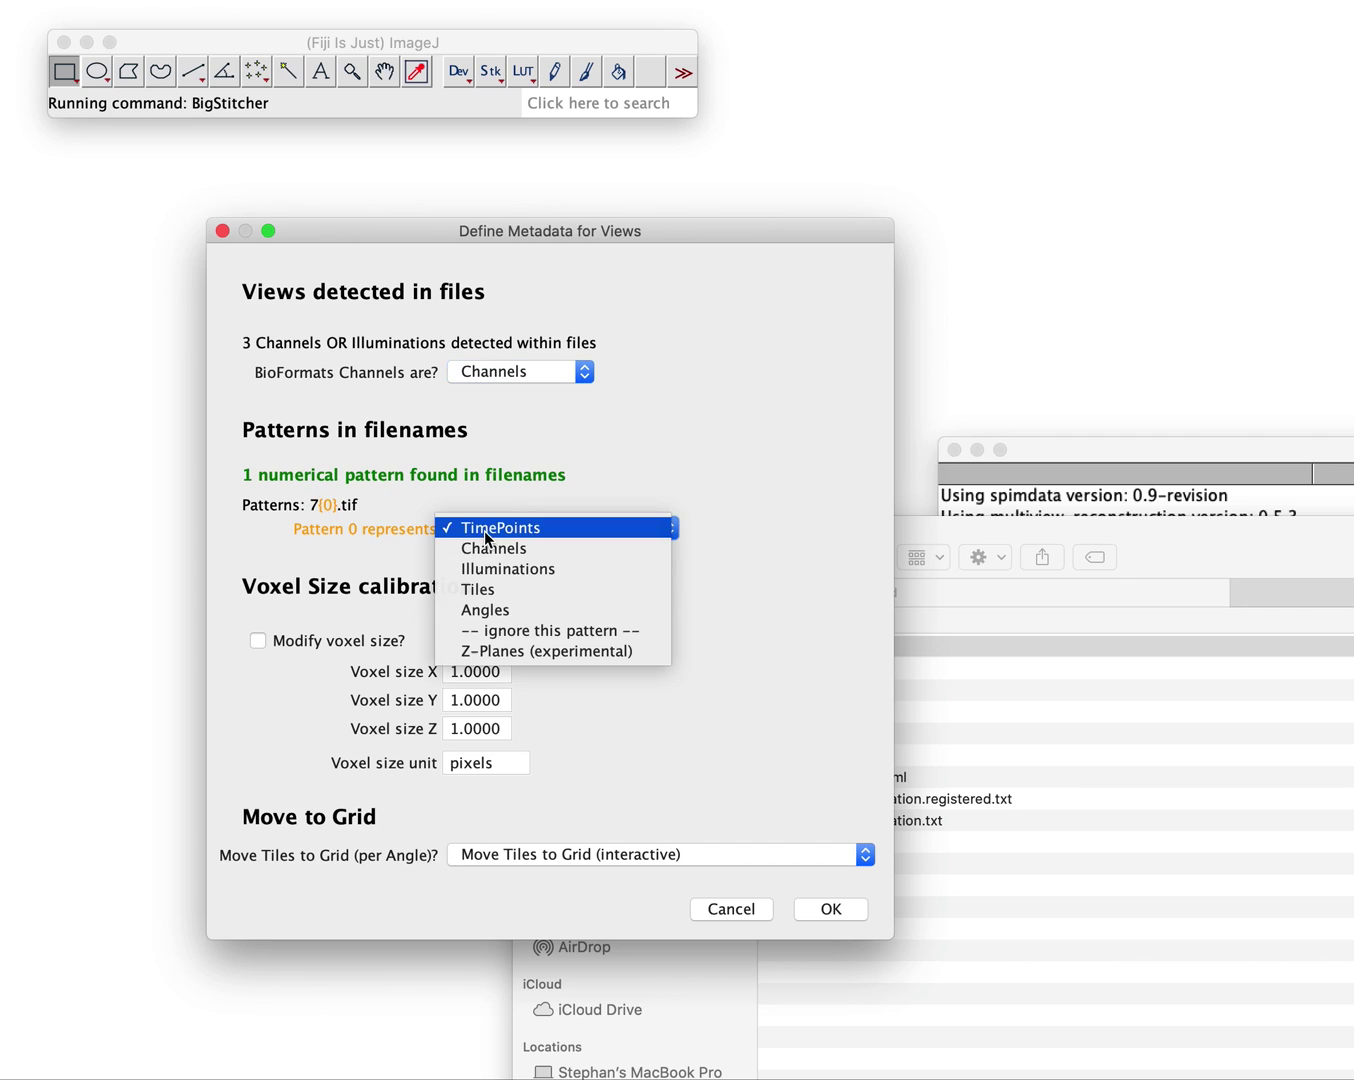
click(515, 589)
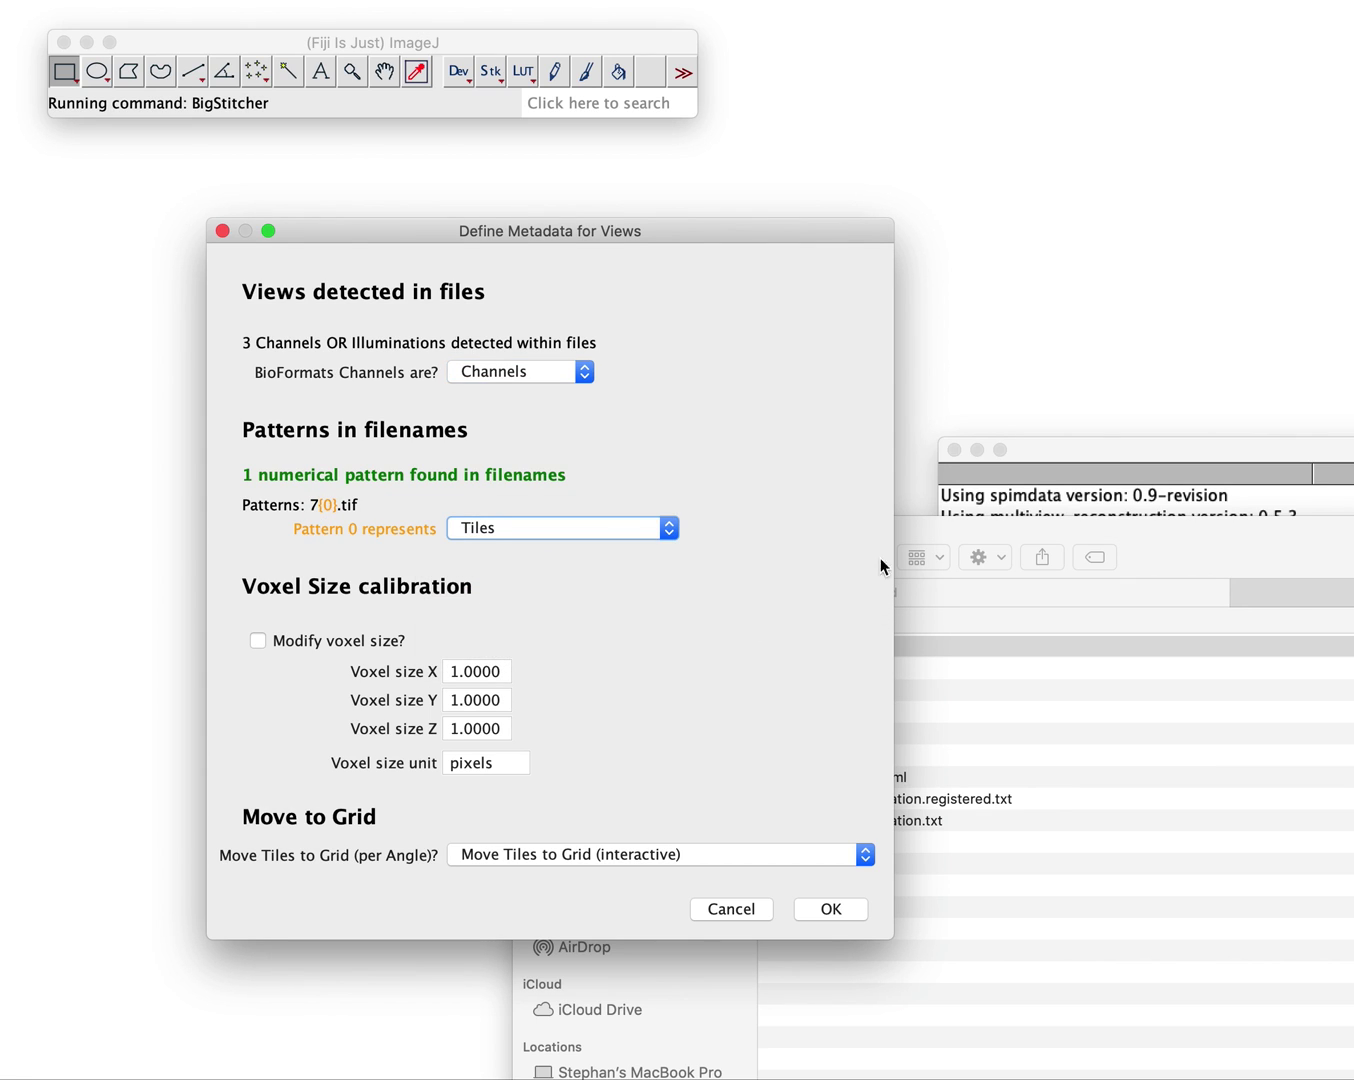
click(976, 538)
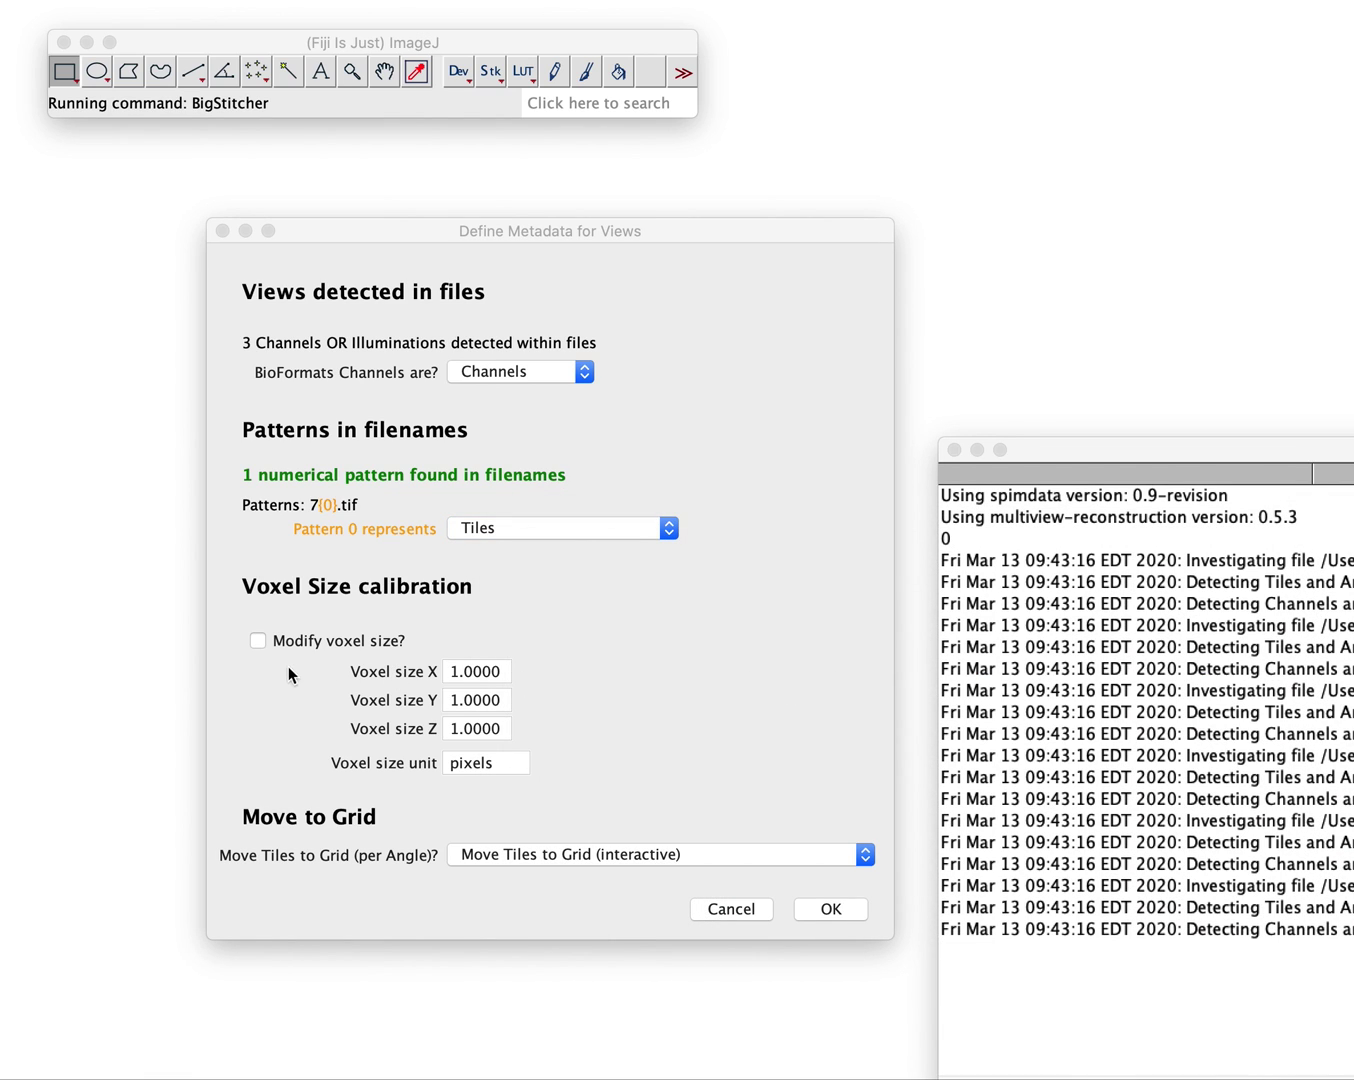
- Enable voxel size modification, set voxel size Z to 3, and accept the metadata
click(342, 645)
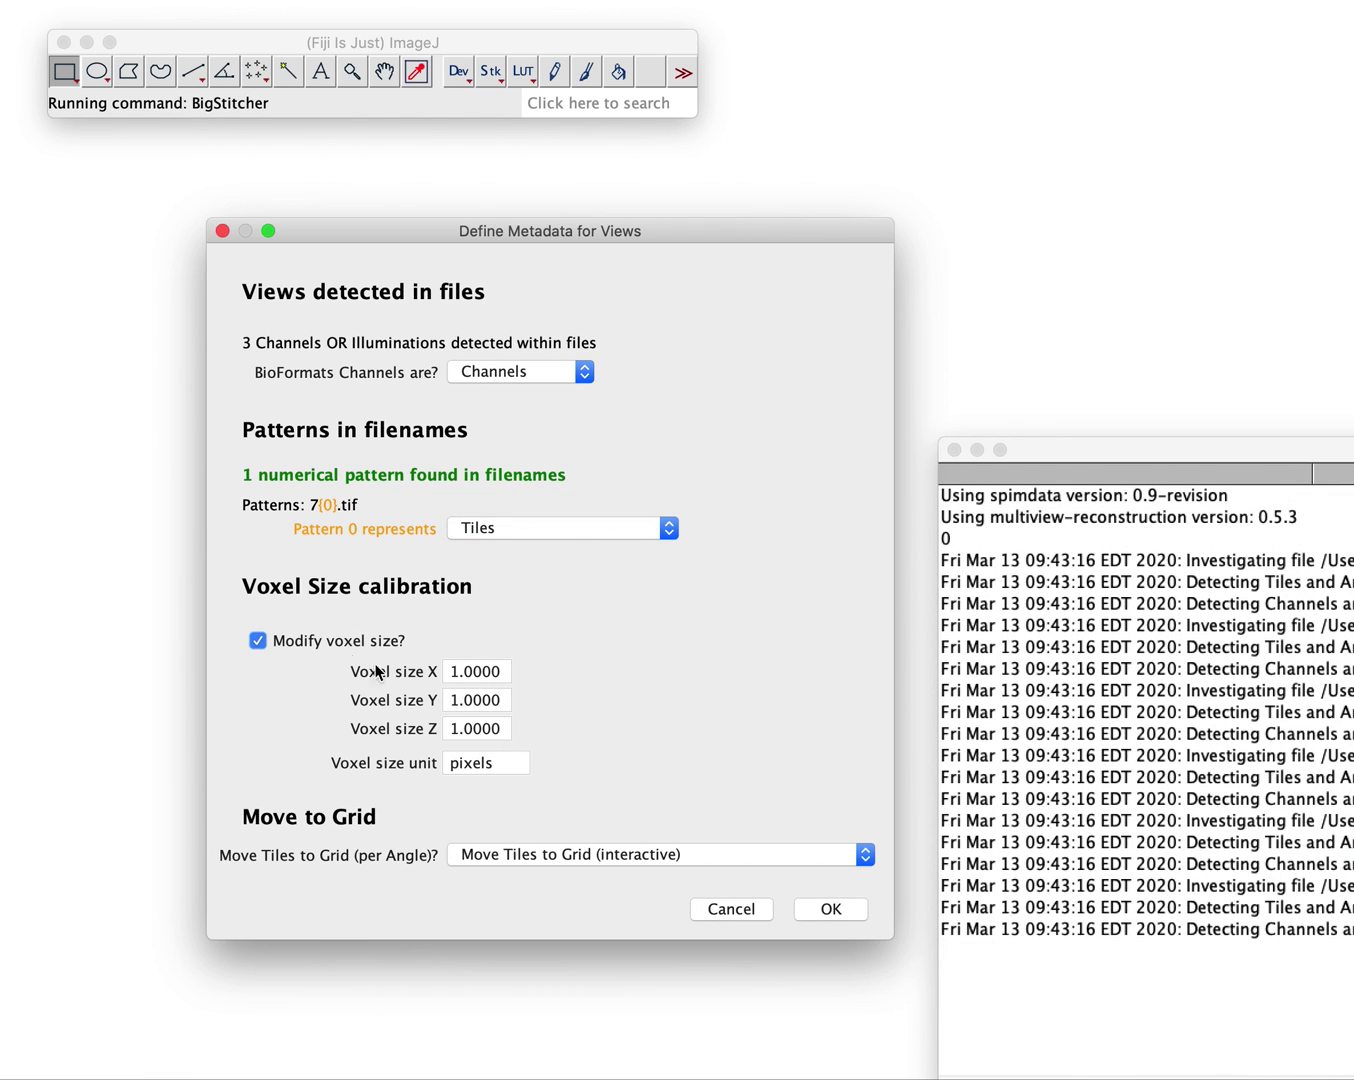
click(499, 728)
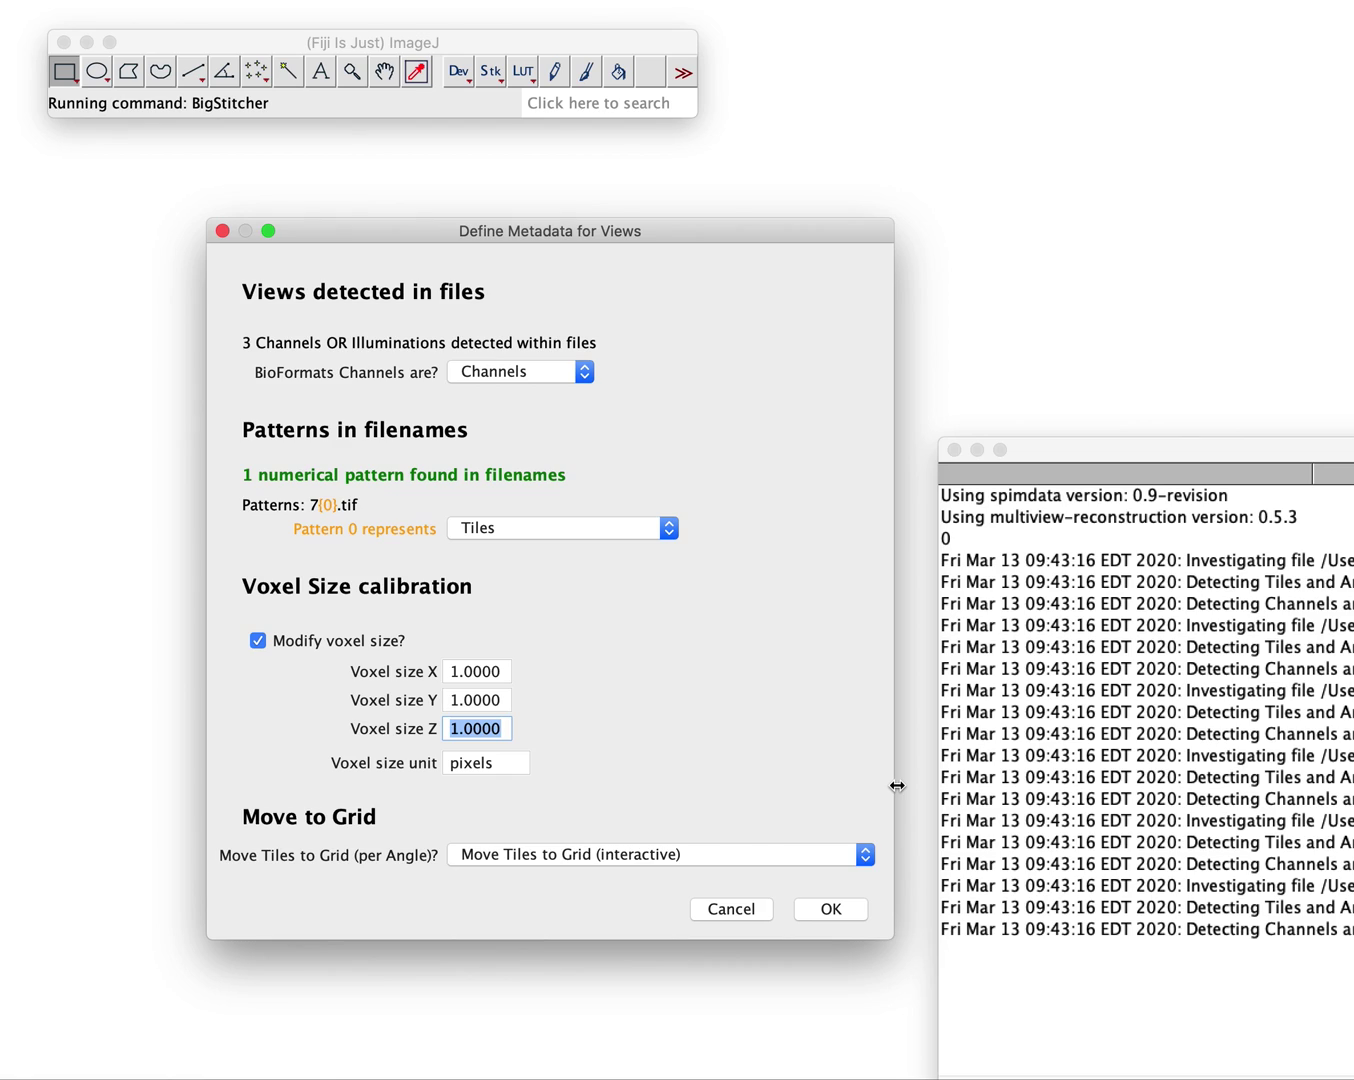
text(3)
drag(652, 234, 598, 193)
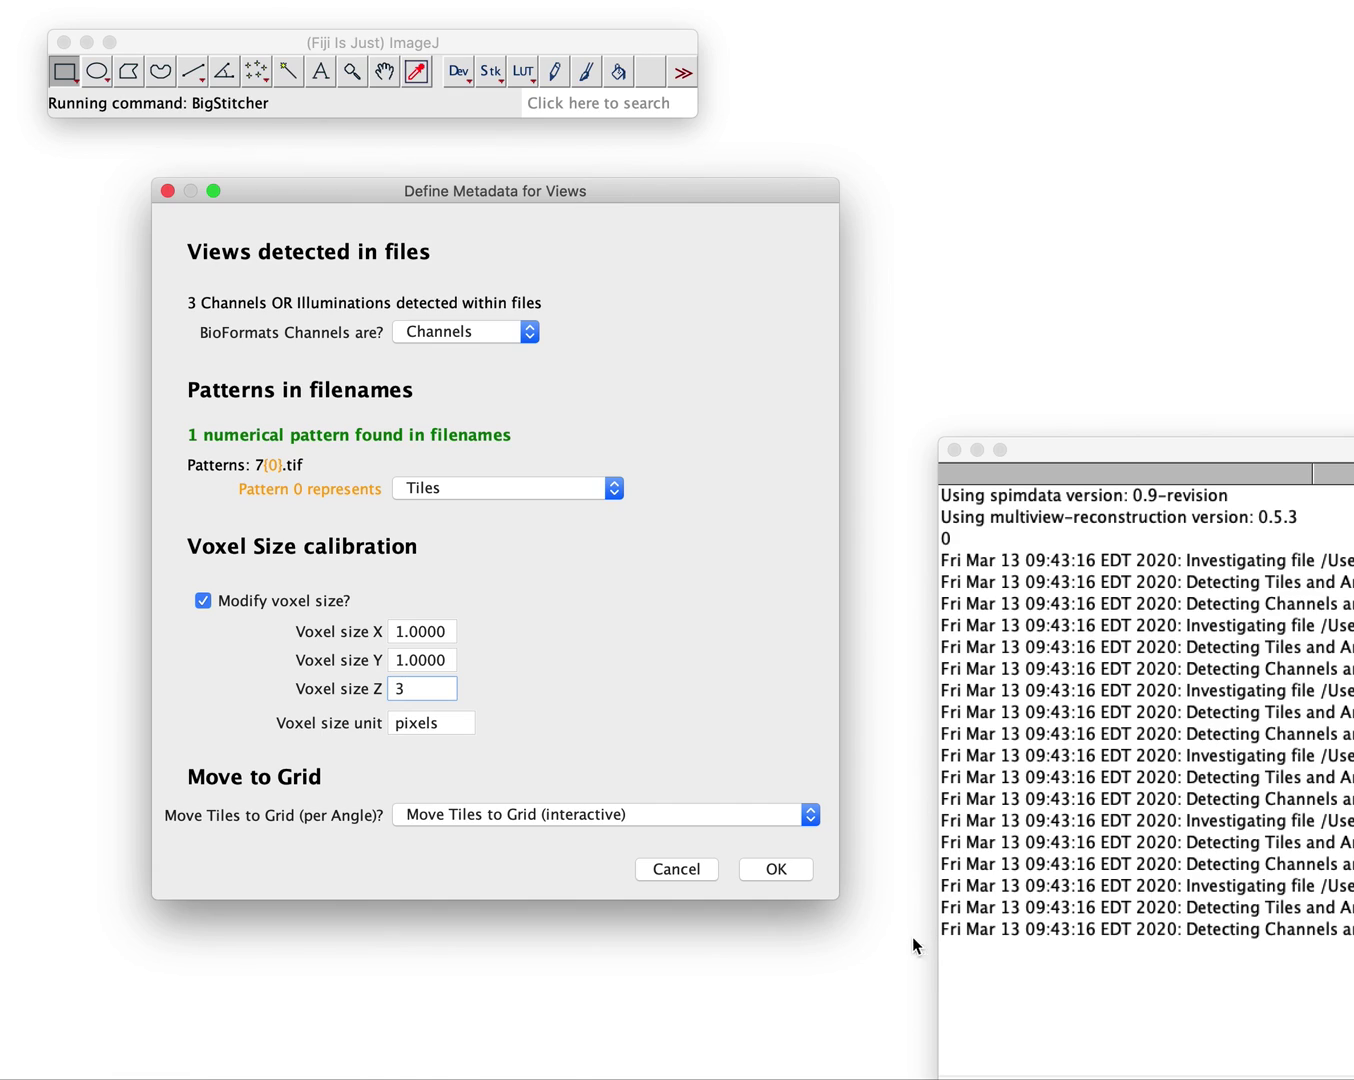
click(776, 869)
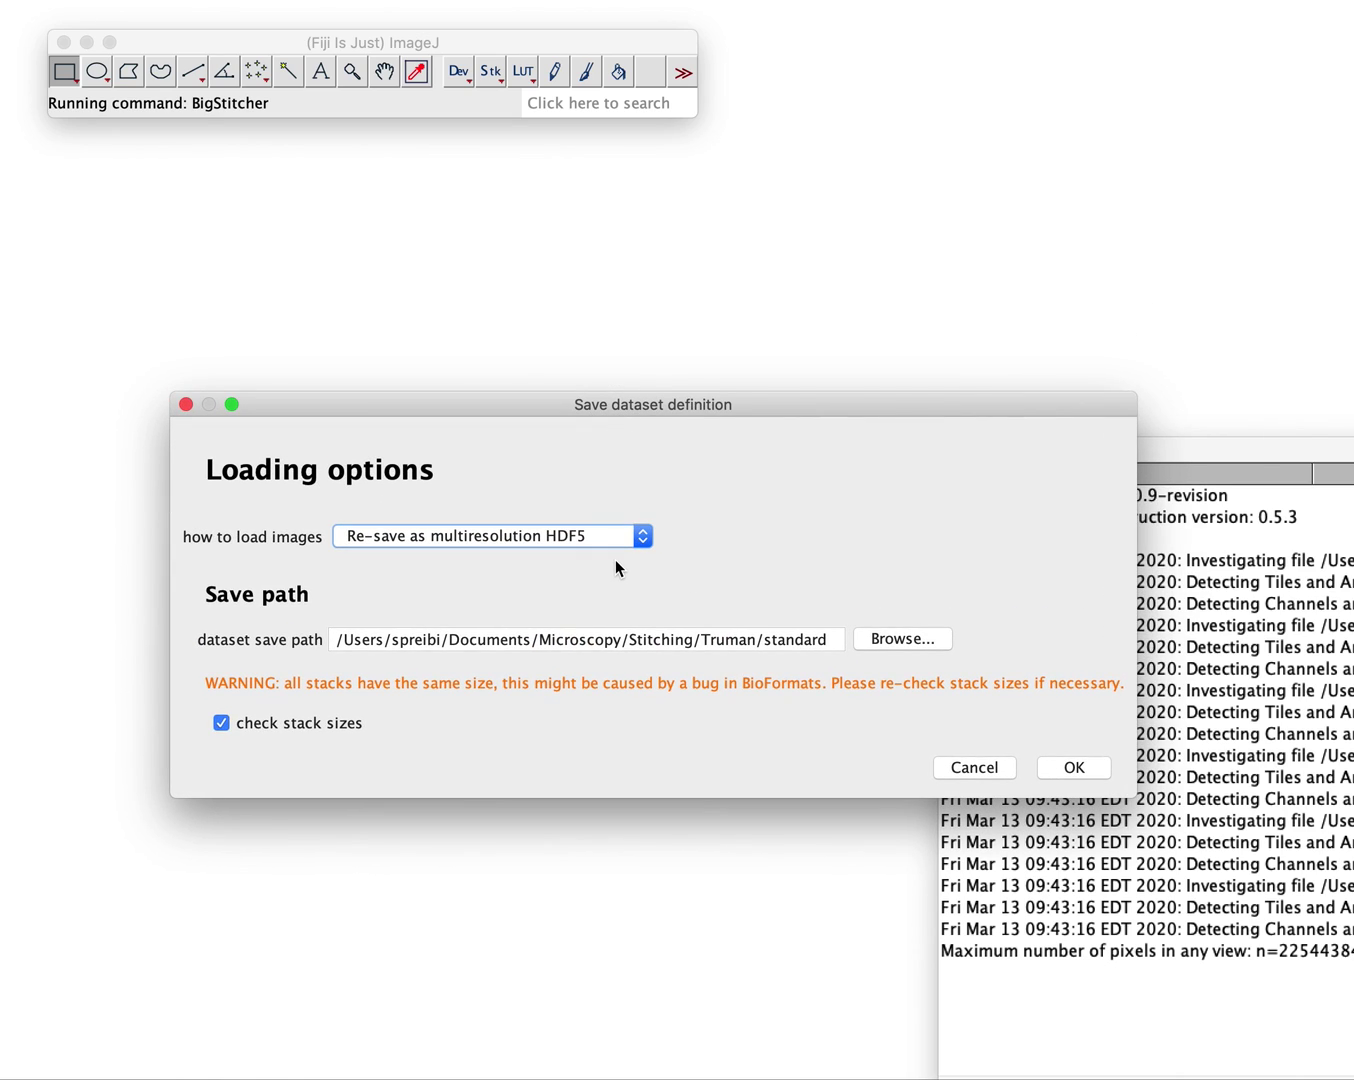
- Set image loading to Re-save as multiresolution N5
click(606, 538)
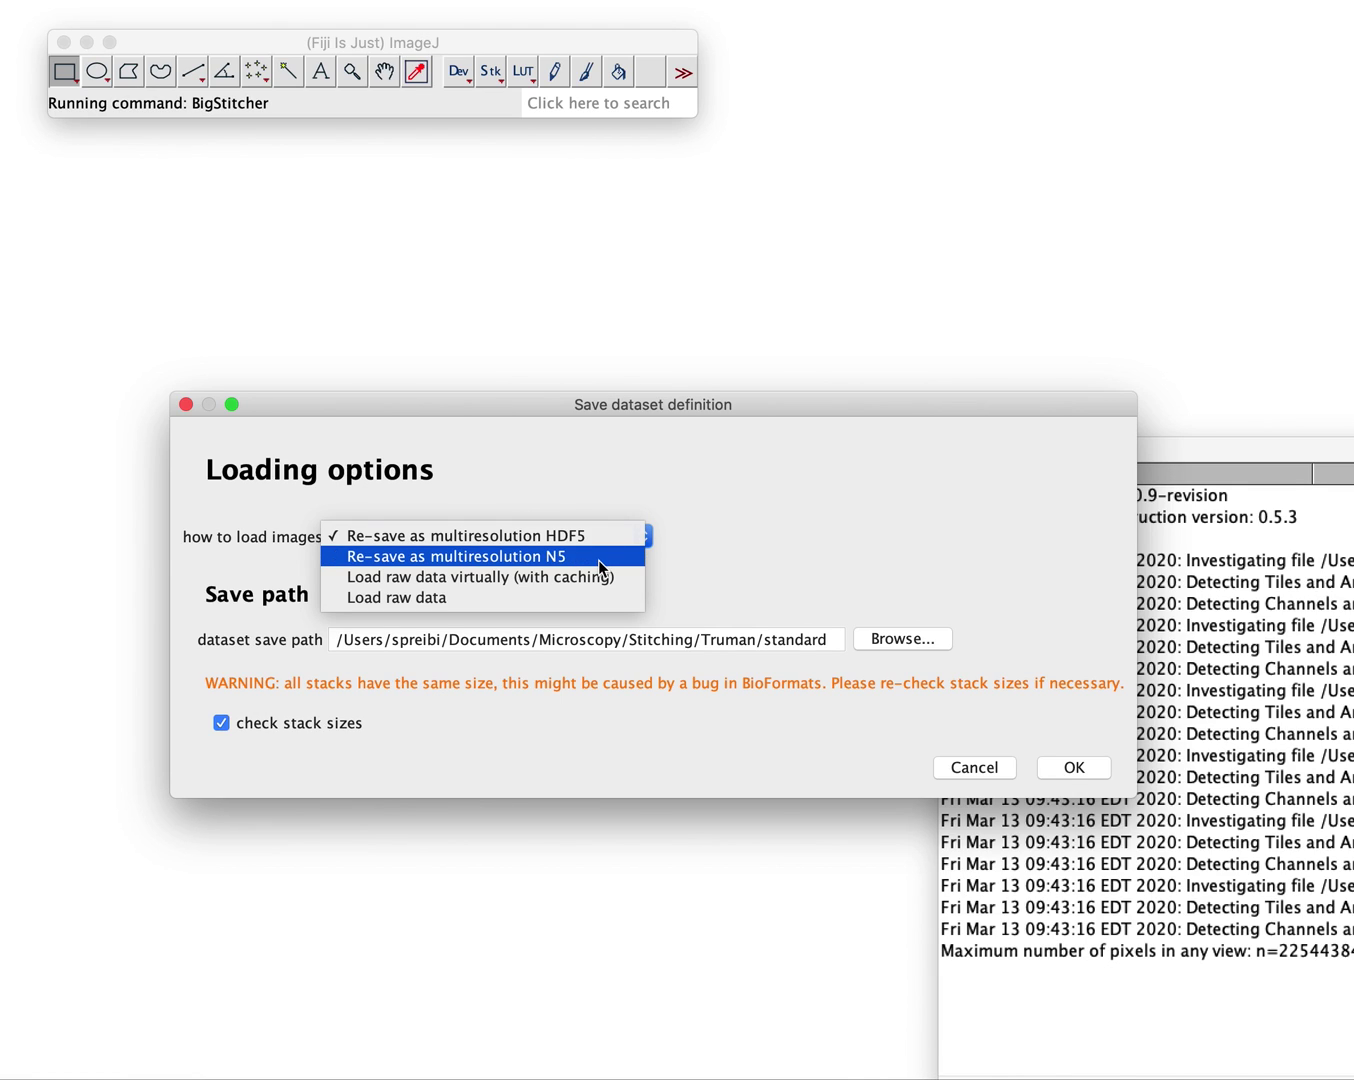
click(533, 558)
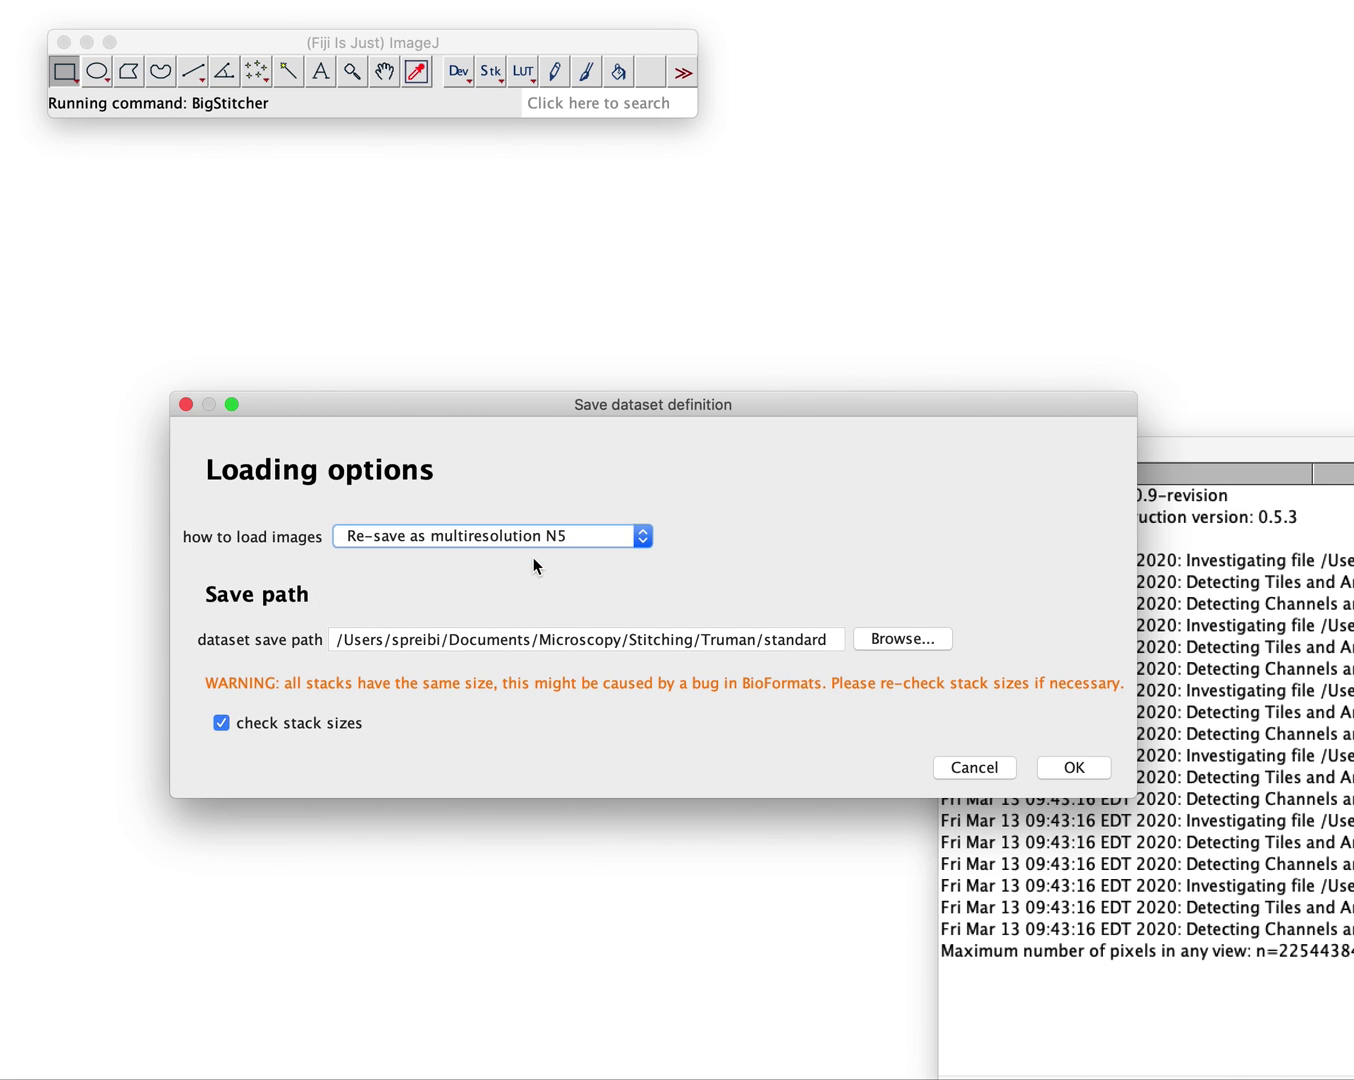
- Resave to dataset.n5 with Gzip compression and default subsampling and block sizes
click(1058, 766)
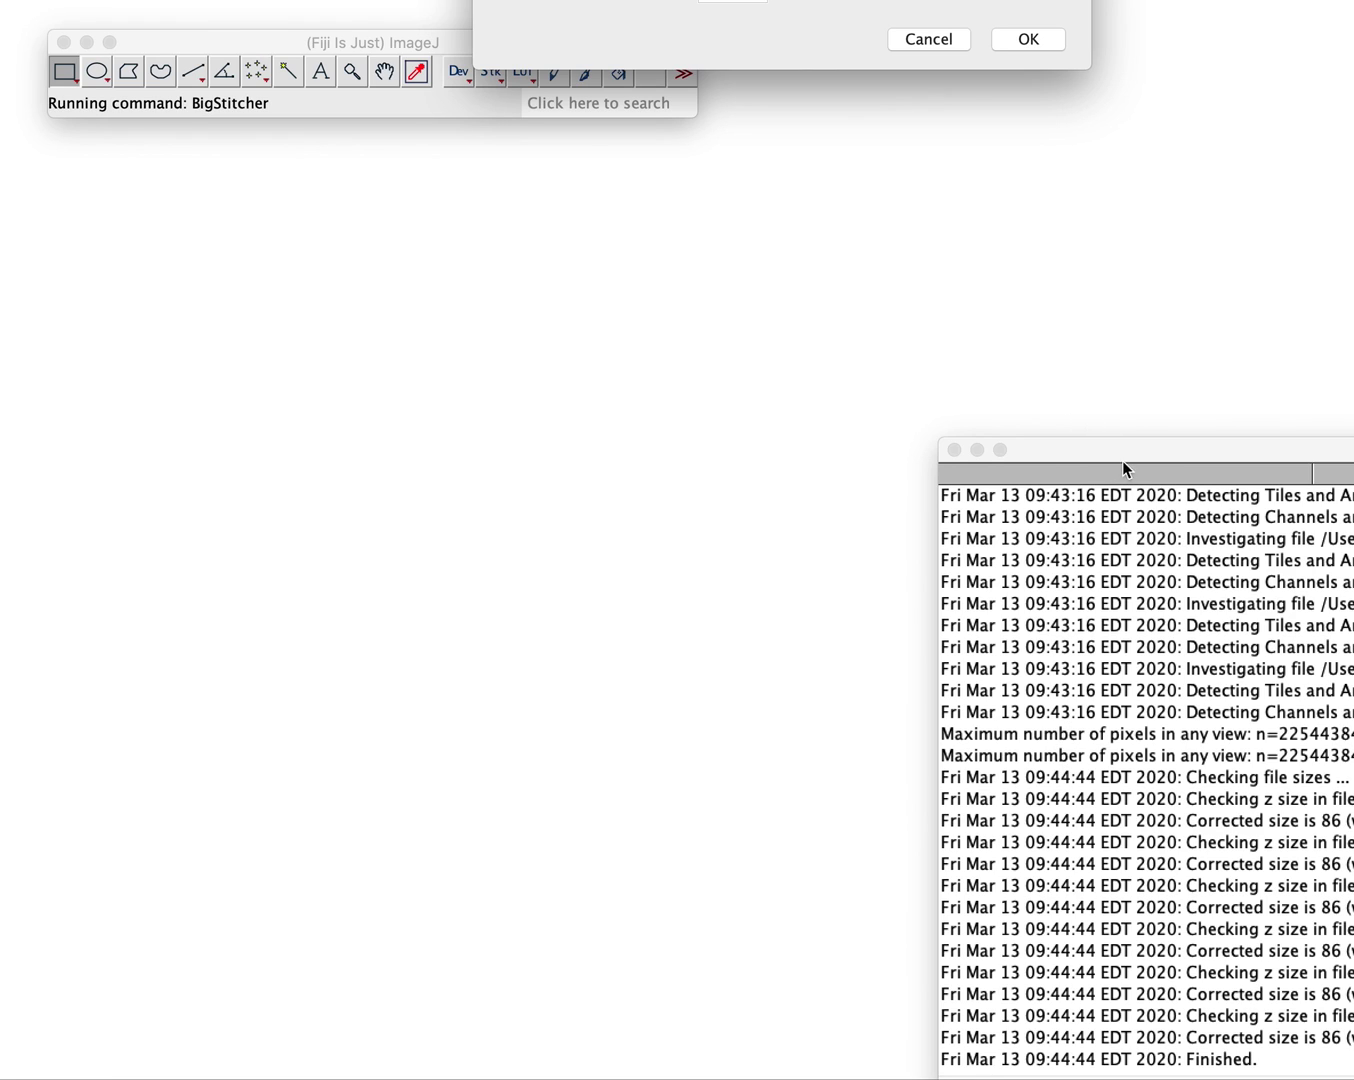
drag(637, 0, 575, 230)
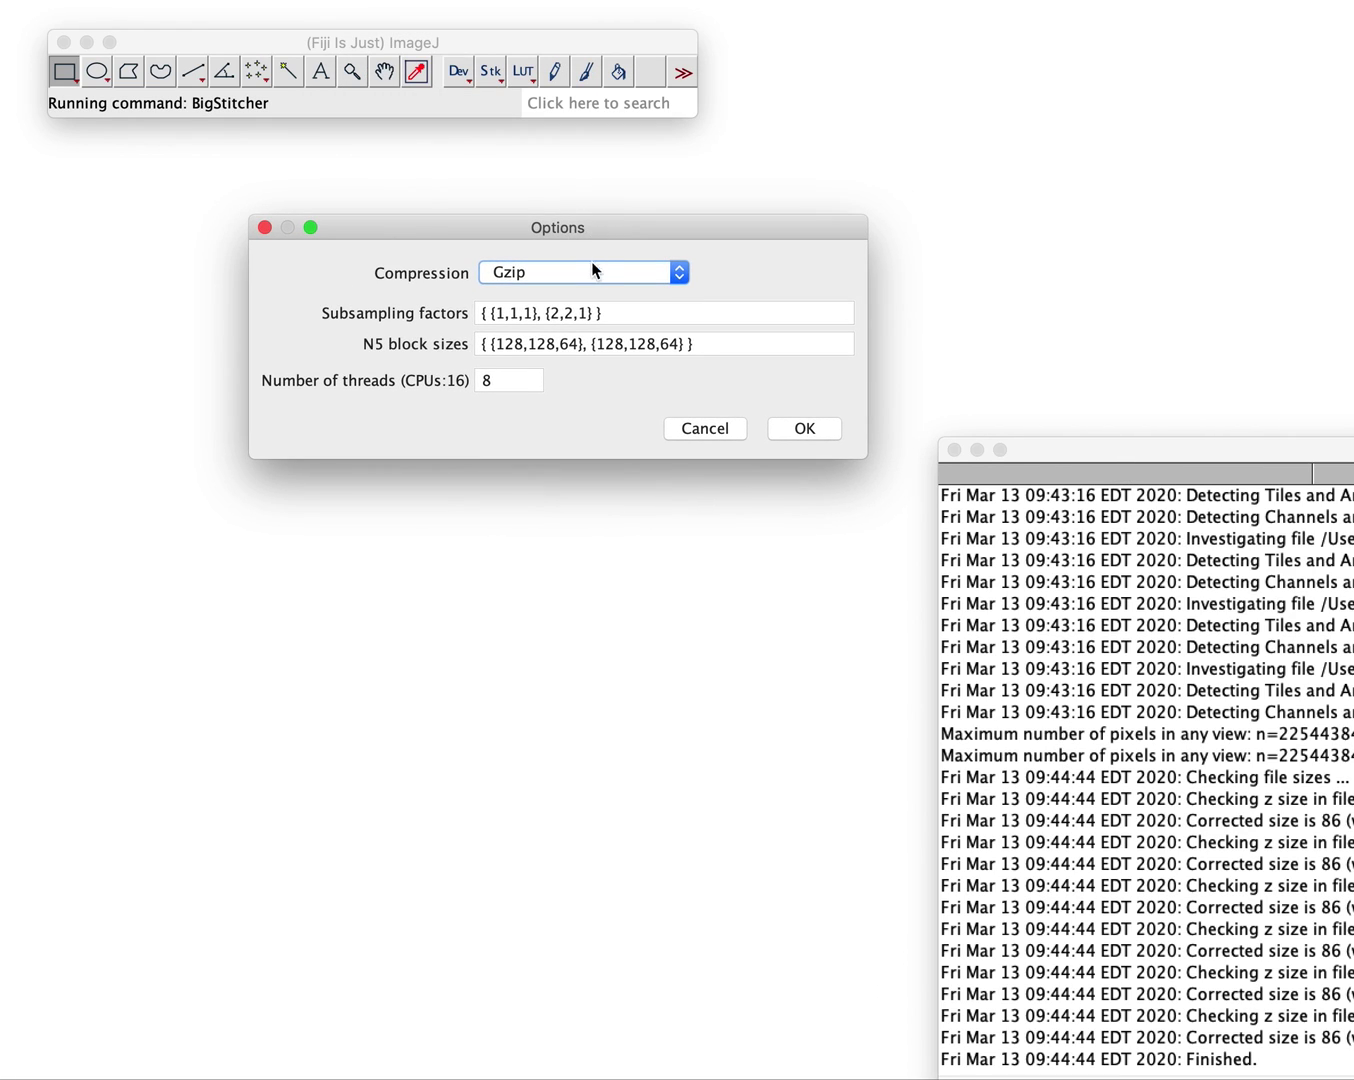
click(591, 263)
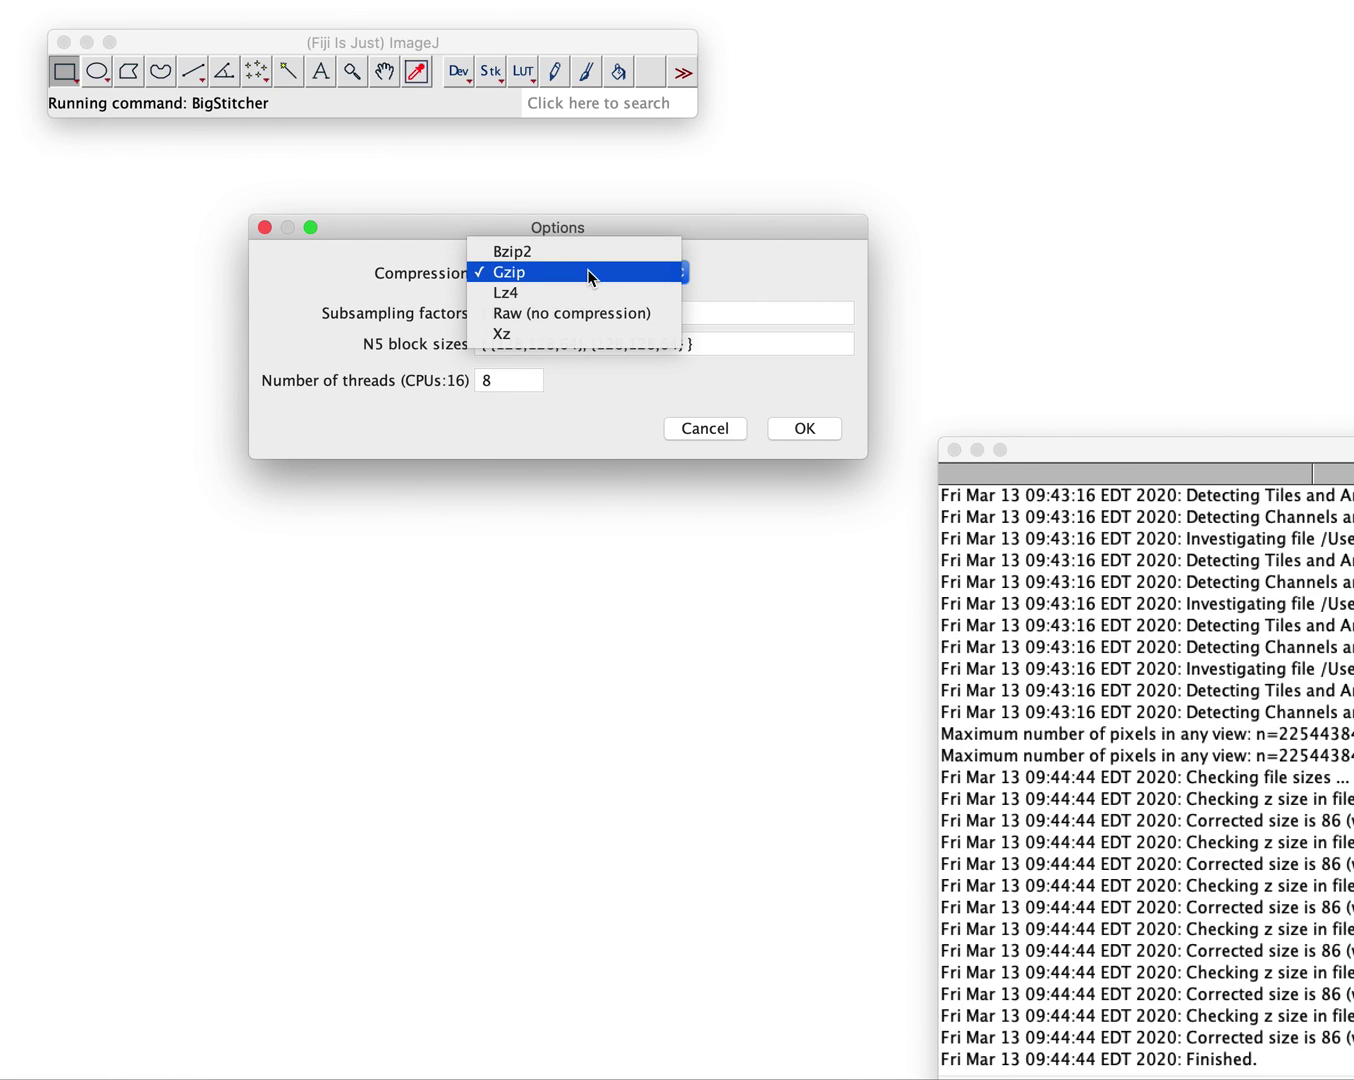
click(799, 279)
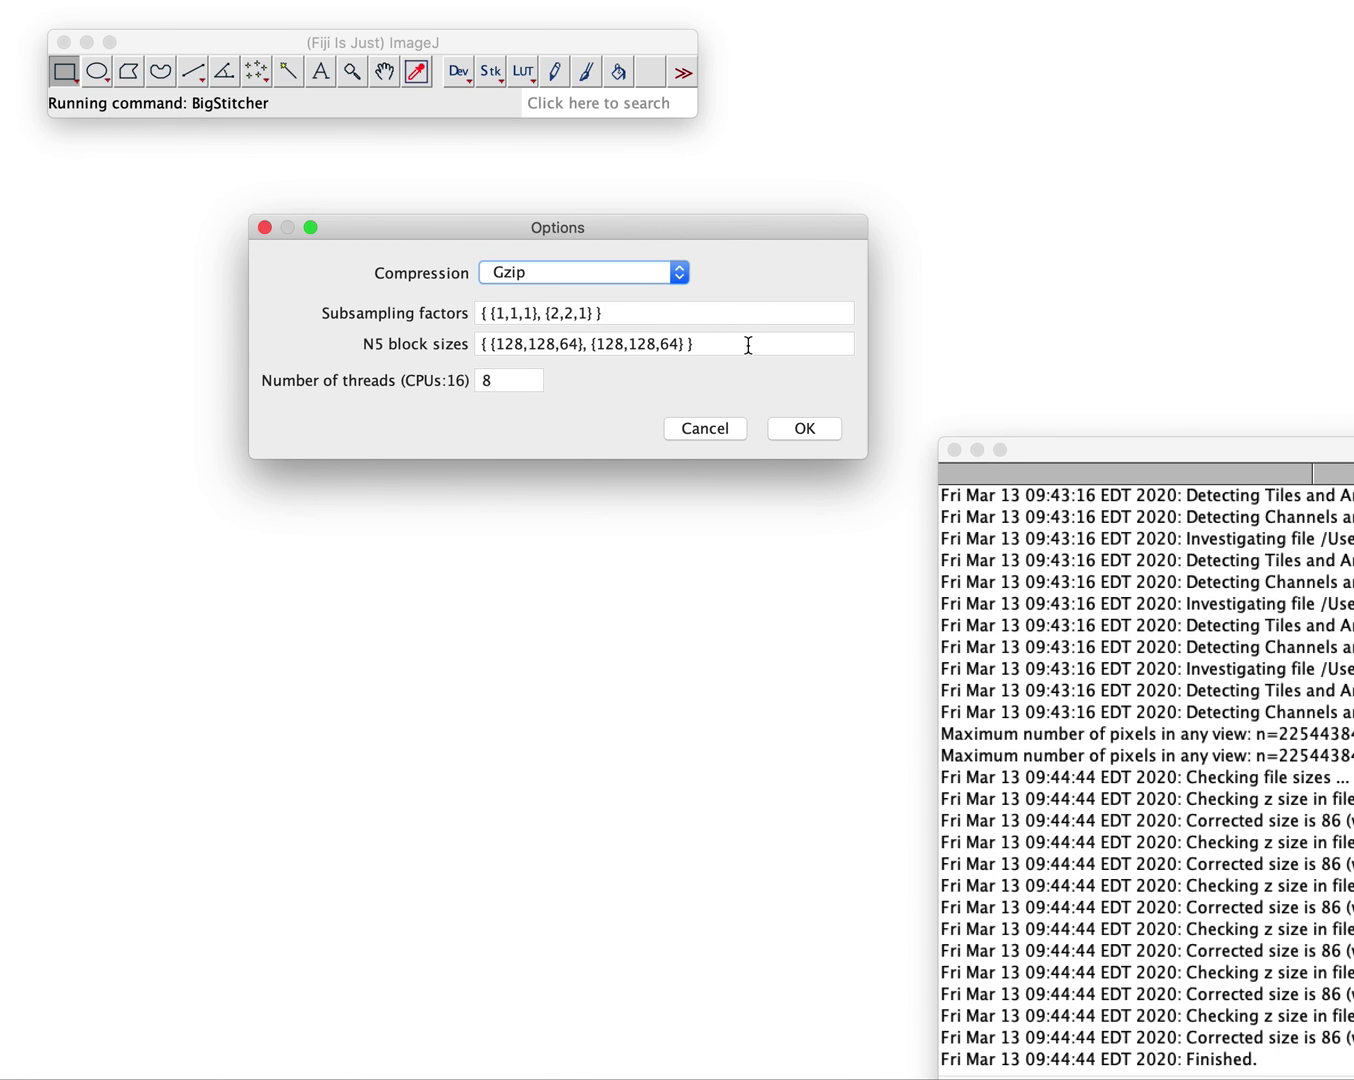
click(566, 276)
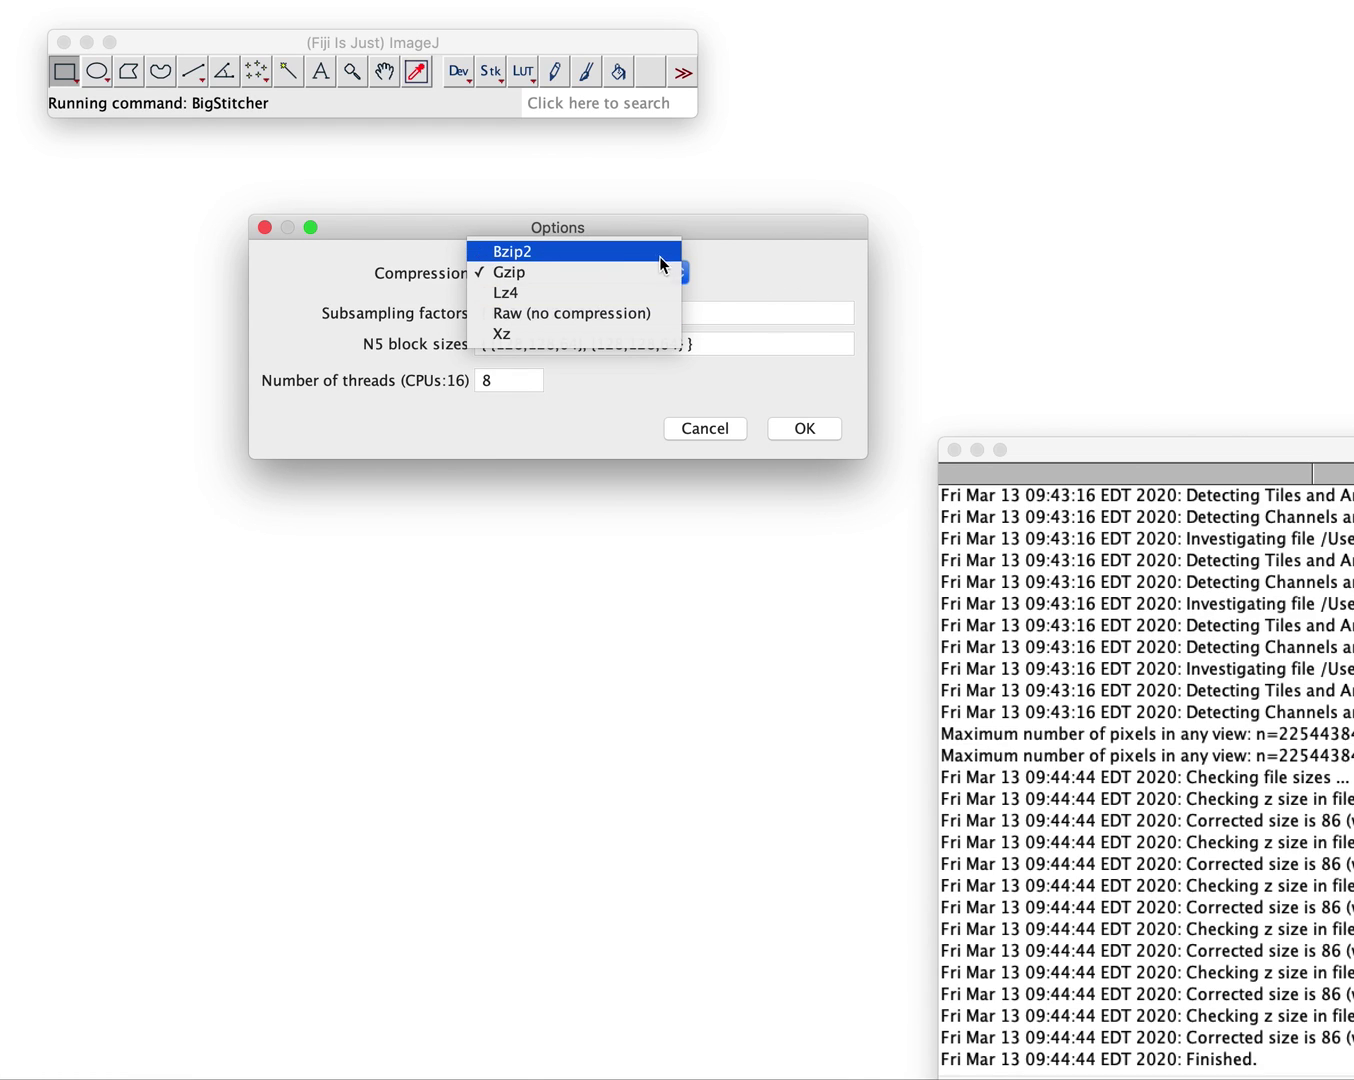
click(596, 268)
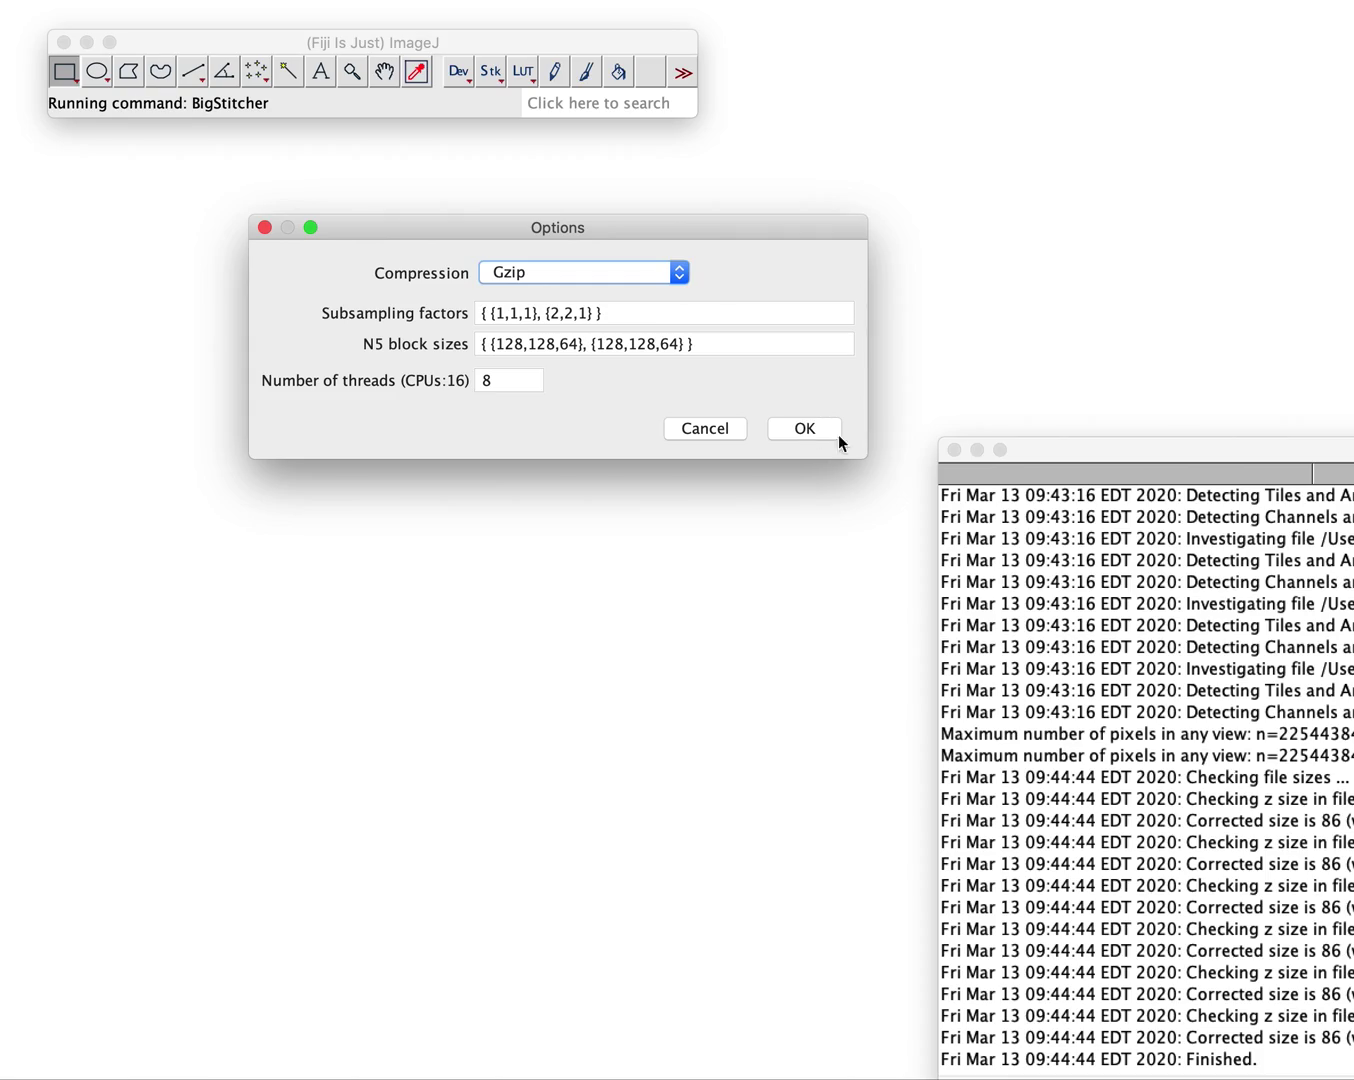
drag(1059, 454, 1021, 243)
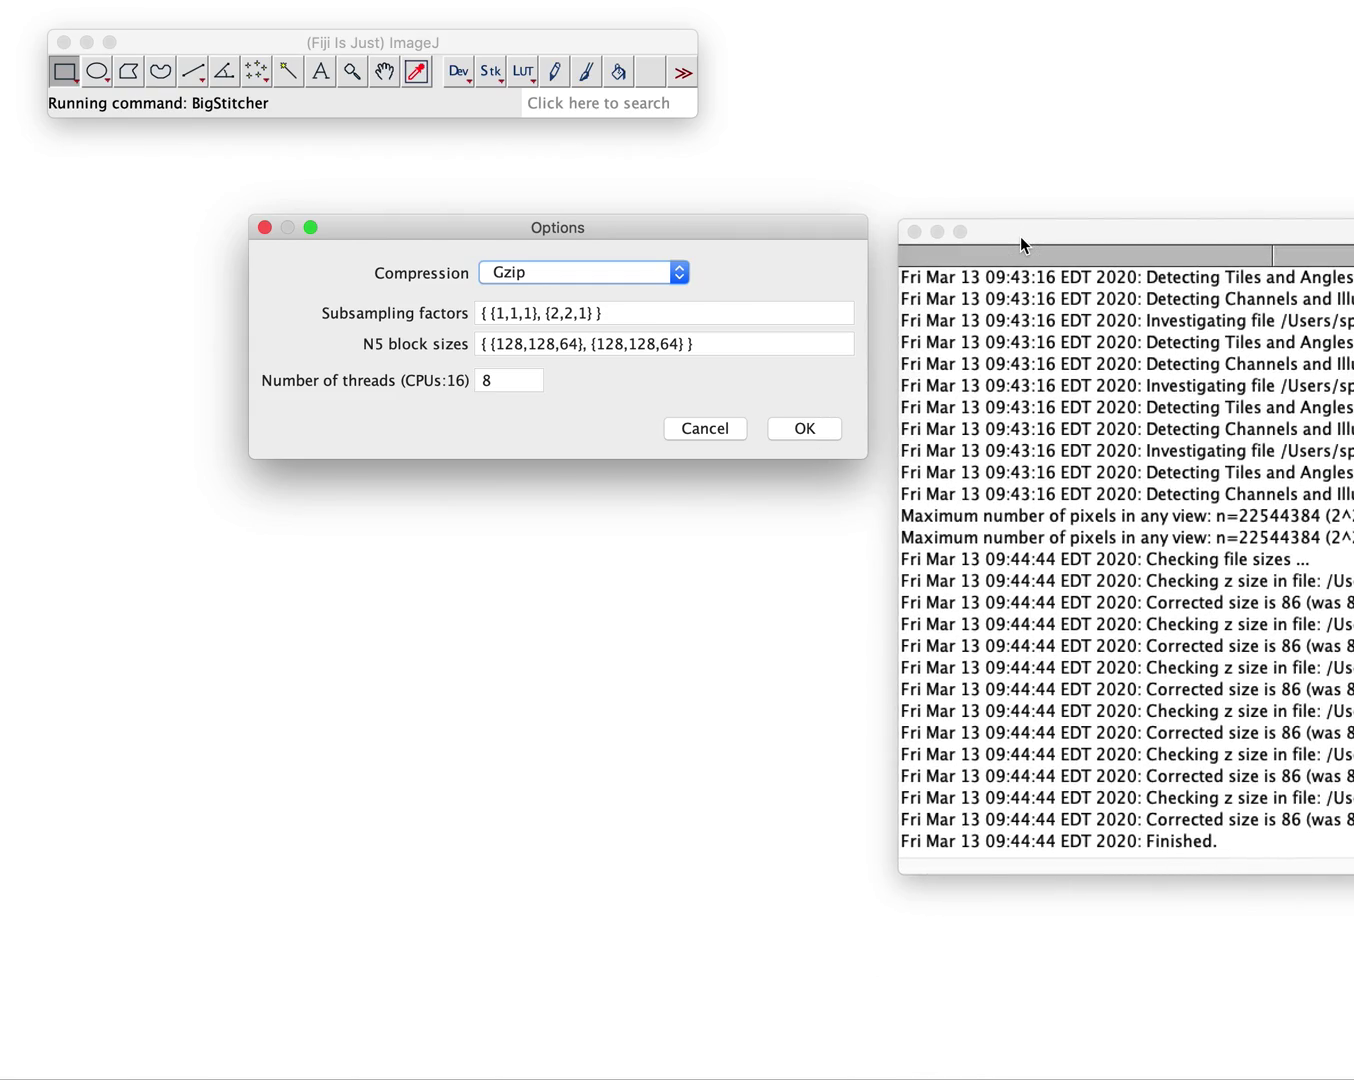
double_click(1020, 236)
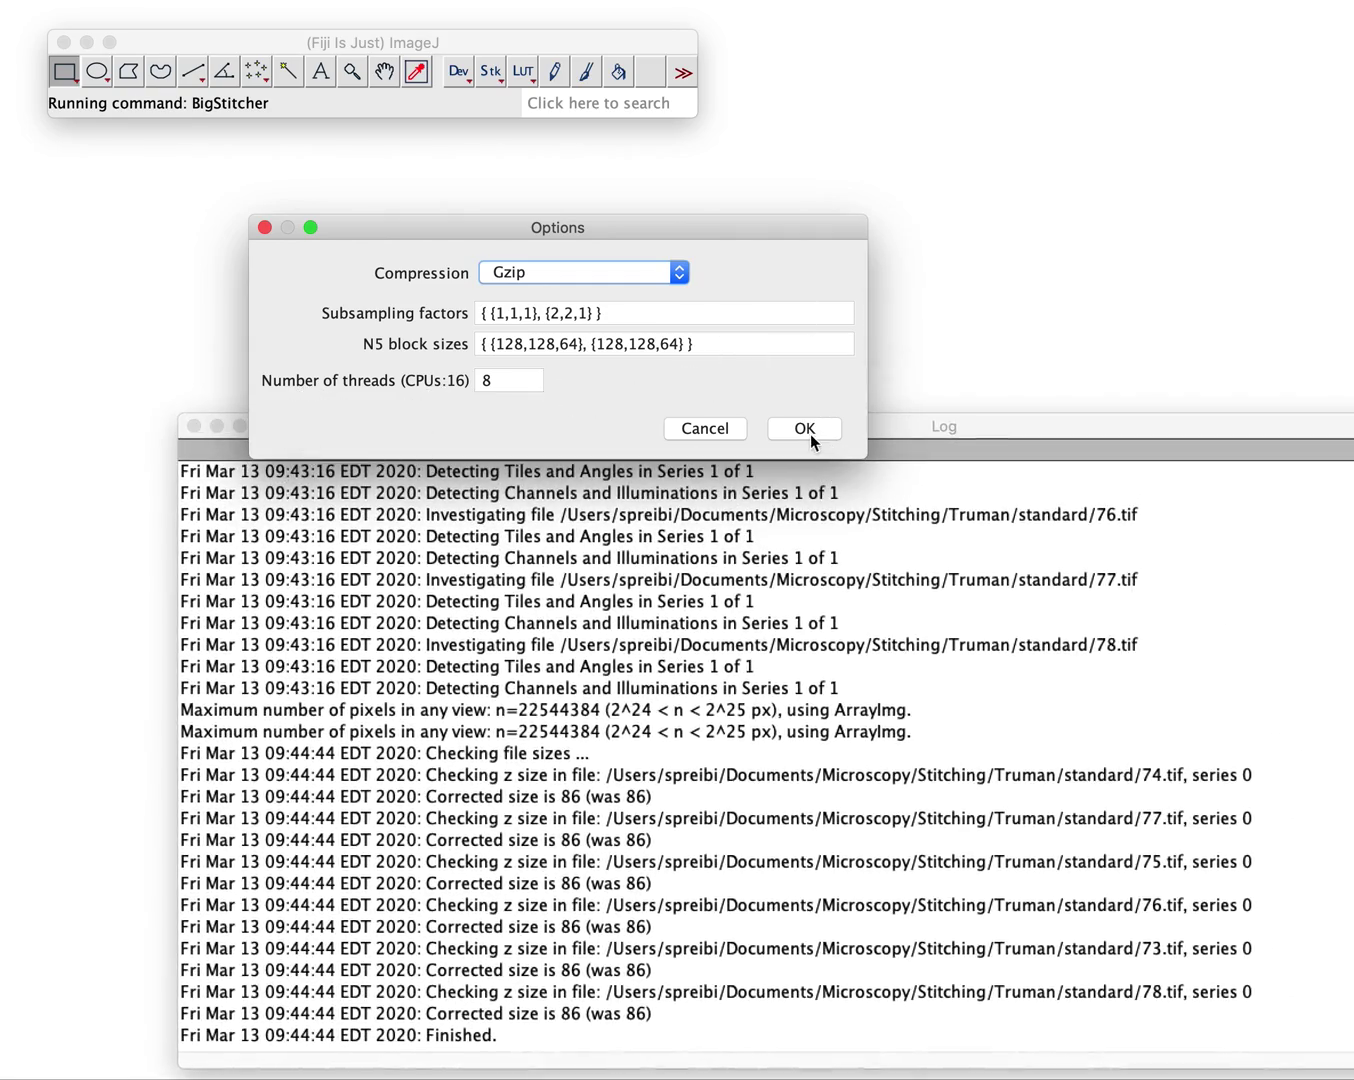
click(805, 429)
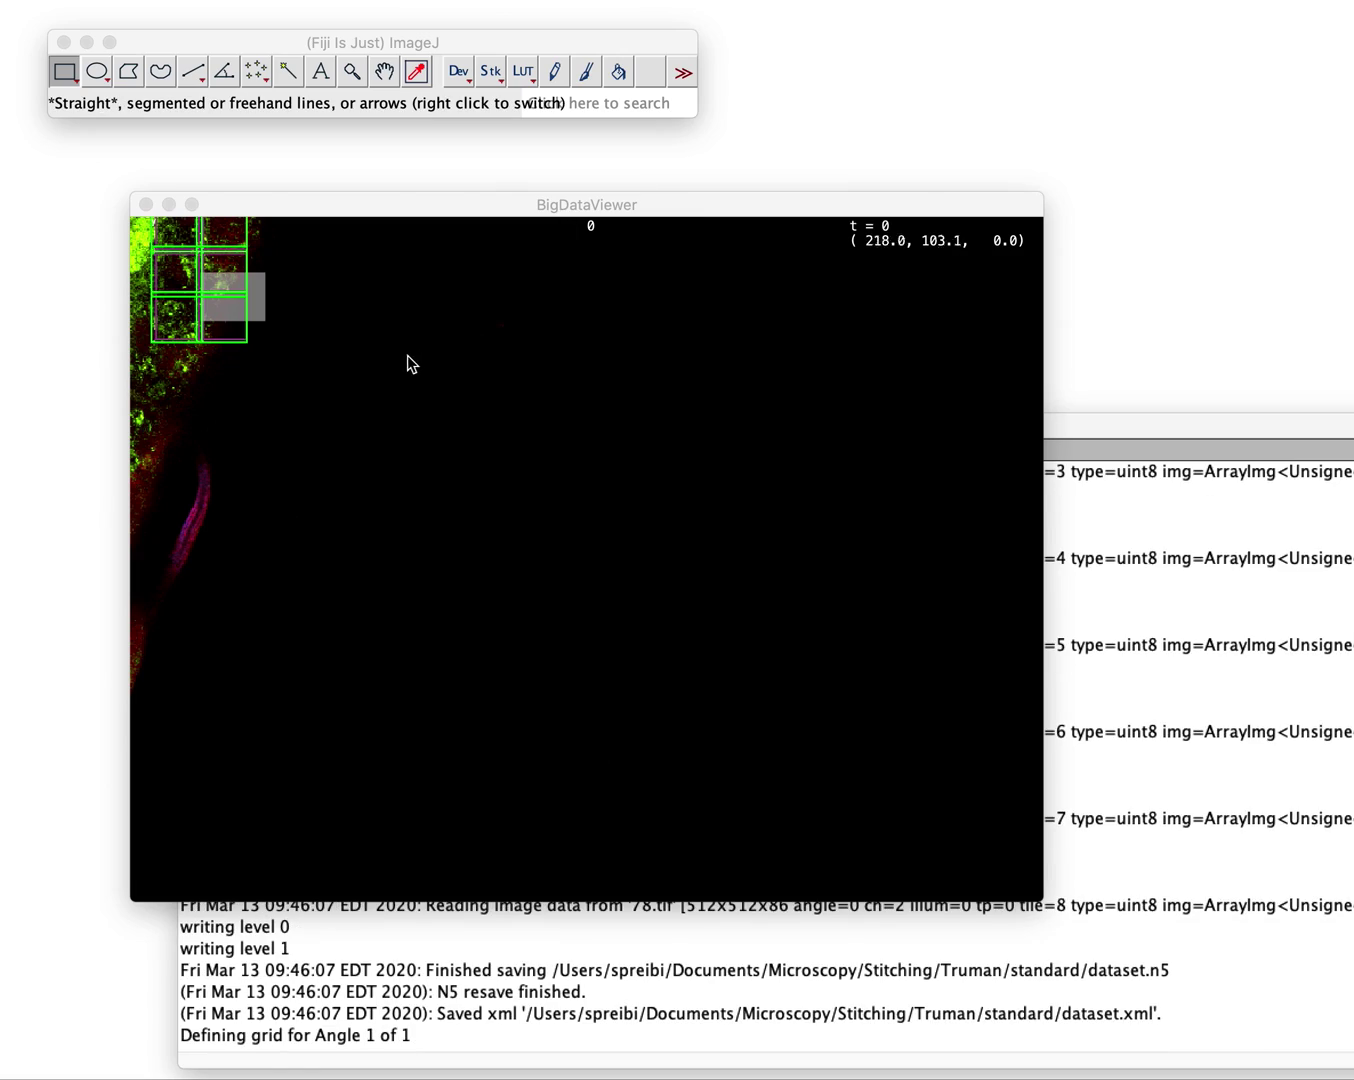
- Arrange the six tiles in a row-wise 2x3 grid after previewing column-wise layouts
click(705, 565)
scroll(705, 565, up, 5)
scroll(600, 605, down, 6)
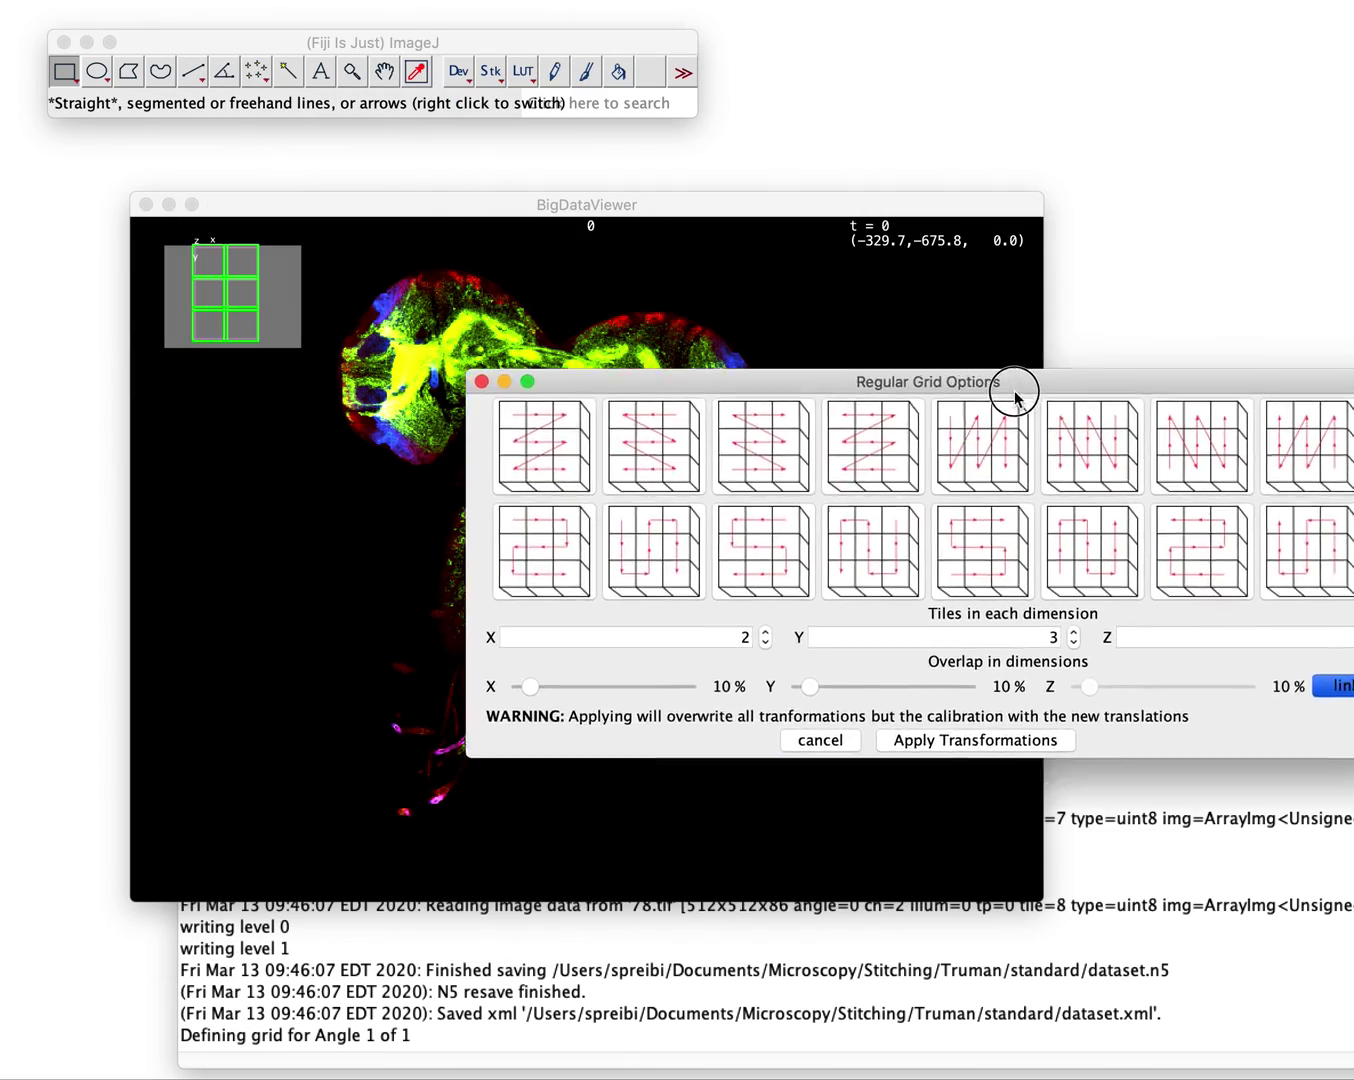
drag(1018, 387, 973, 650)
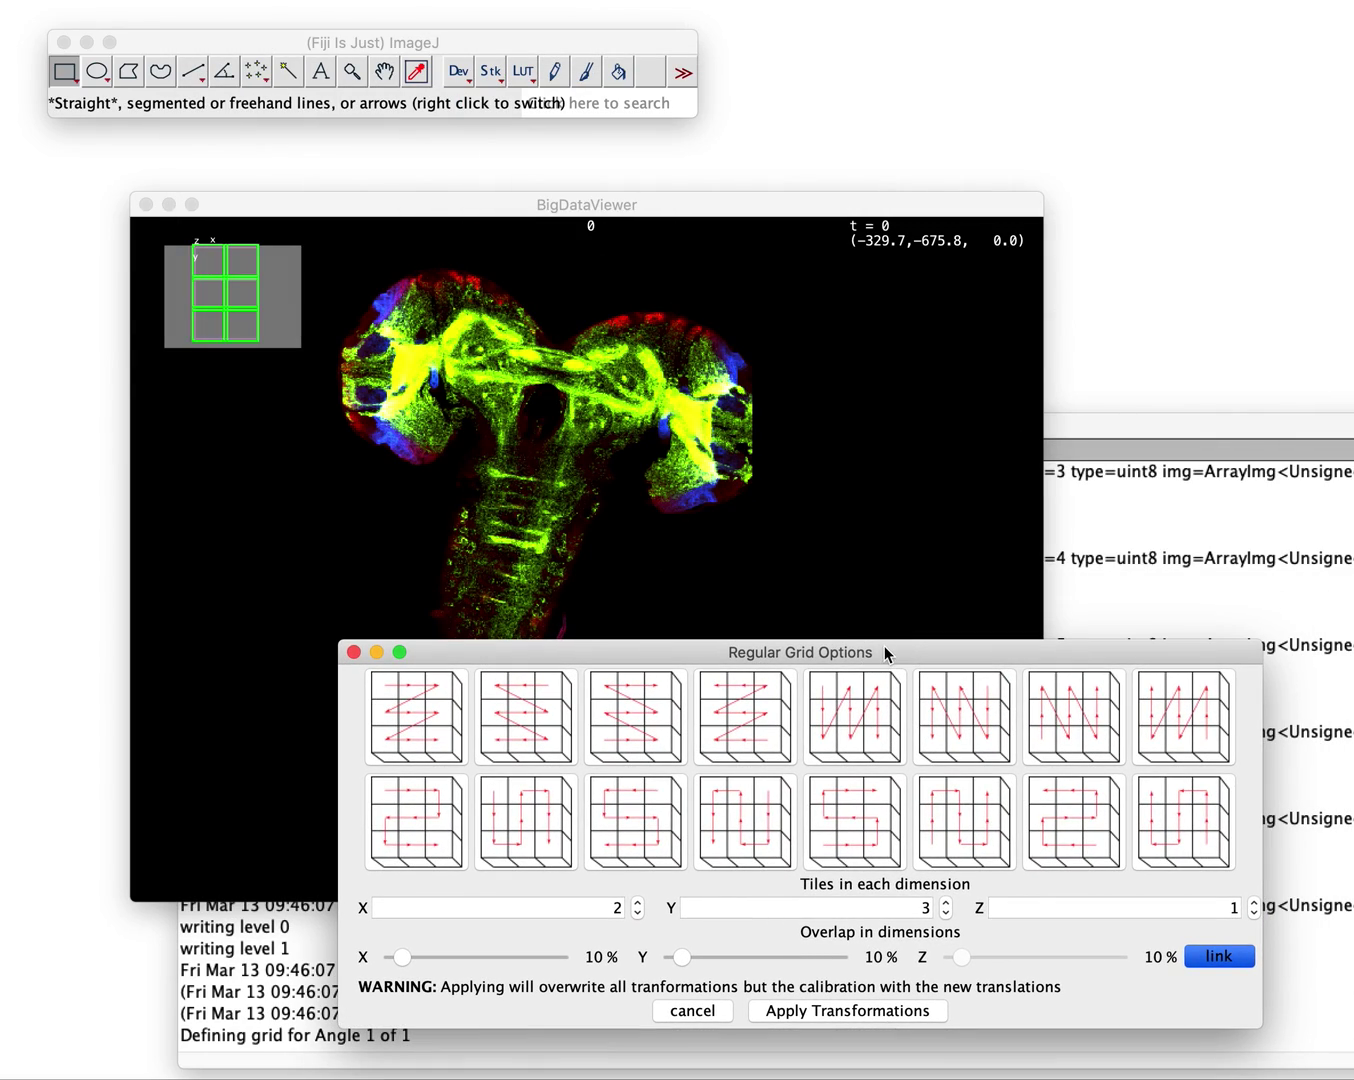
click(876, 724)
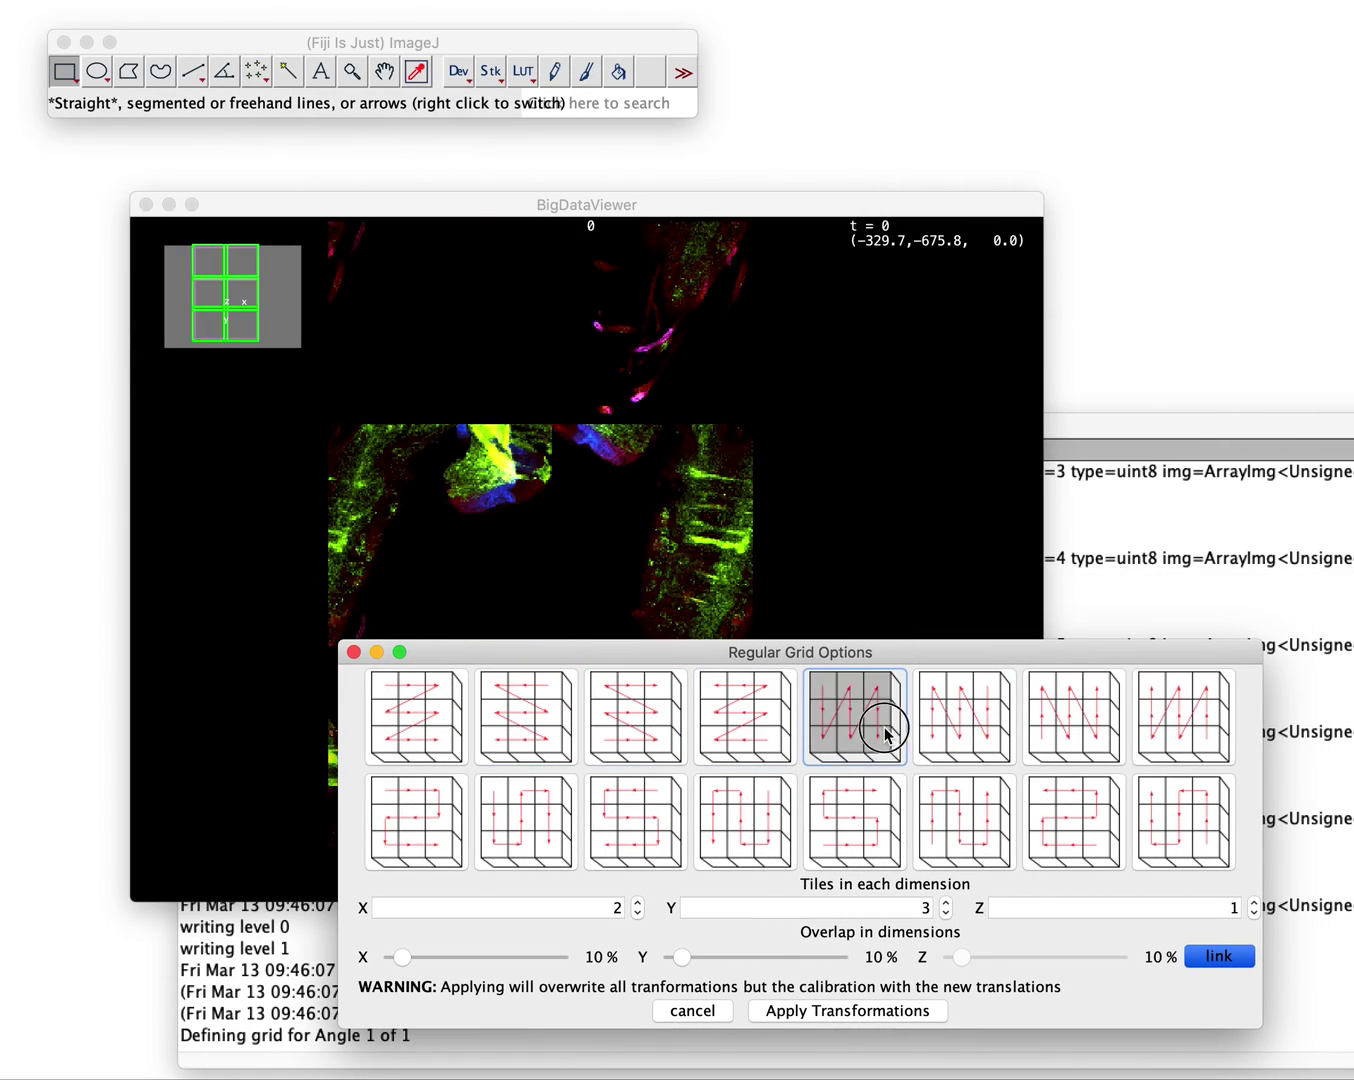
click(979, 726)
click(409, 716)
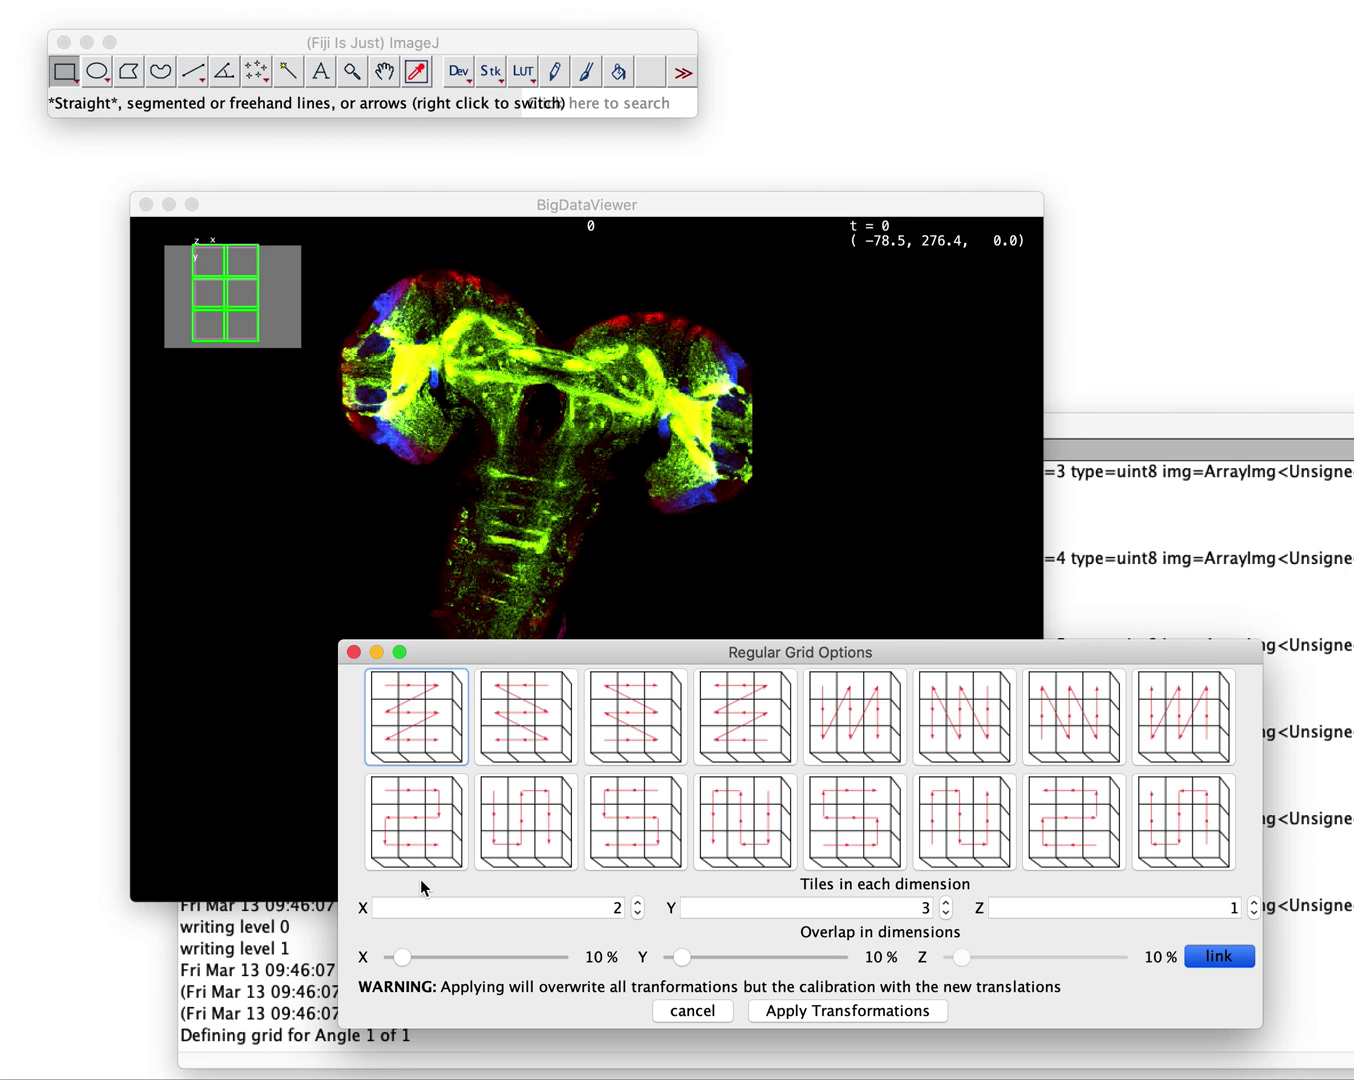
drag(478, 652, 462, 586)
click(842, 946)
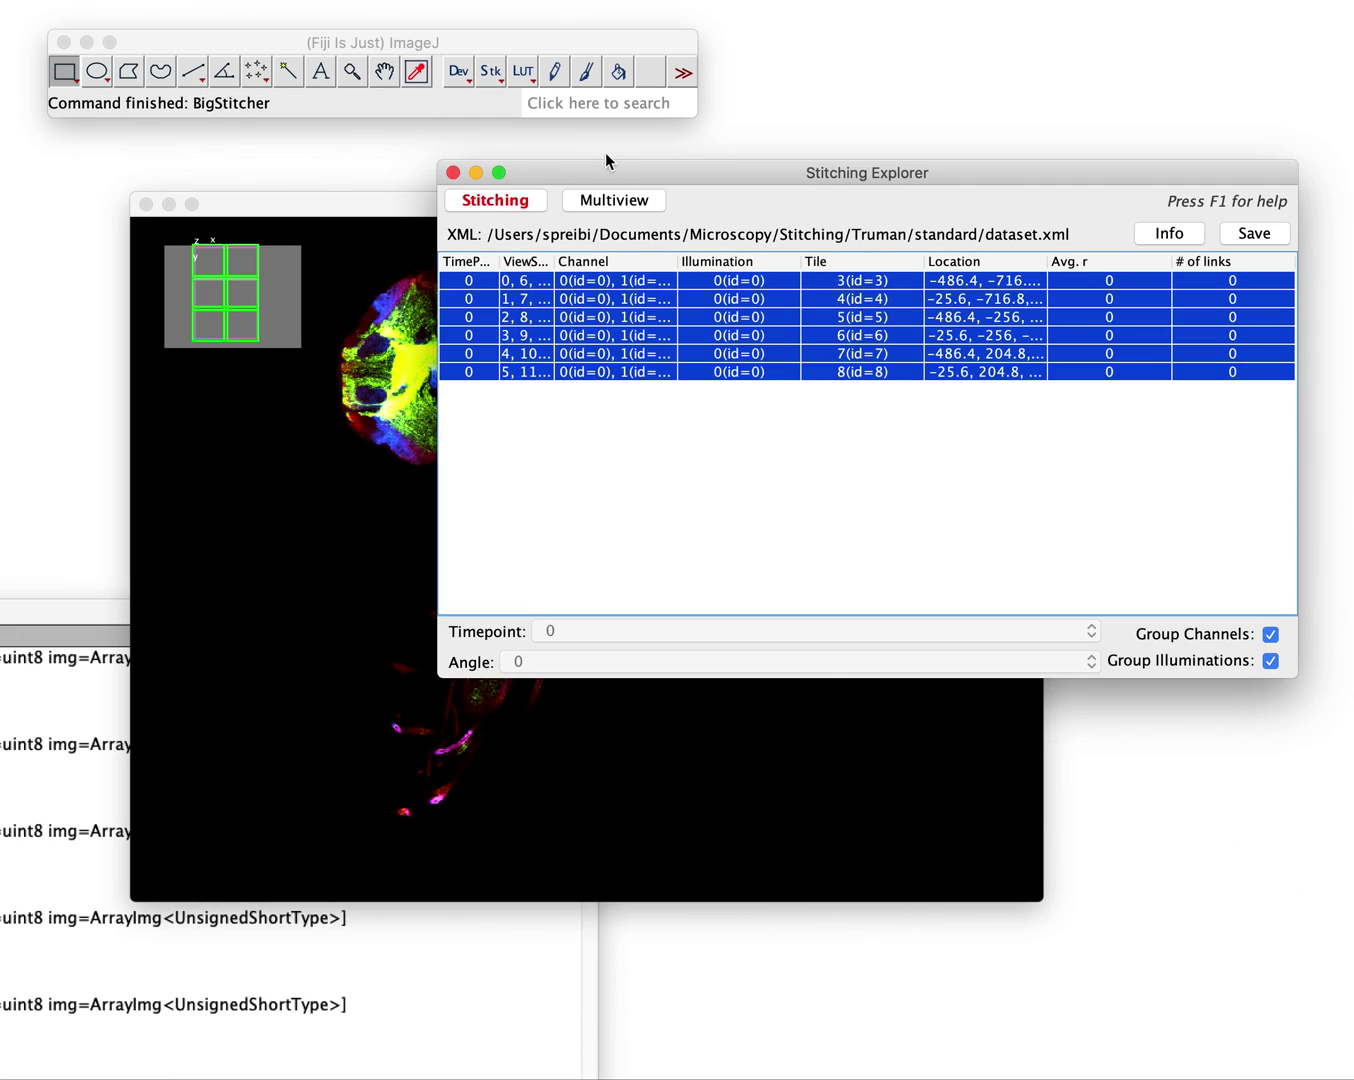
- Inspect the sample in side, top, and standard XY views in BigDataViewer
drag(606, 156, 1140, 288)
click(429, 474)
key(shift+x)
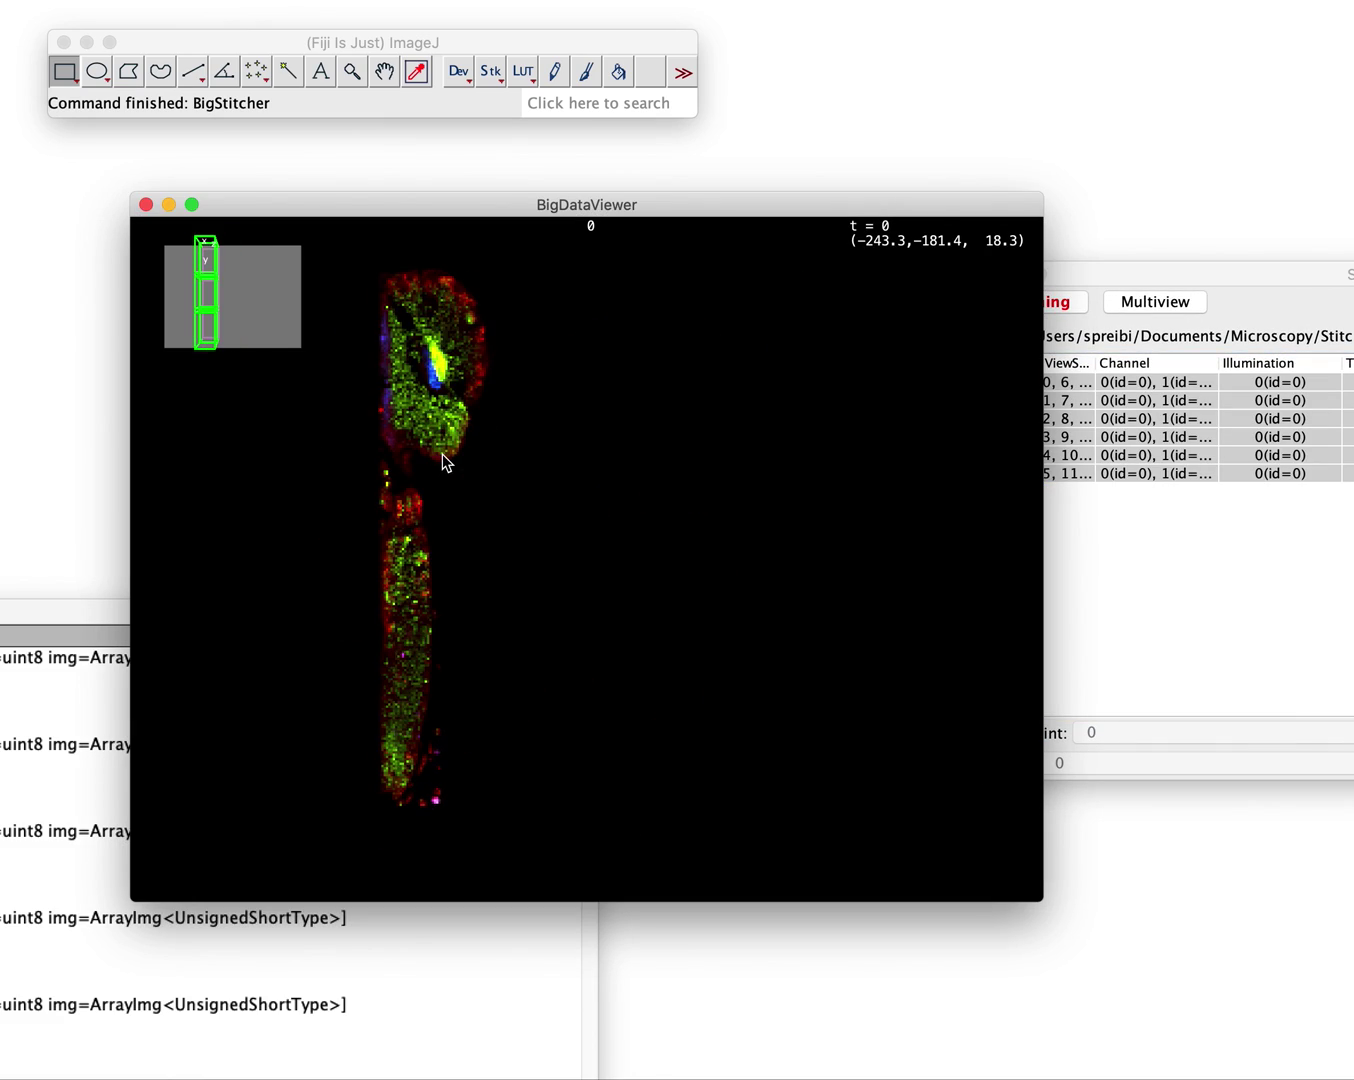
key(shift+y)
key(shift+z)
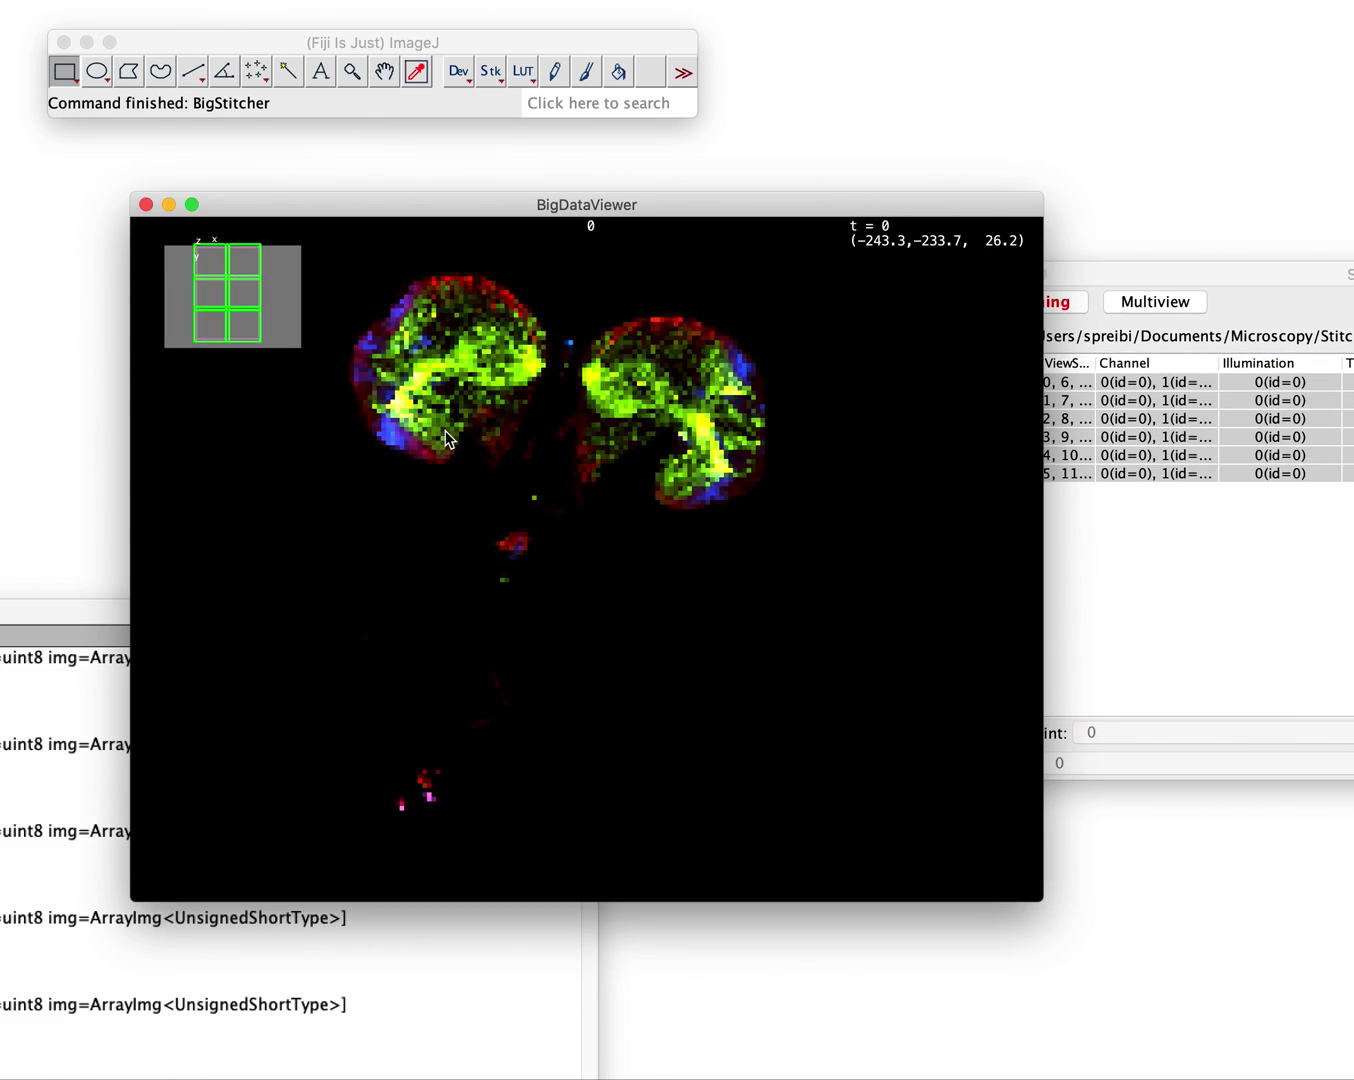
scroll(447, 447, up, 15)
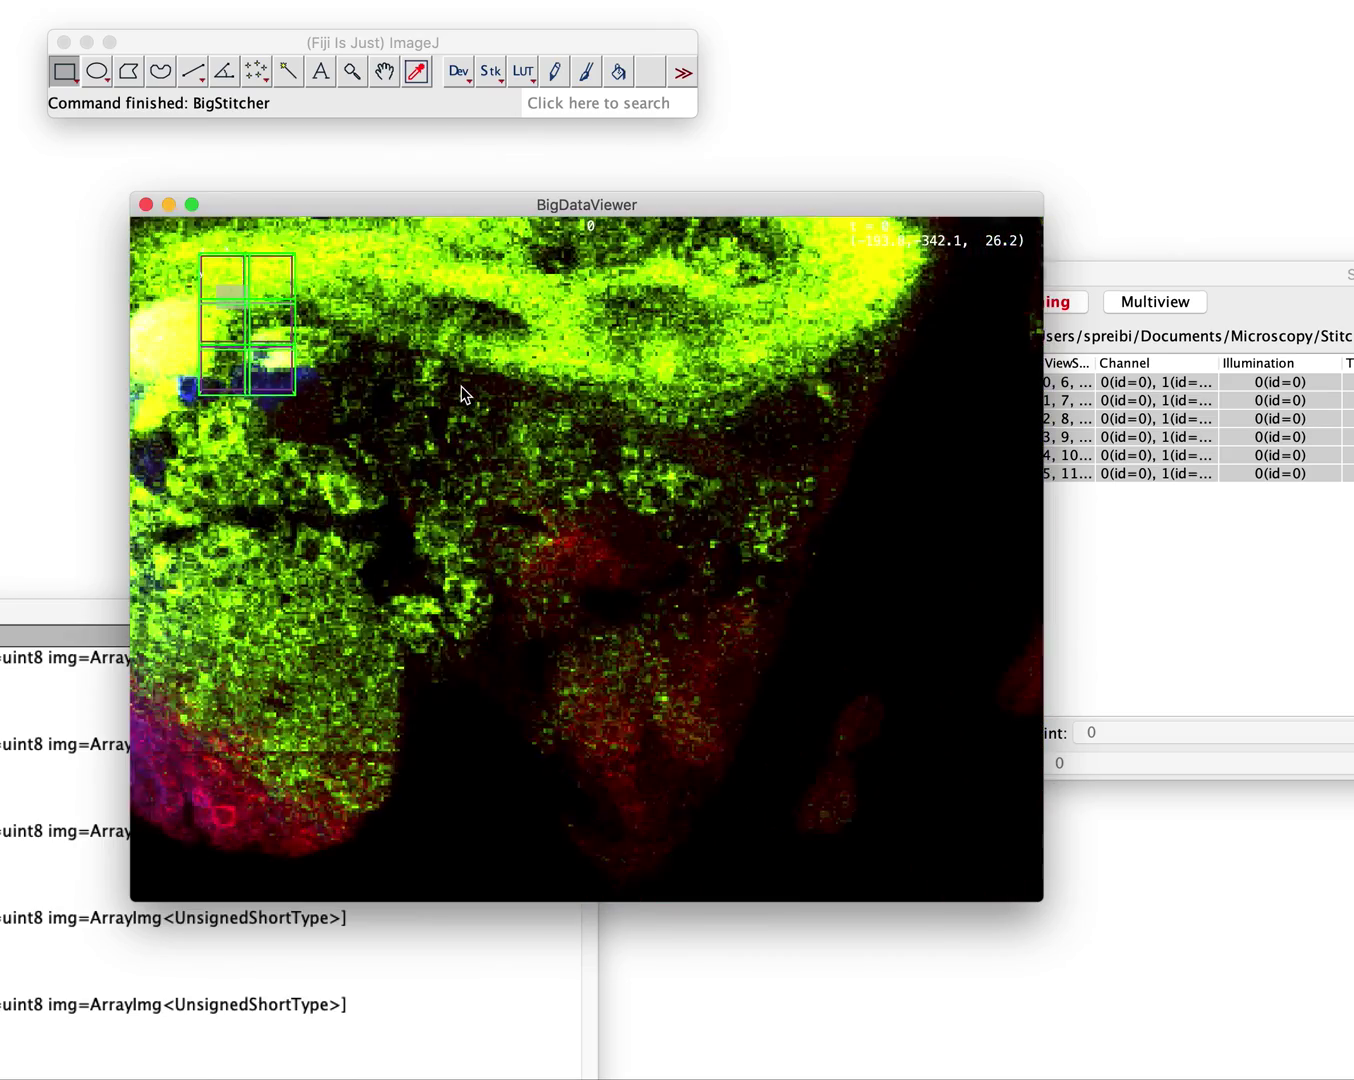
scroll(485, 528, down, 15)
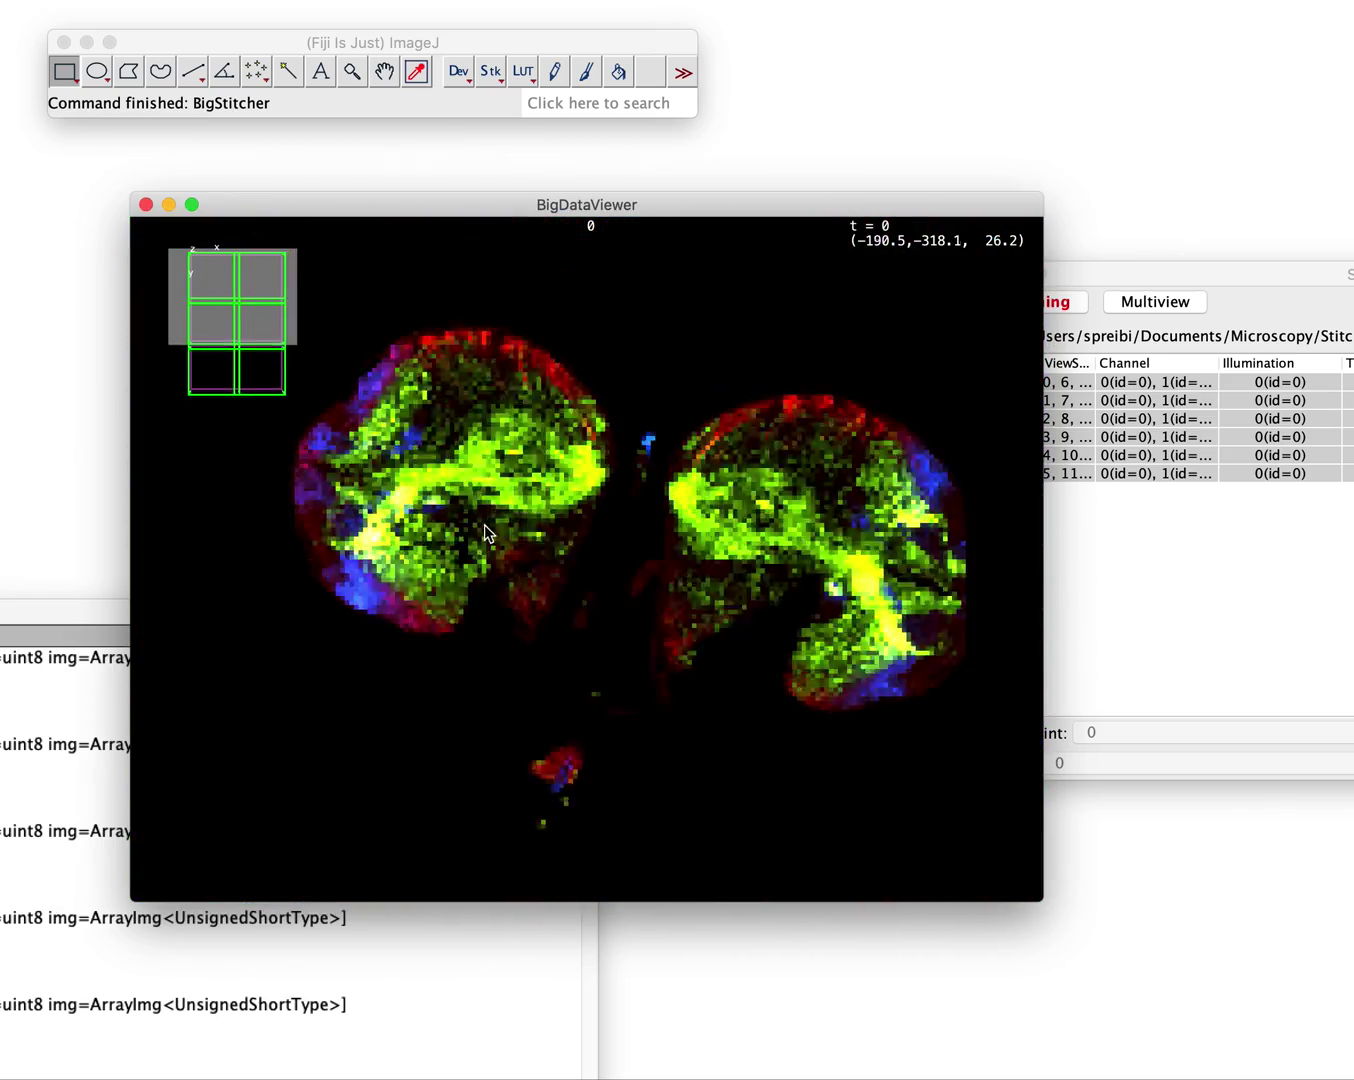
- Widen the ViewSetup column, then close the dataset.xml stitching project
click(1107, 279)
drag(1167, 280, 587, 284)
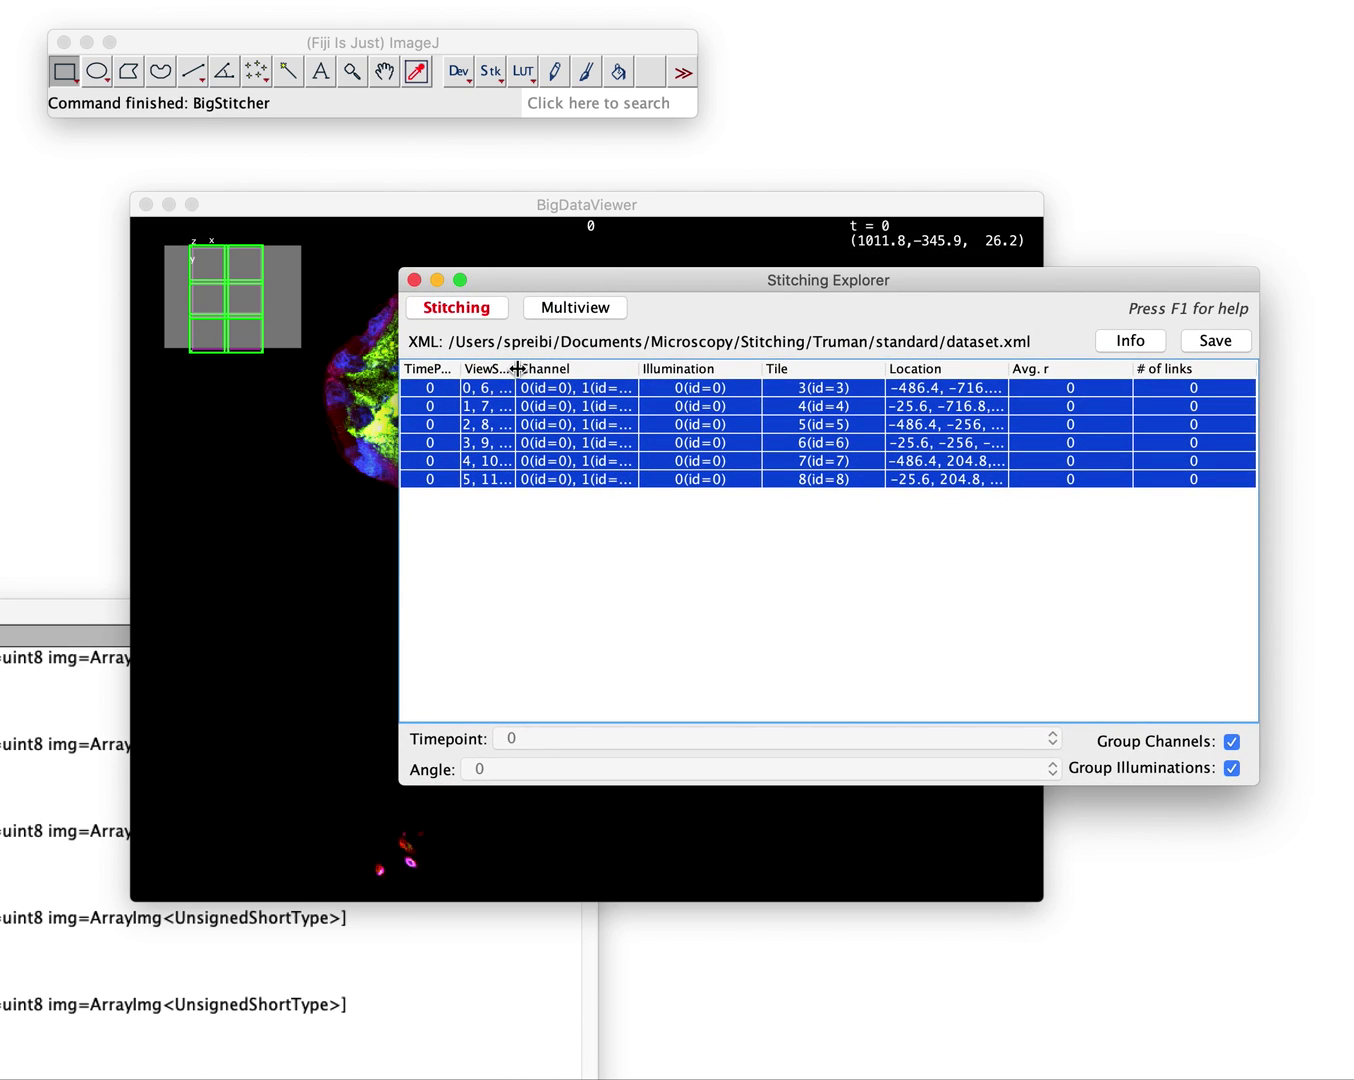
drag(521, 364, 588, 362)
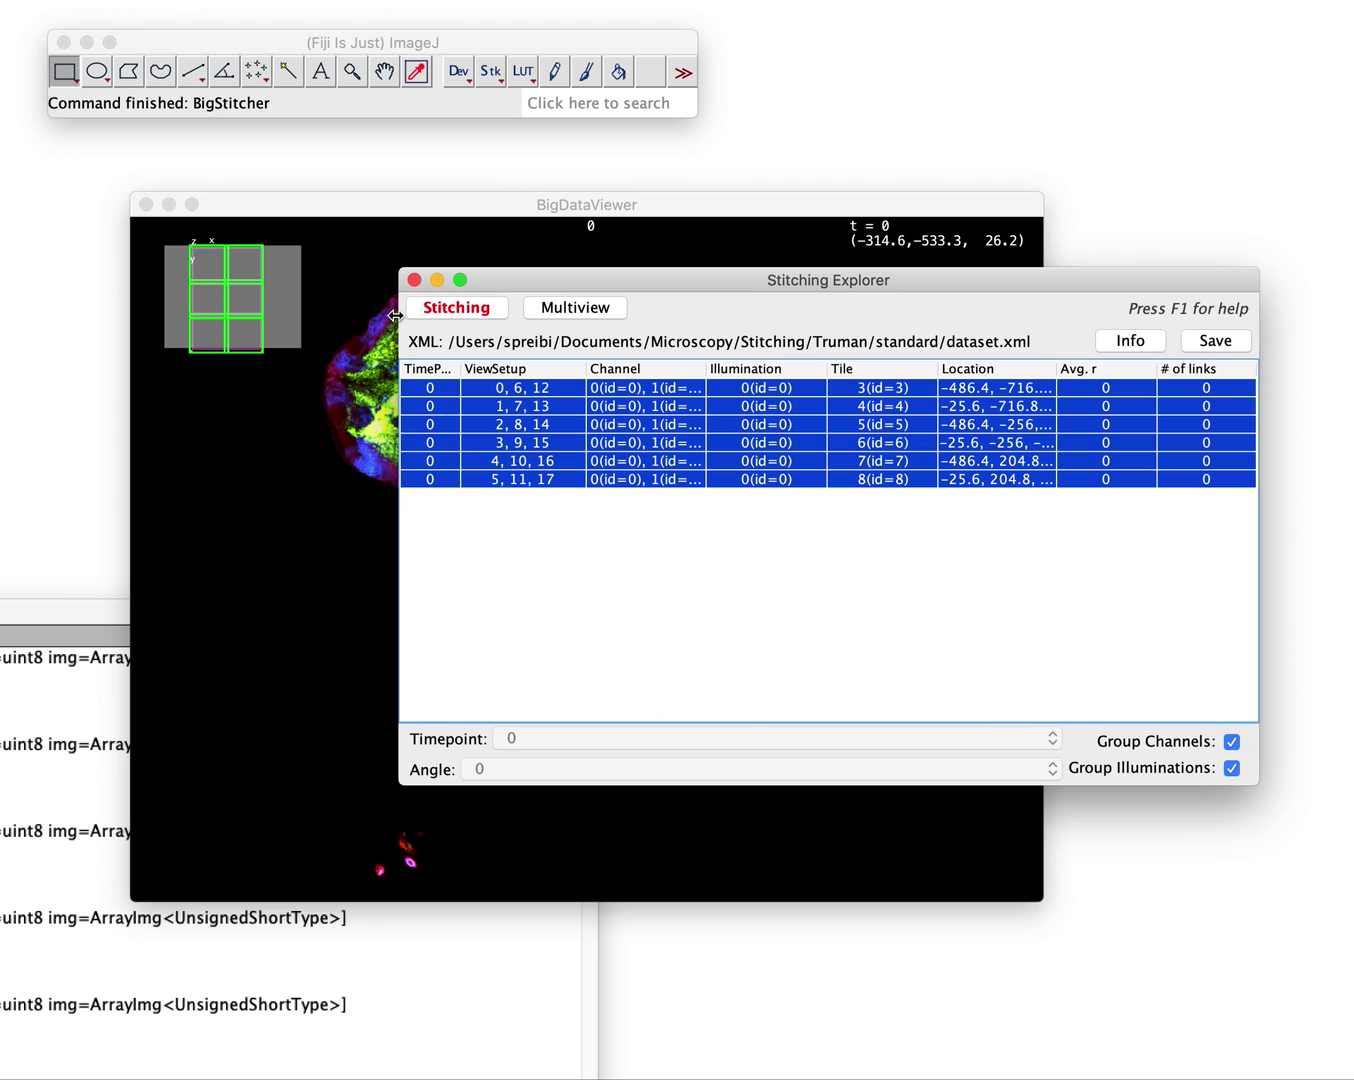
click(414, 280)
- Close the image viewer and bring up BigStitcher's dataset selection dialog
click(145, 204)
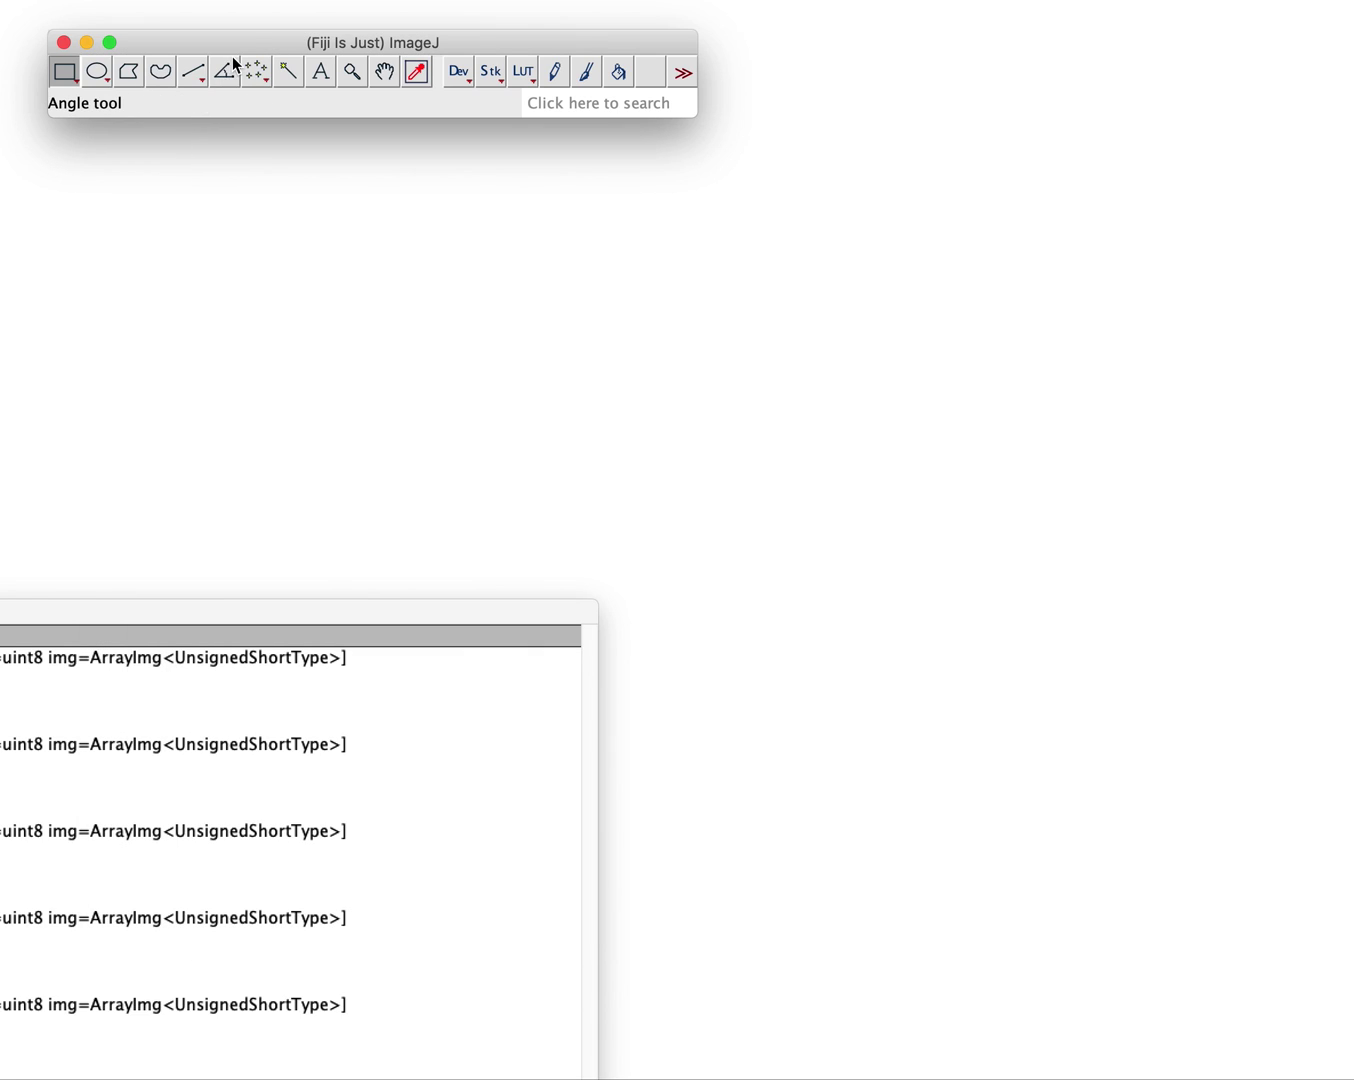
click(225, 70)
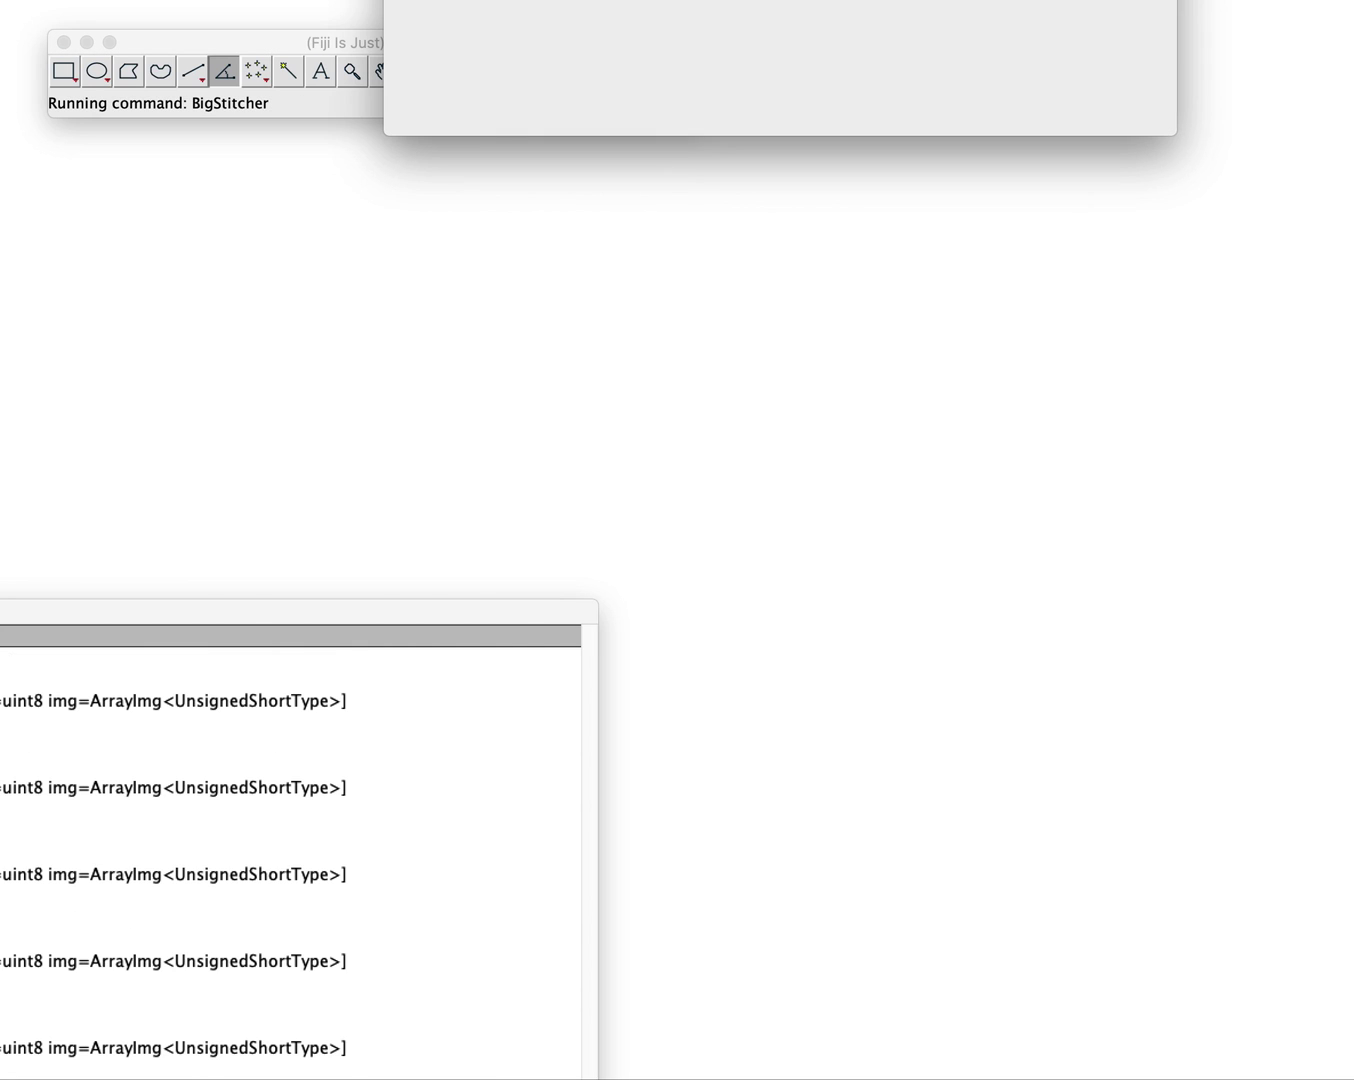
drag(632, 2, 590, 320)
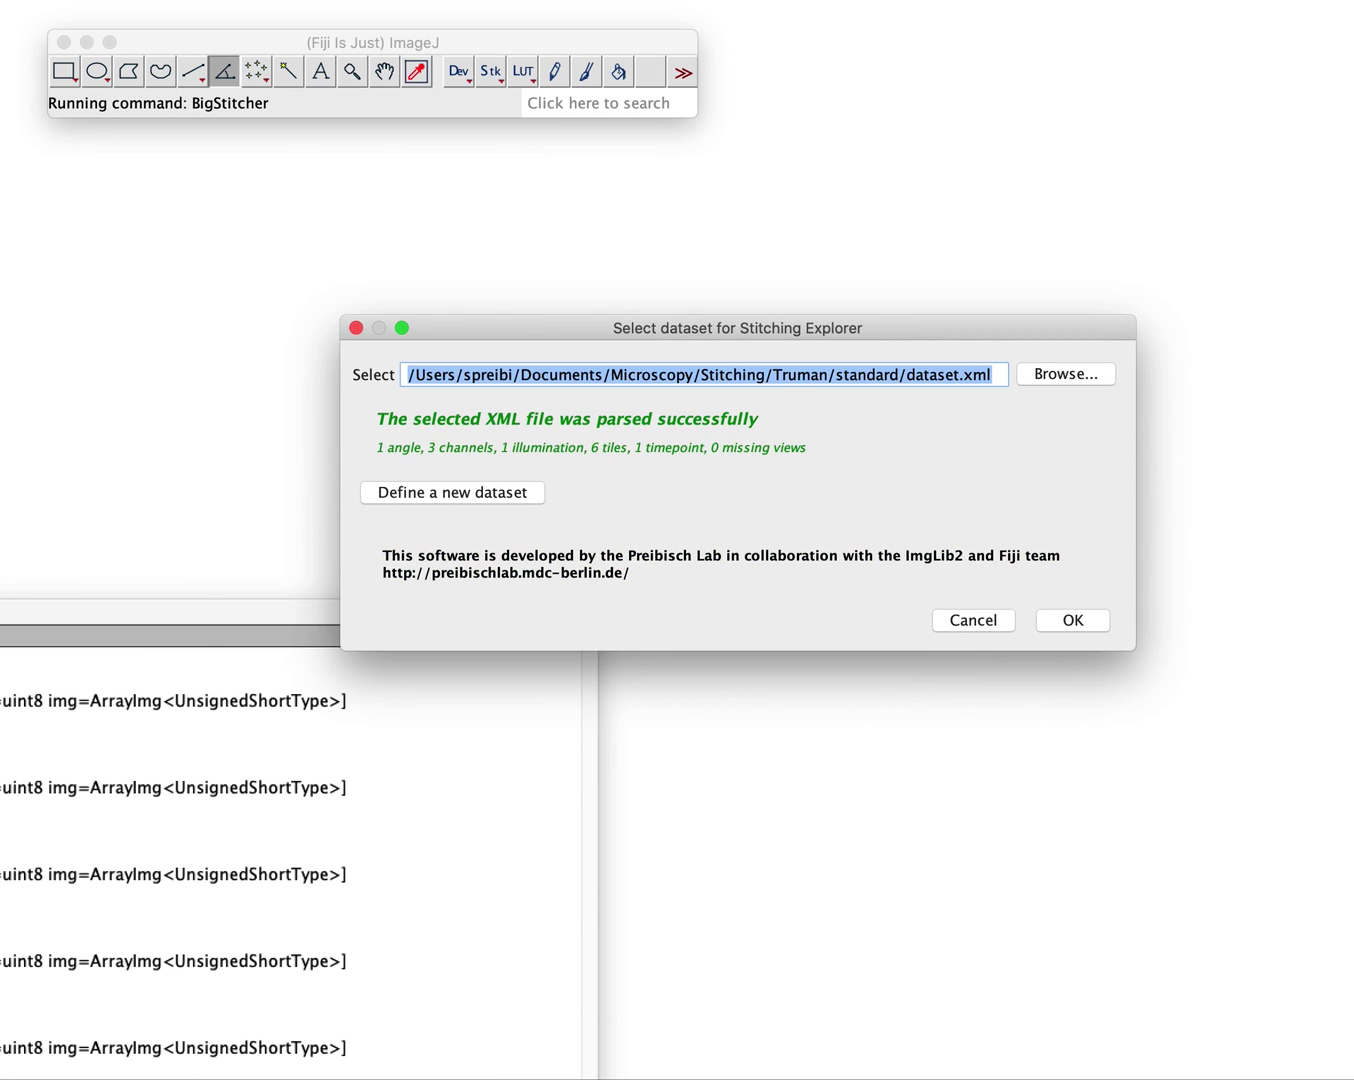
- Load dataset.tiff.xml from Finder as the stitching project
drag(1353, 547, 841, 550)
click(1150, 783)
drag(1150, 783, 630, 378)
key(super+w)
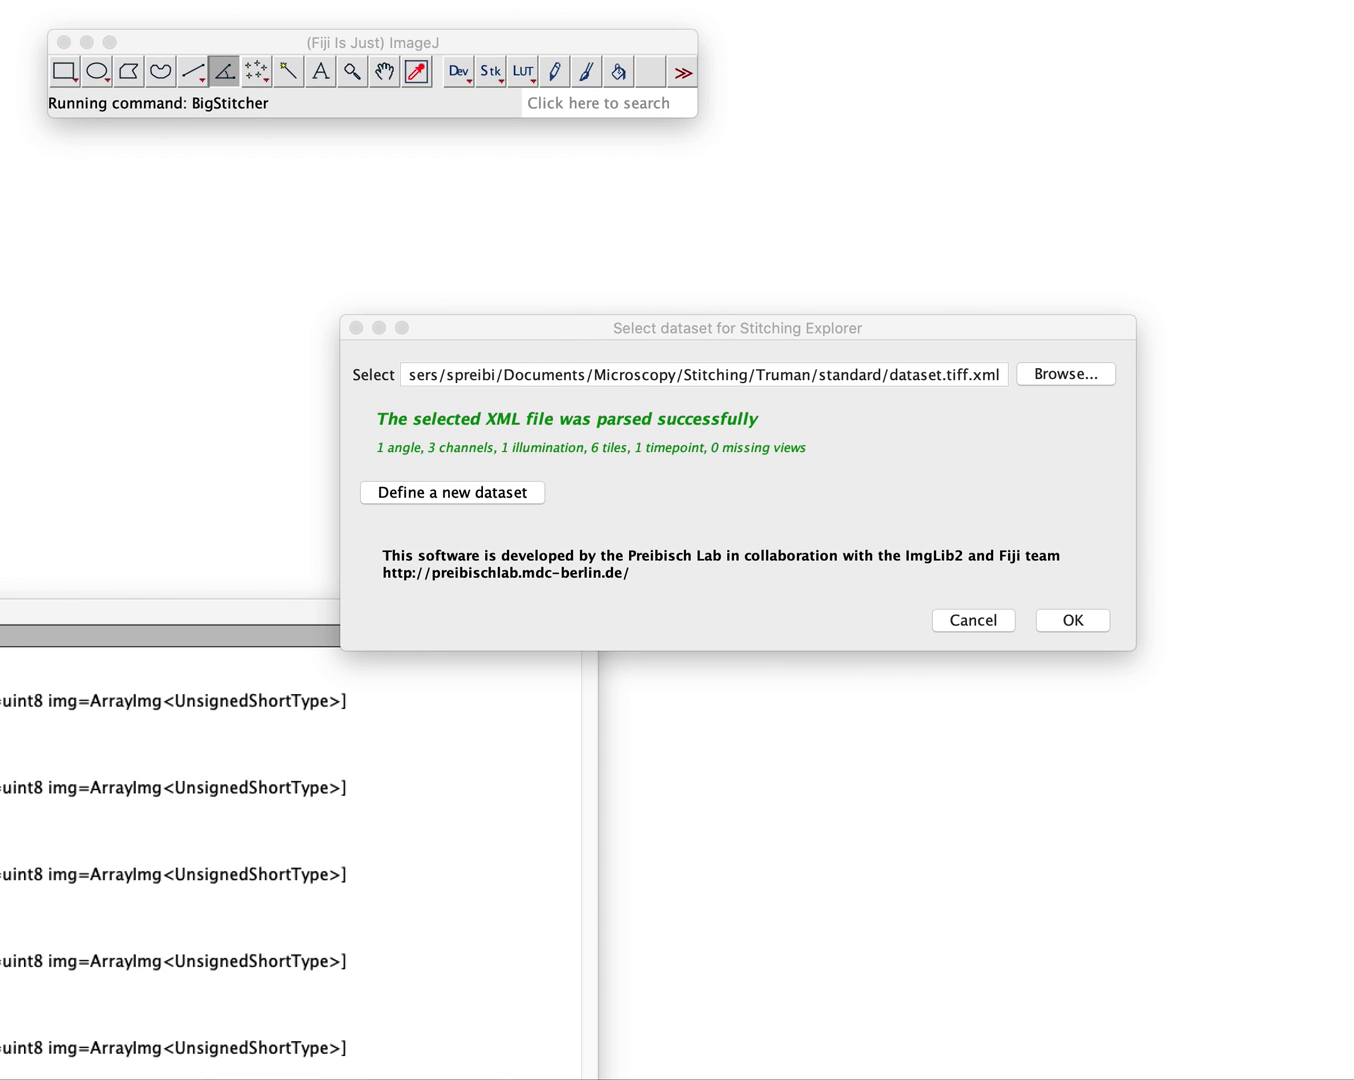
click(608, 330)
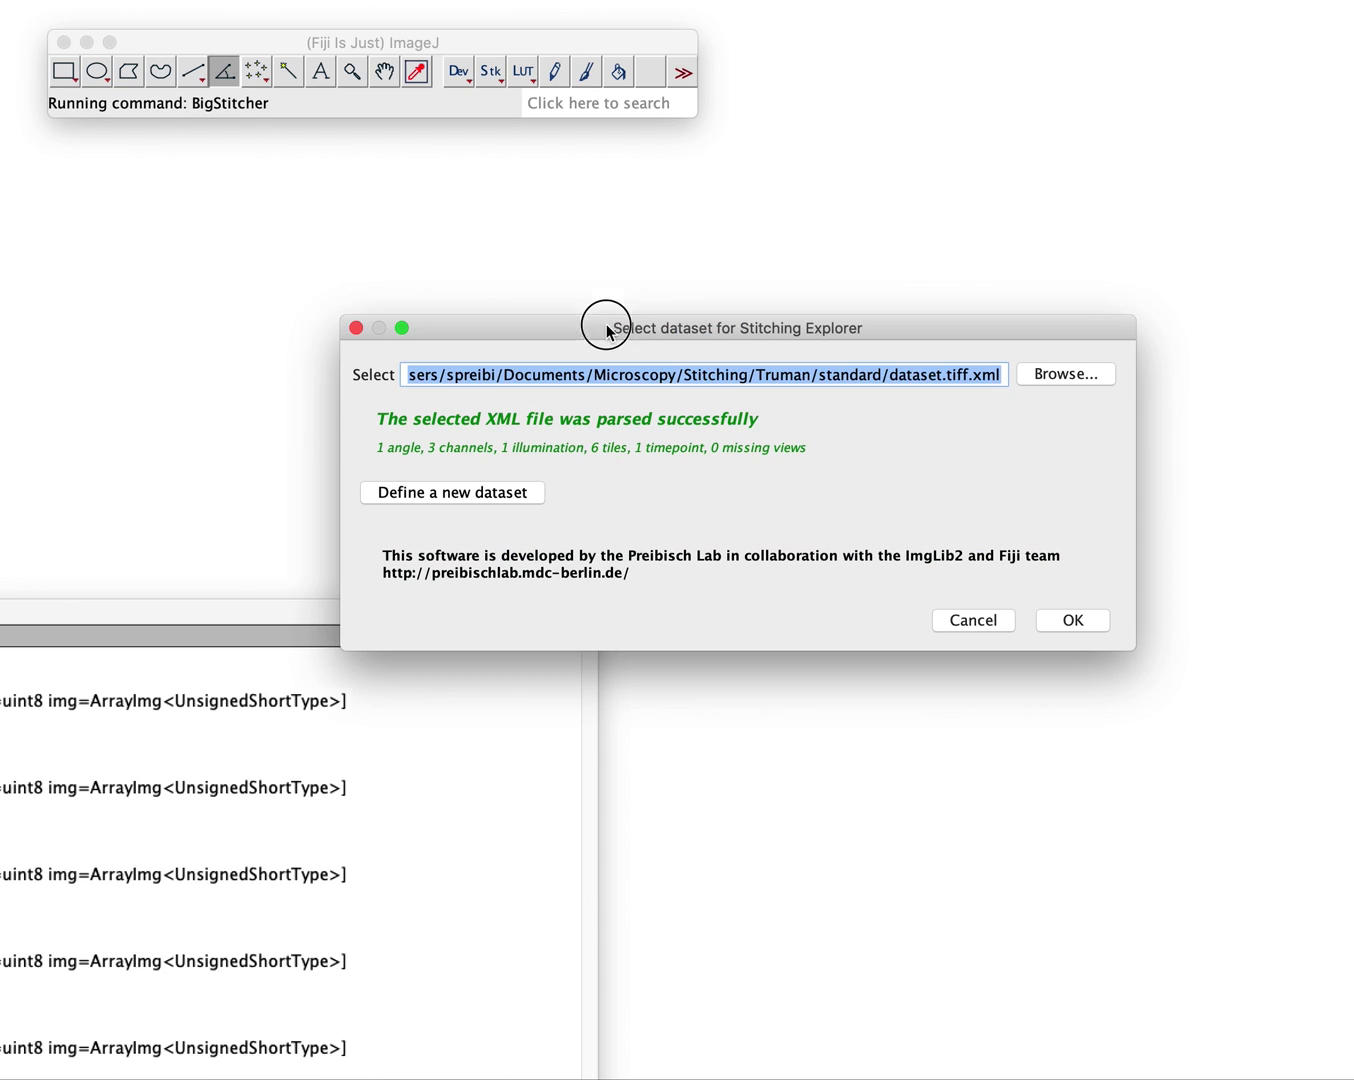
click(1066, 623)
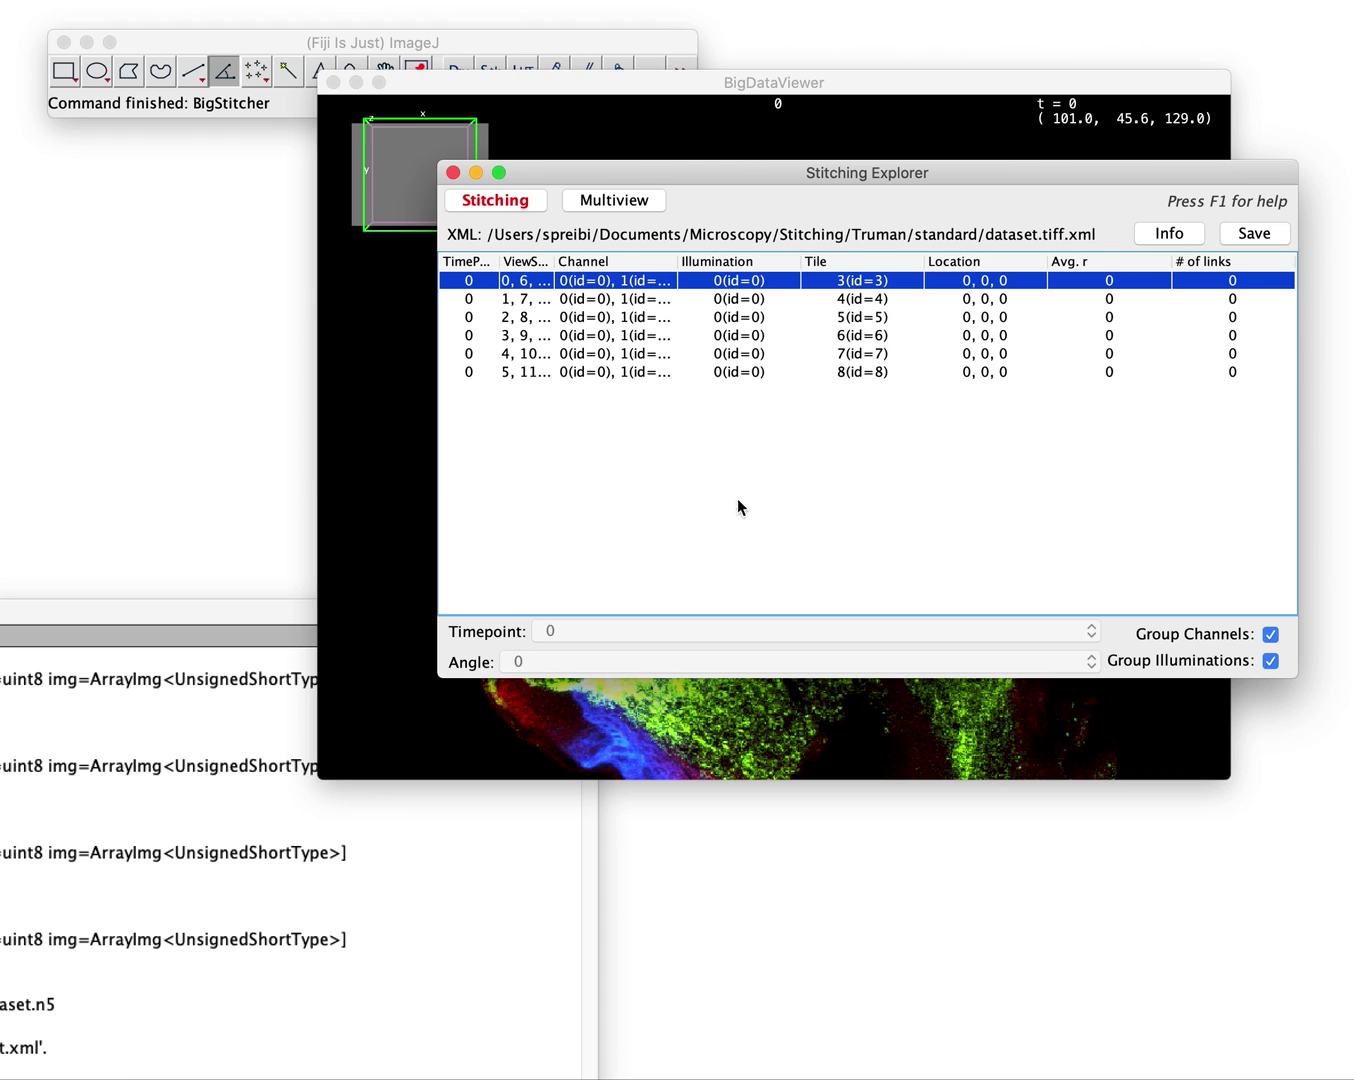
click(580, 112)
scroll(739, 543, down, 4)
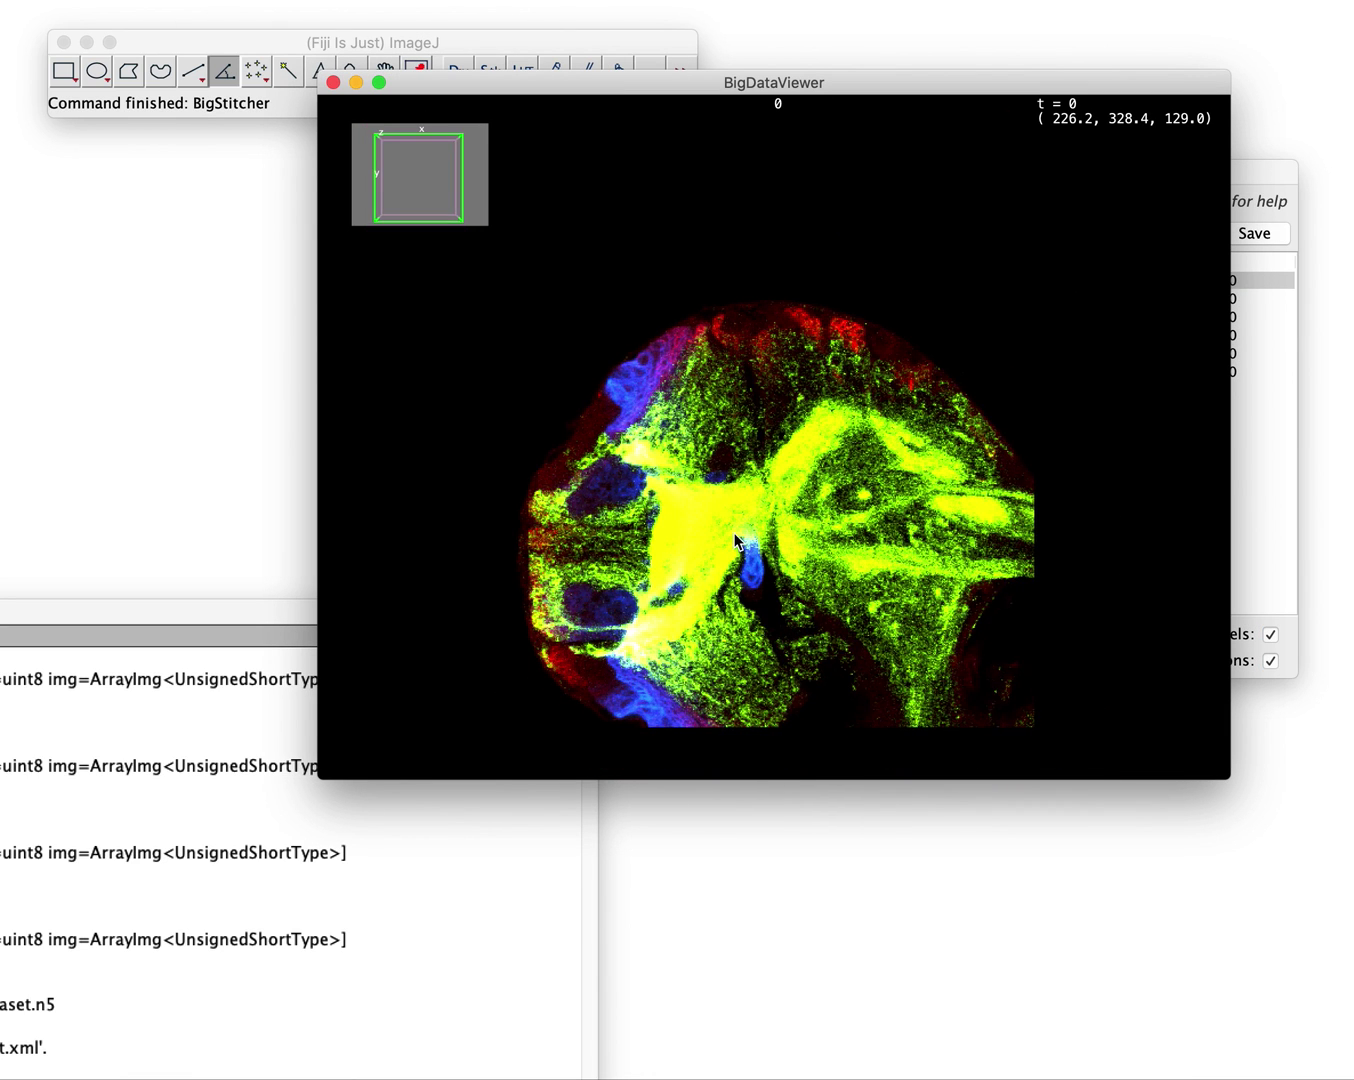
scroll(736, 541, down, 3)
drag(737, 541, 559, 371)
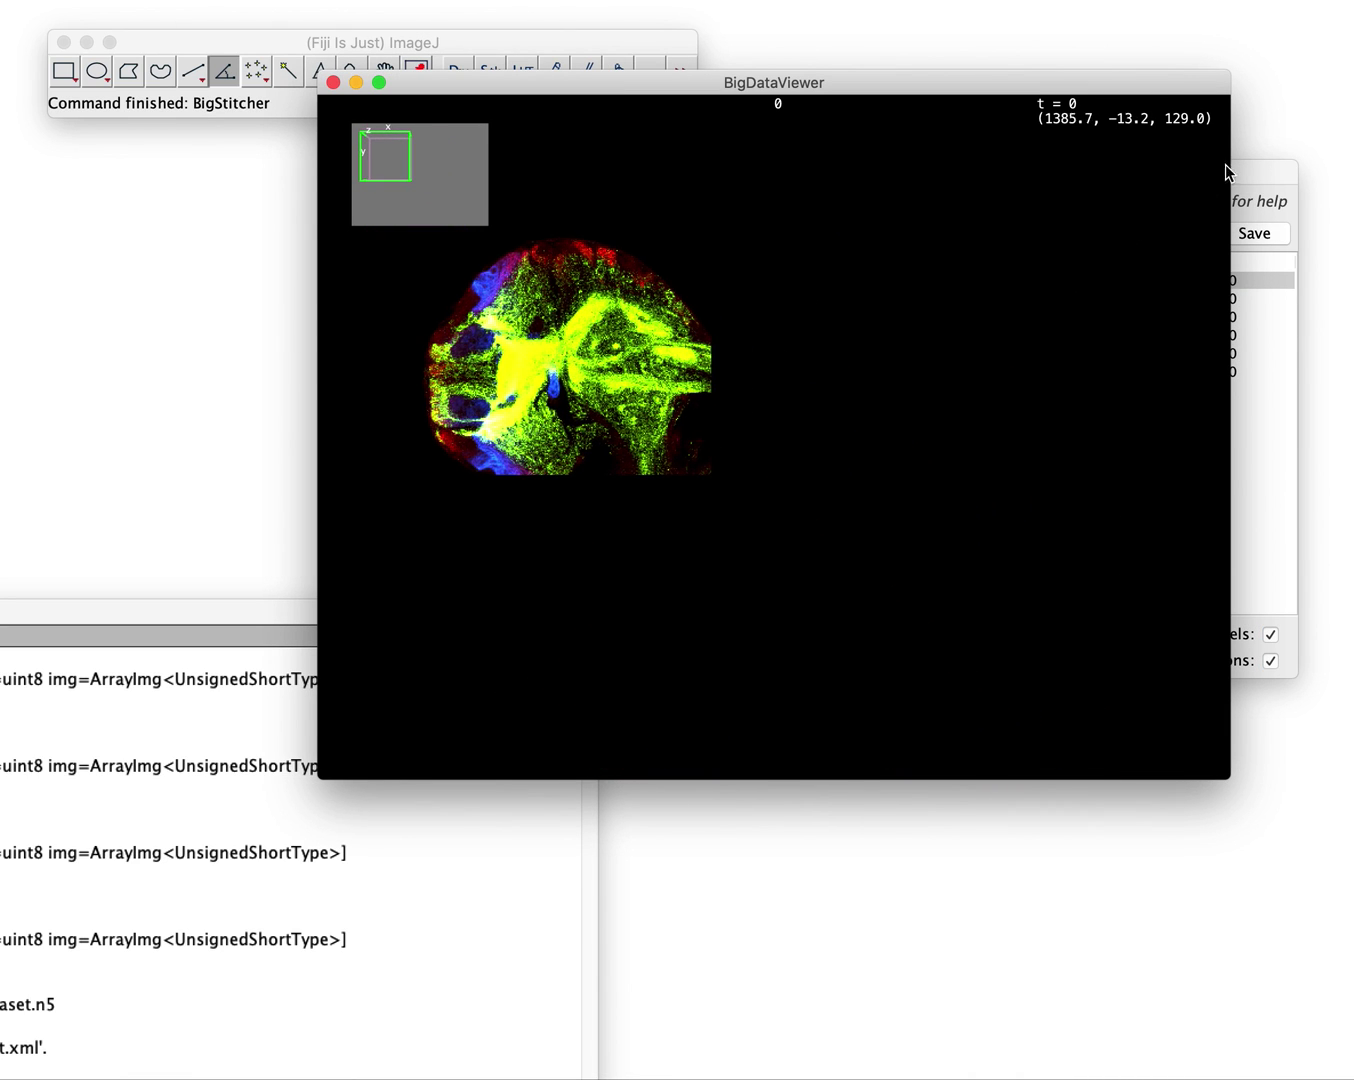
click(1098, 289)
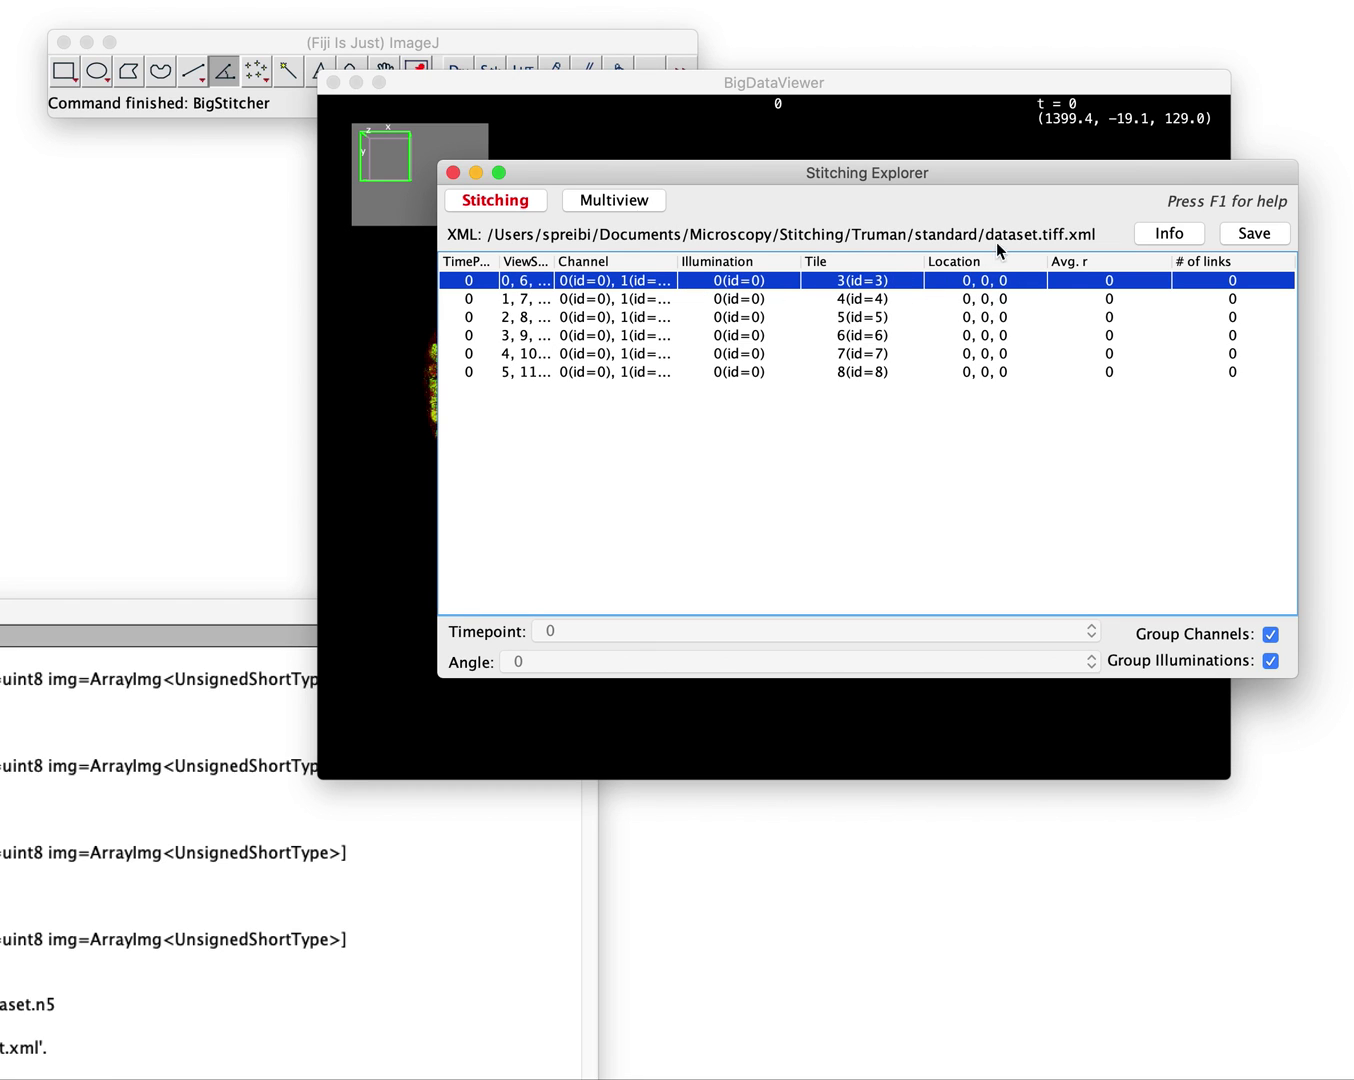
click(966, 183)
drag(965, 183, 906, 449)
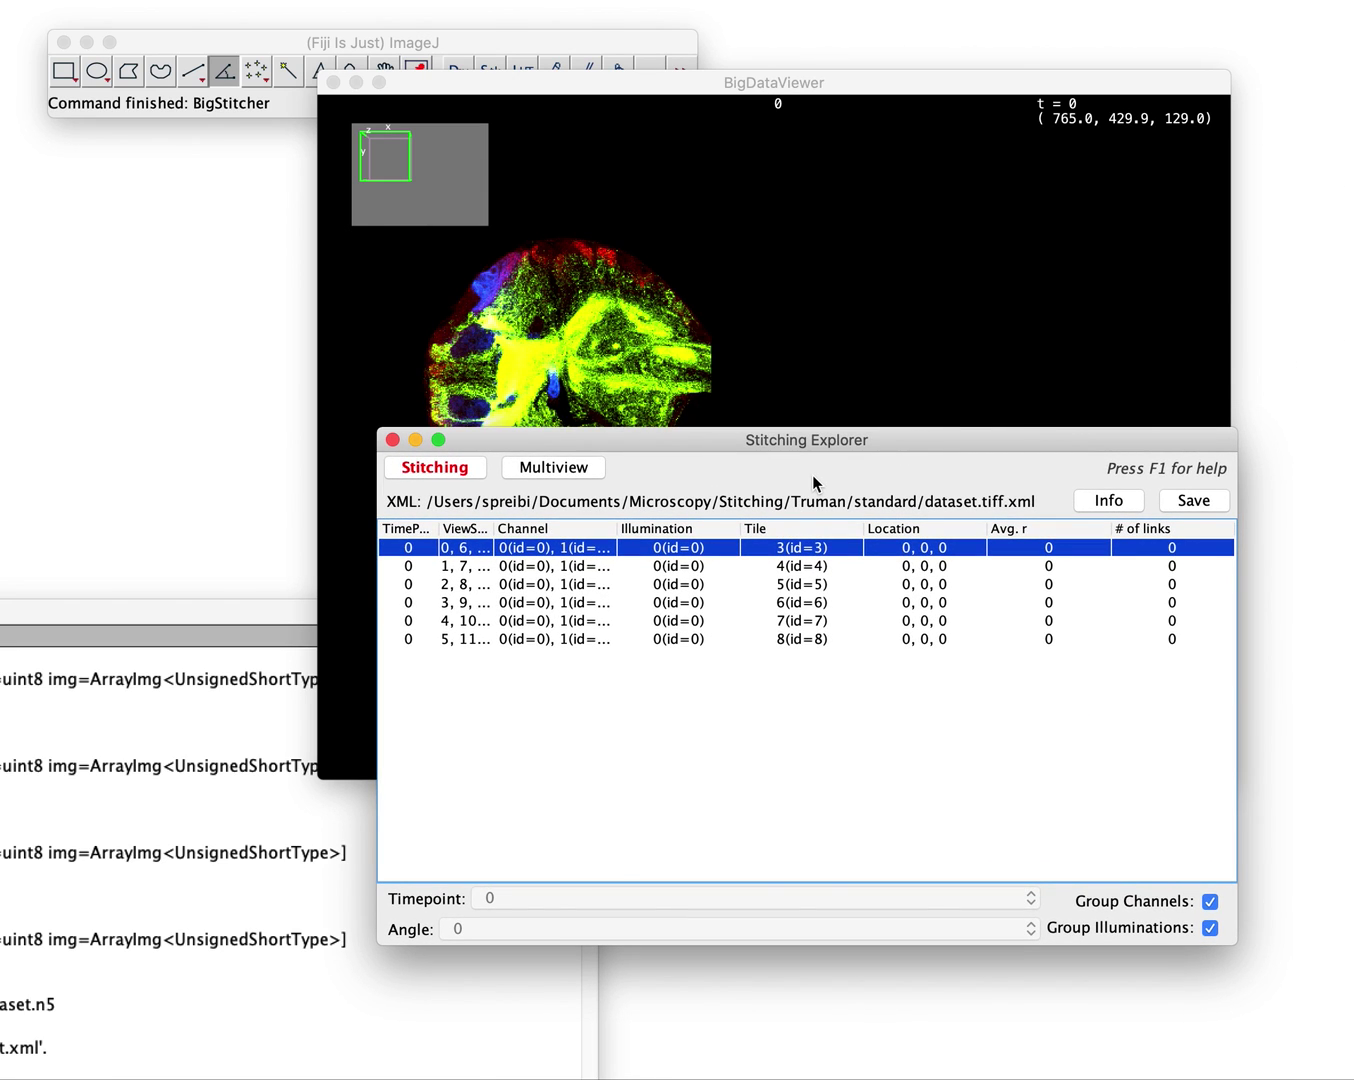
click(1109, 500)
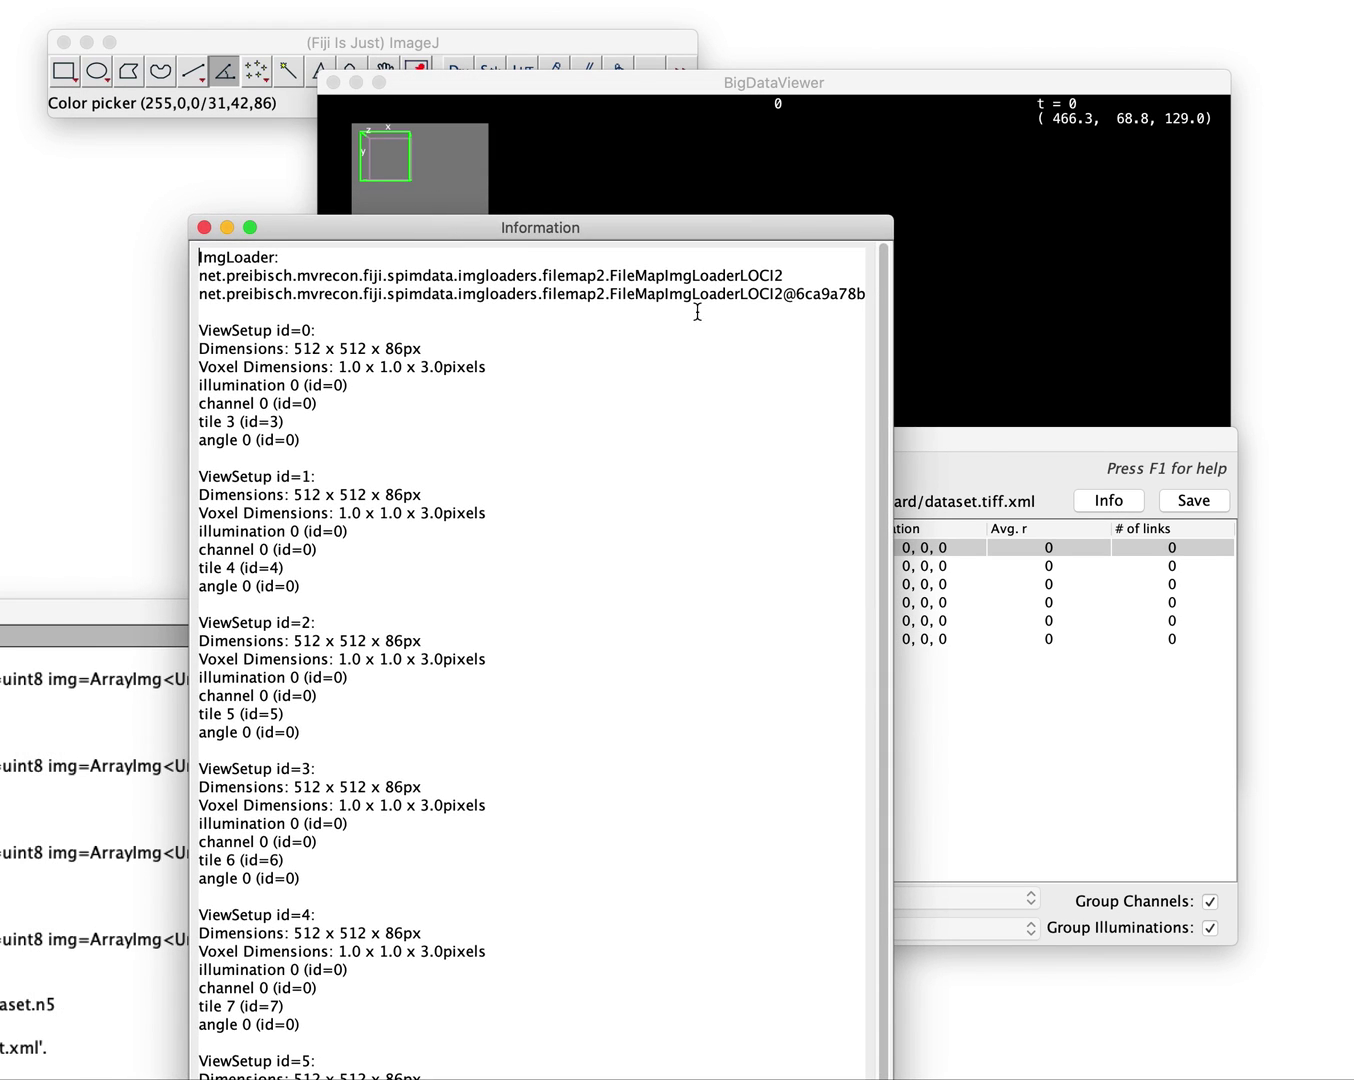
drag(783, 275, 113, 284)
click(205, 230)
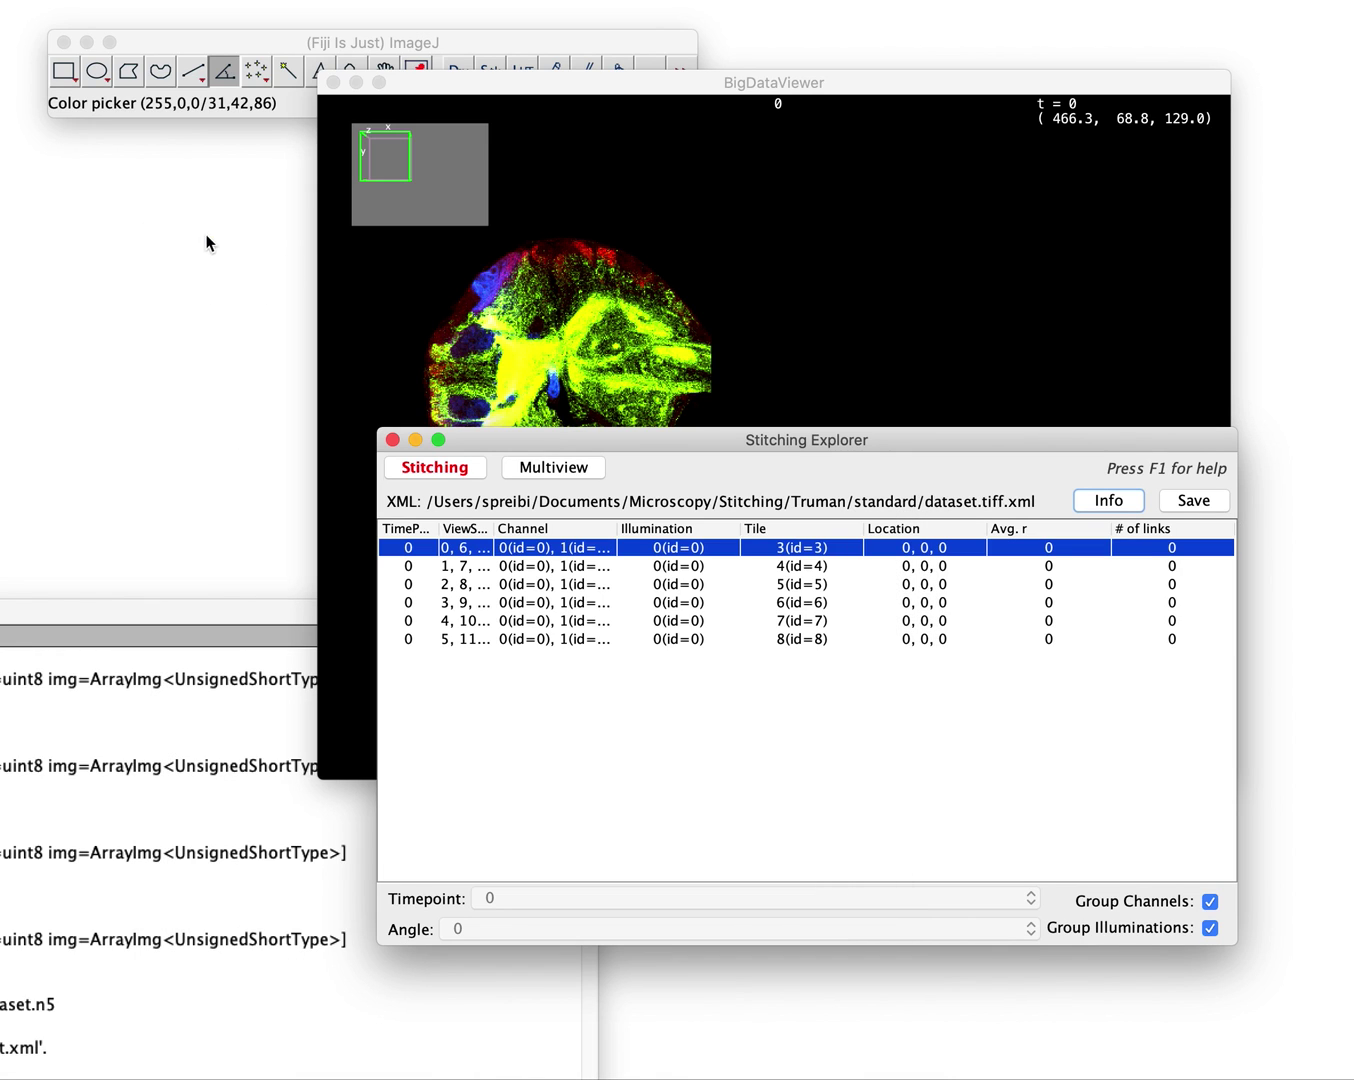
- Select all six tiles in the Stitching Explorer
shift+click(593, 639)
right_click(592, 639)
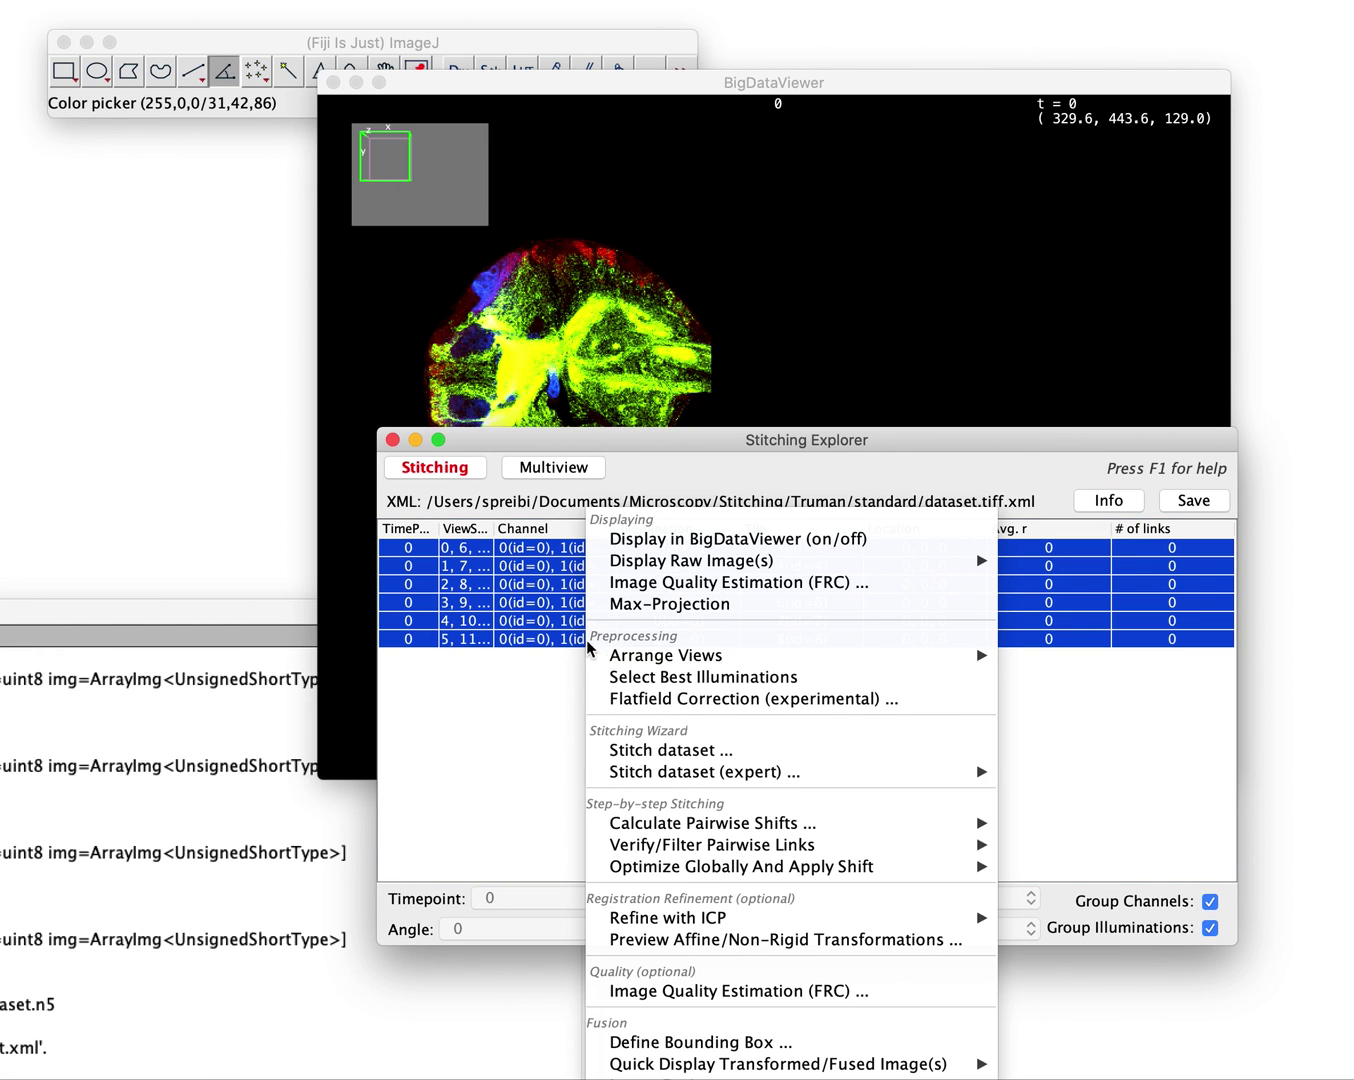
click(683, 465)
drag(675, 446, 498, 46)
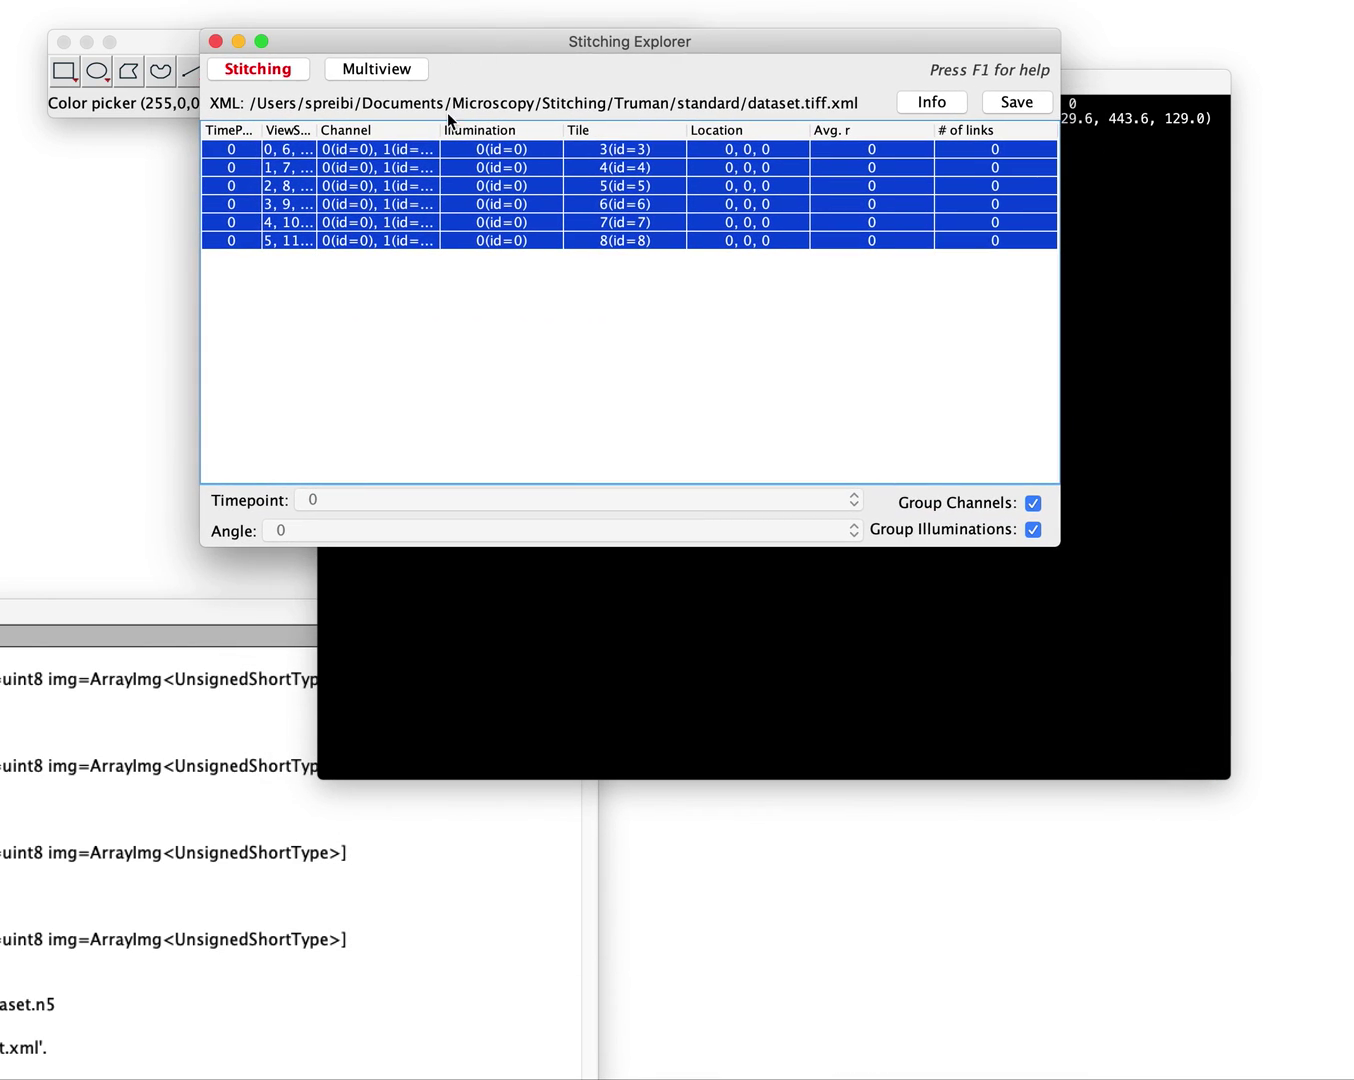
click(455, 149)
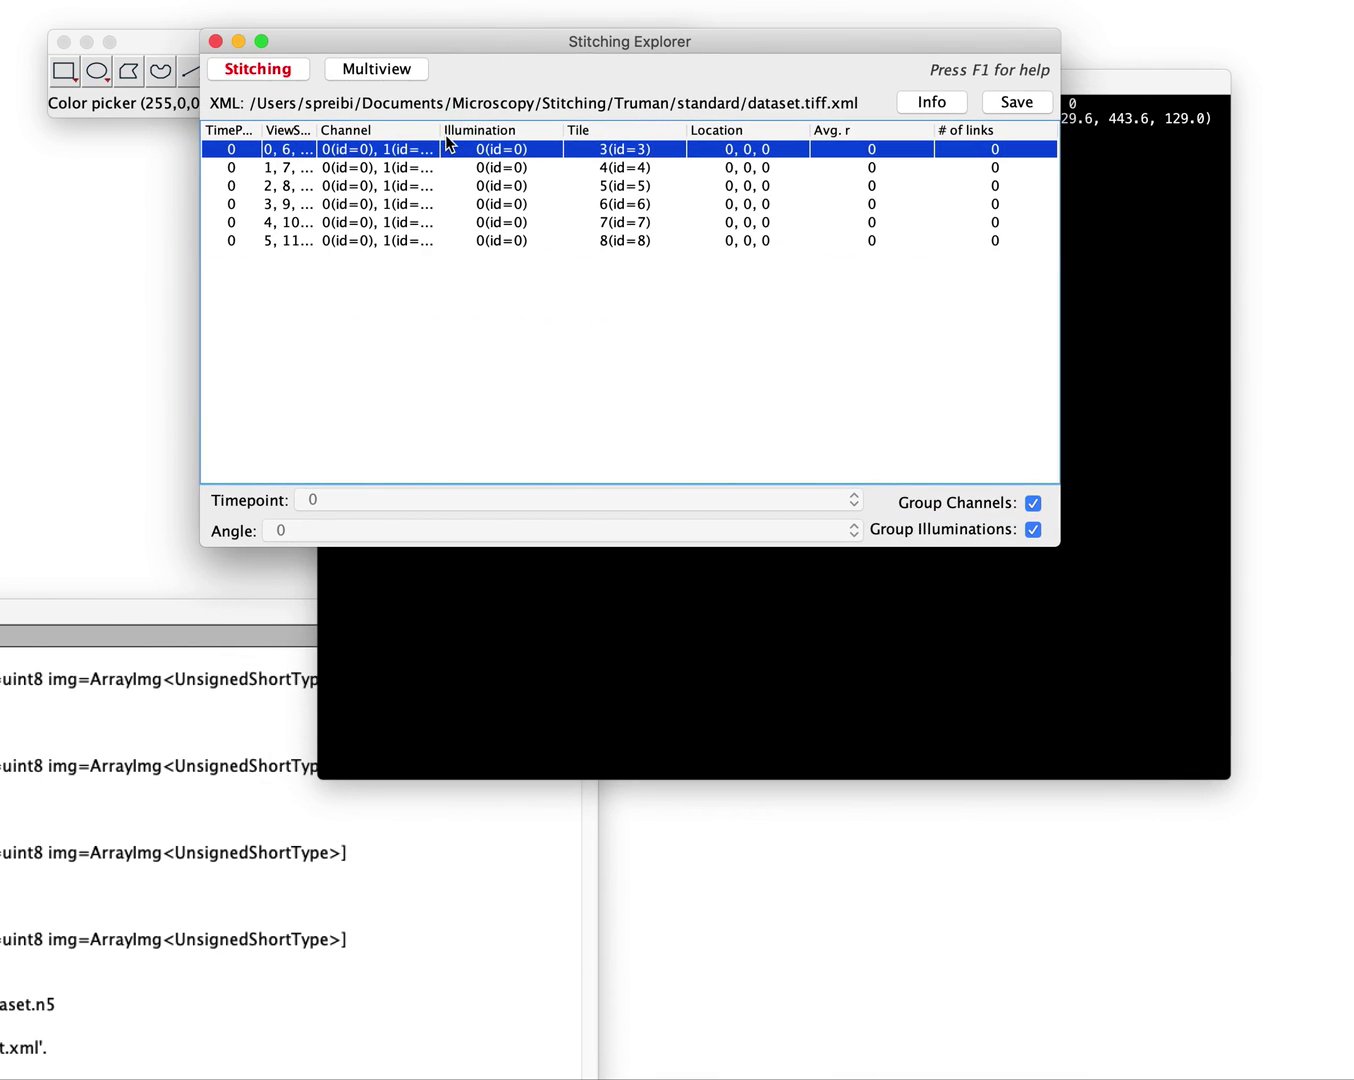
key(super+a)
- Resave all views as compressed N5, accepting the Gzip and subsampling options
right_click(357, 208)
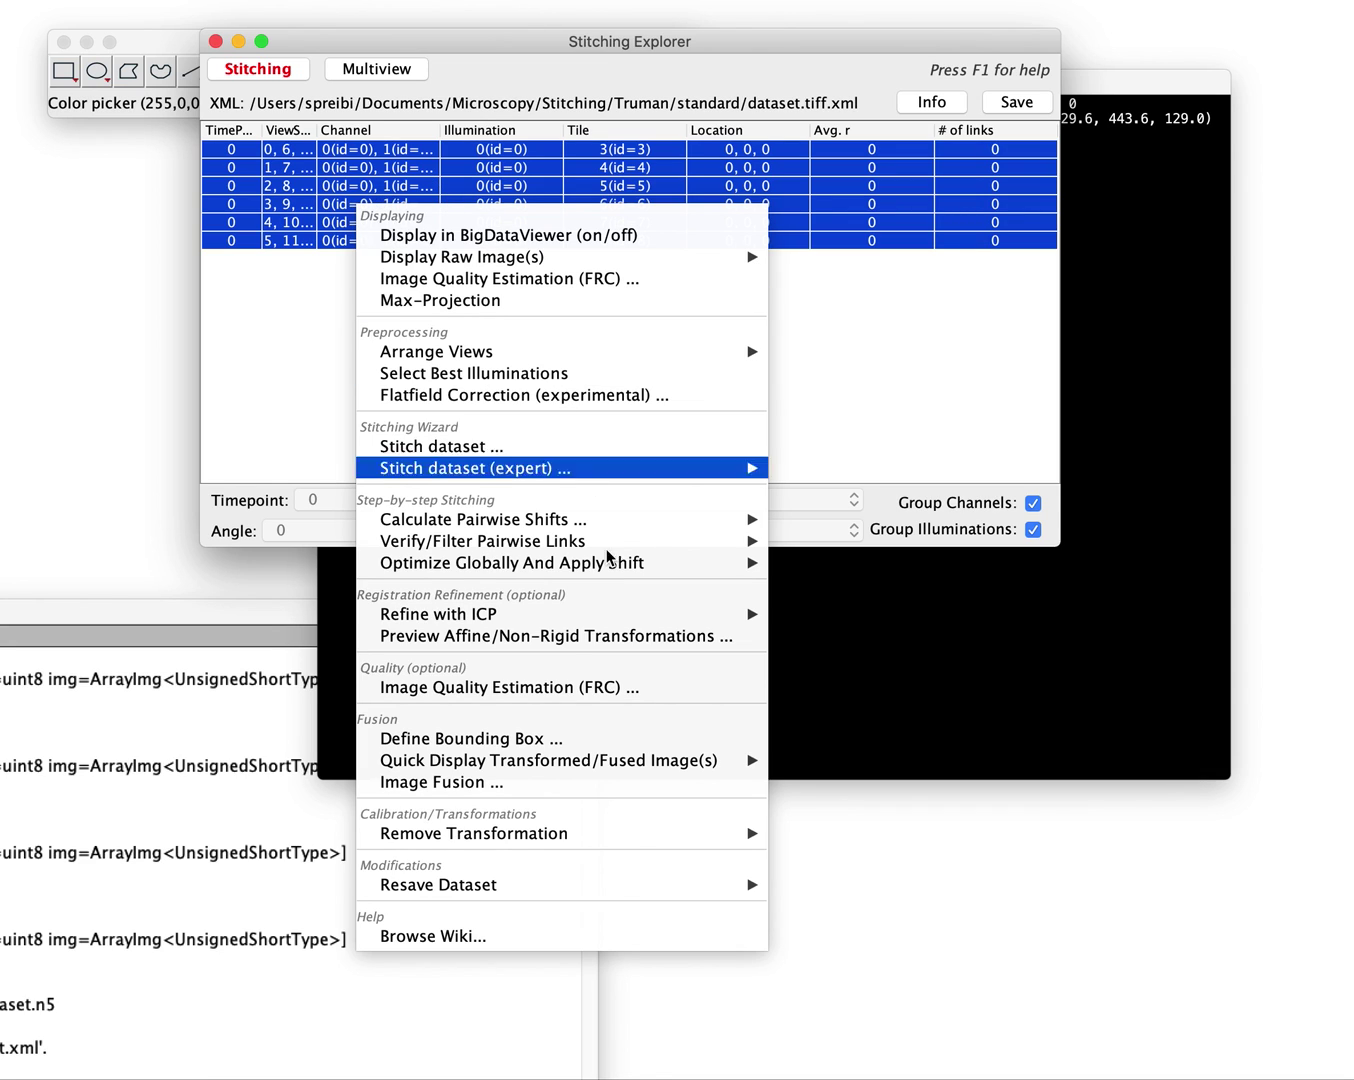
mouse_move(625, 888)
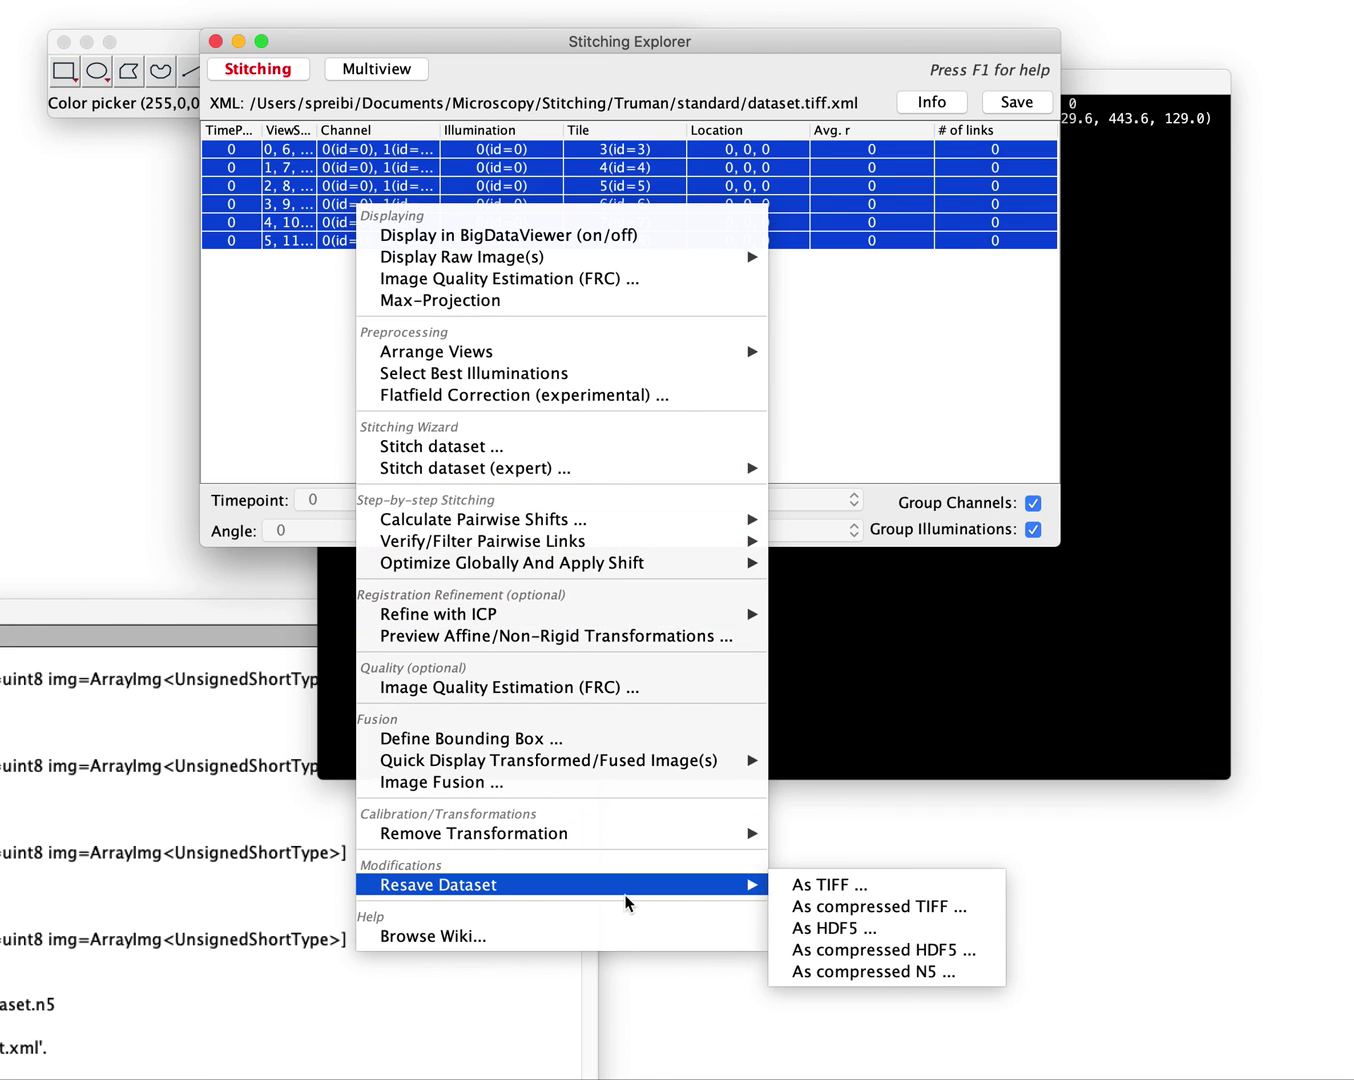
click(888, 973)
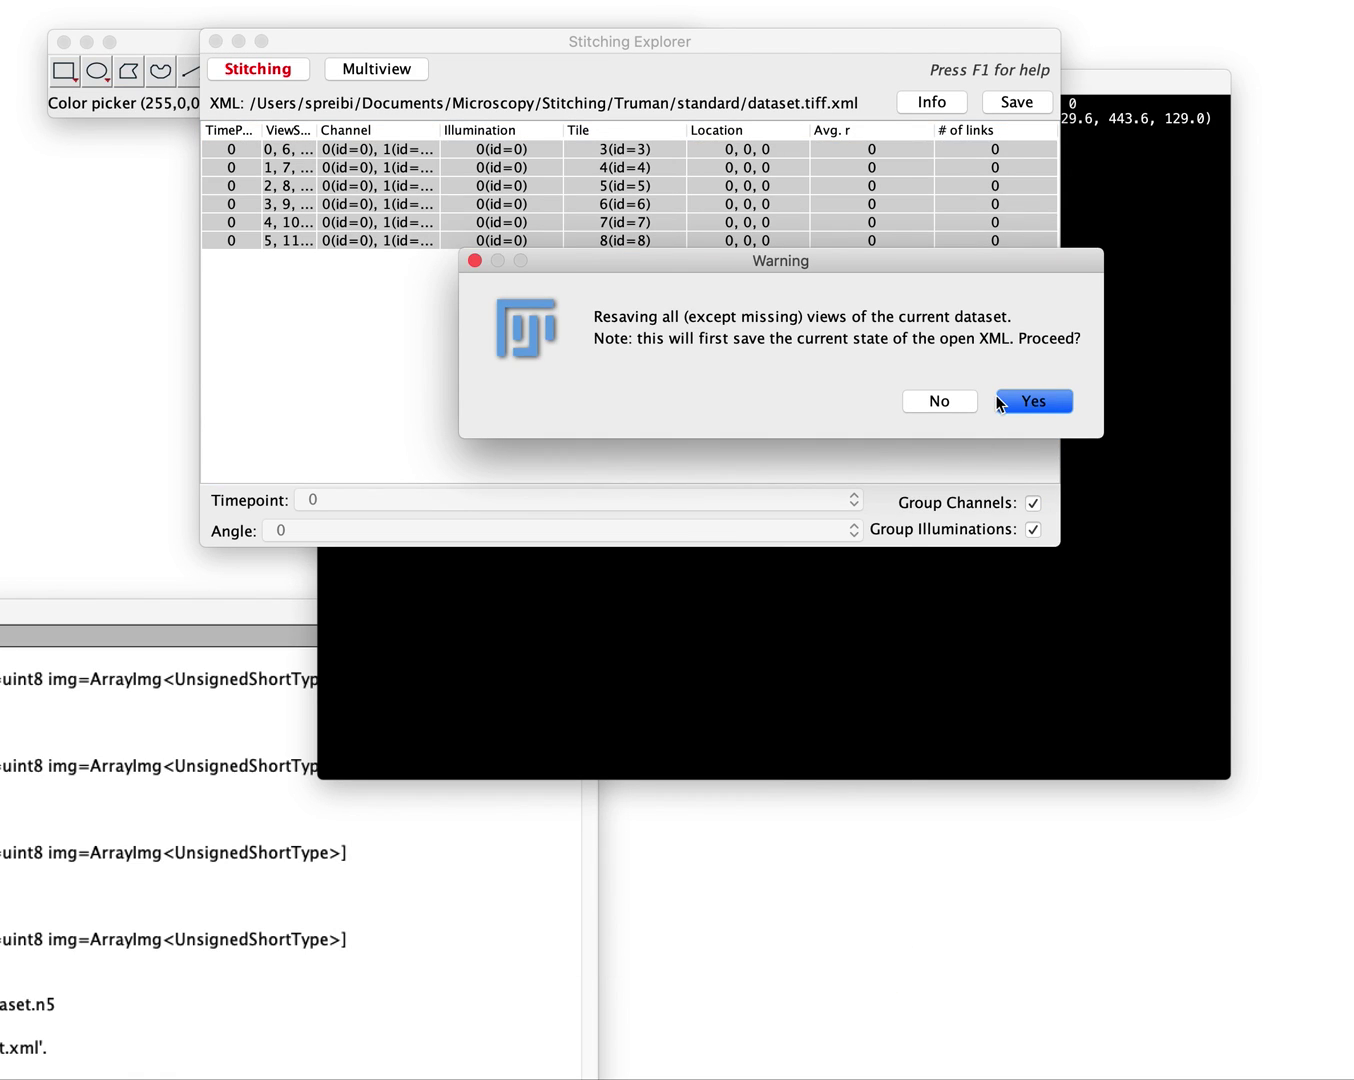
click(1025, 400)
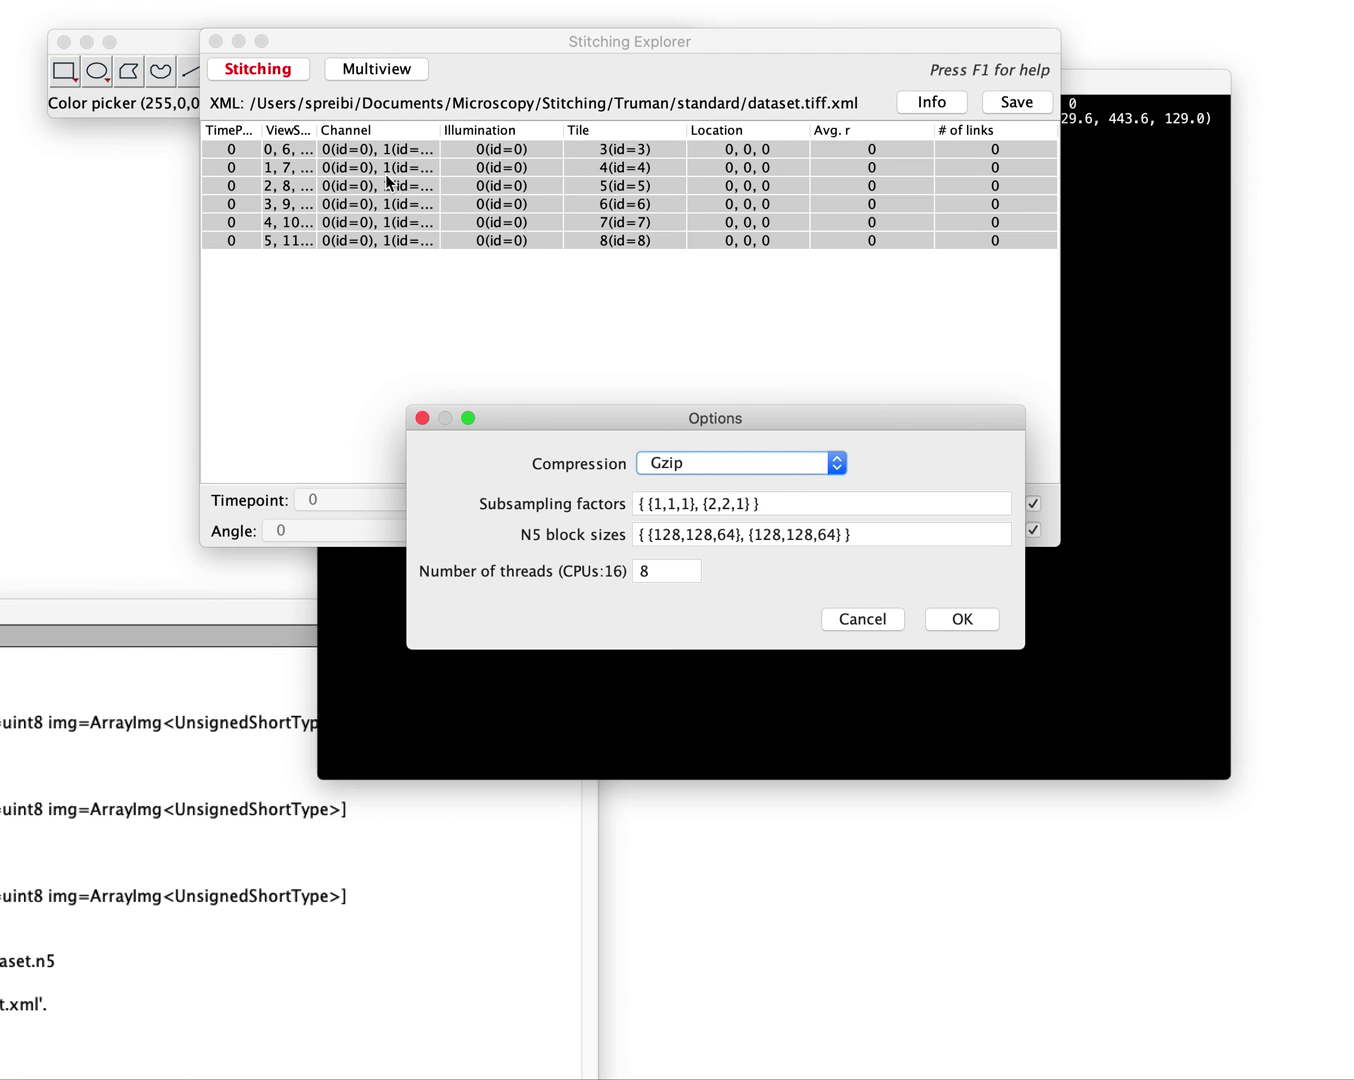
click(872, 625)
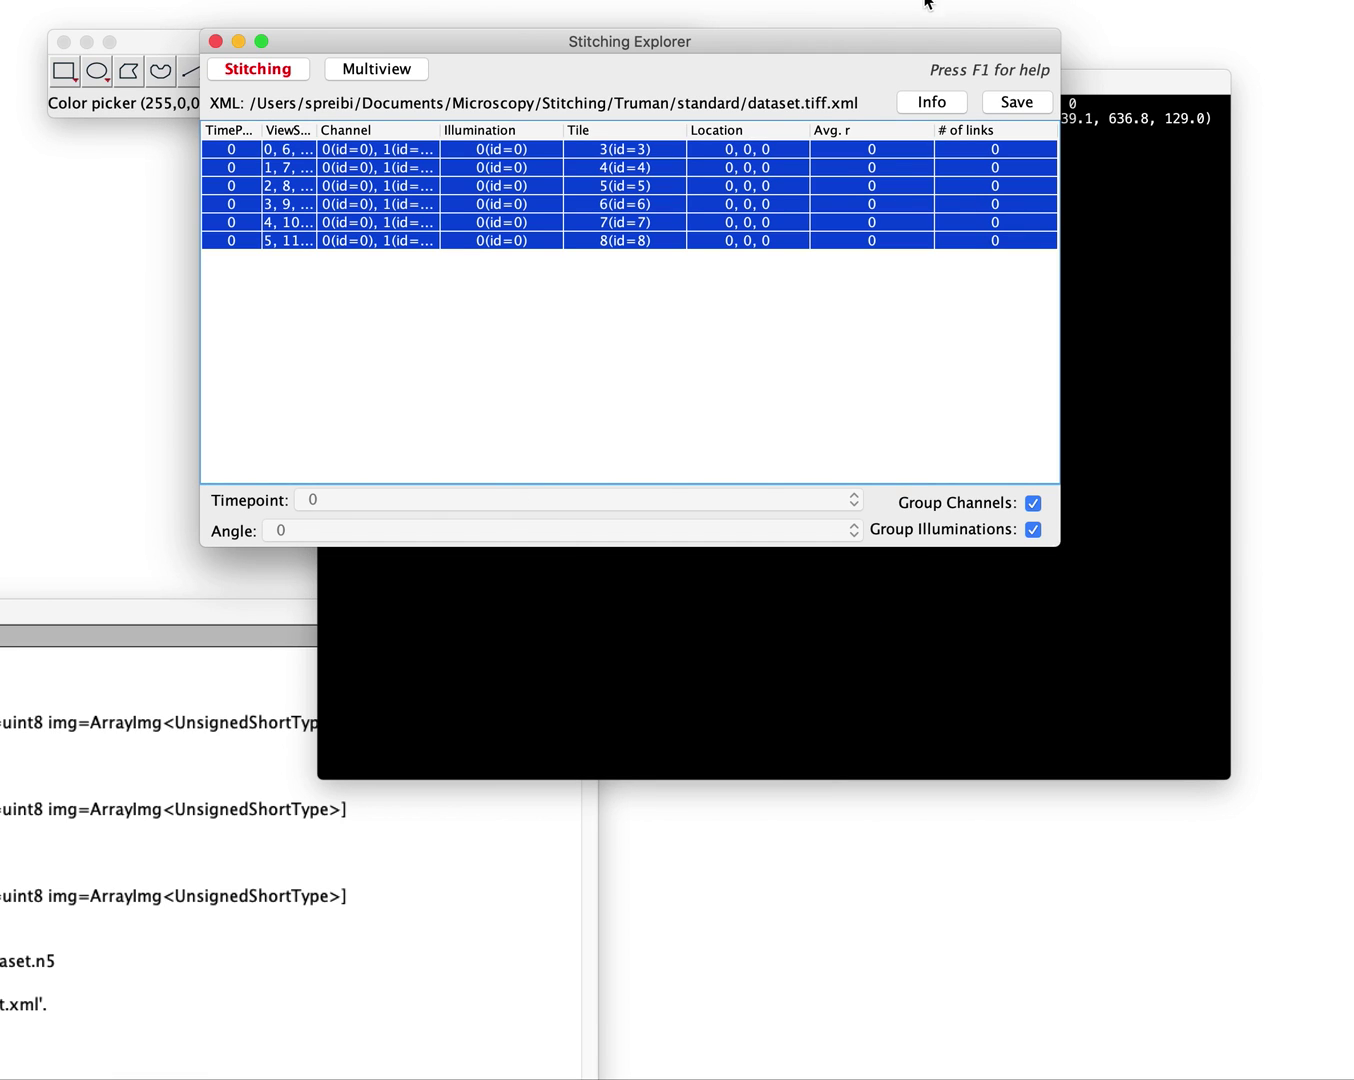